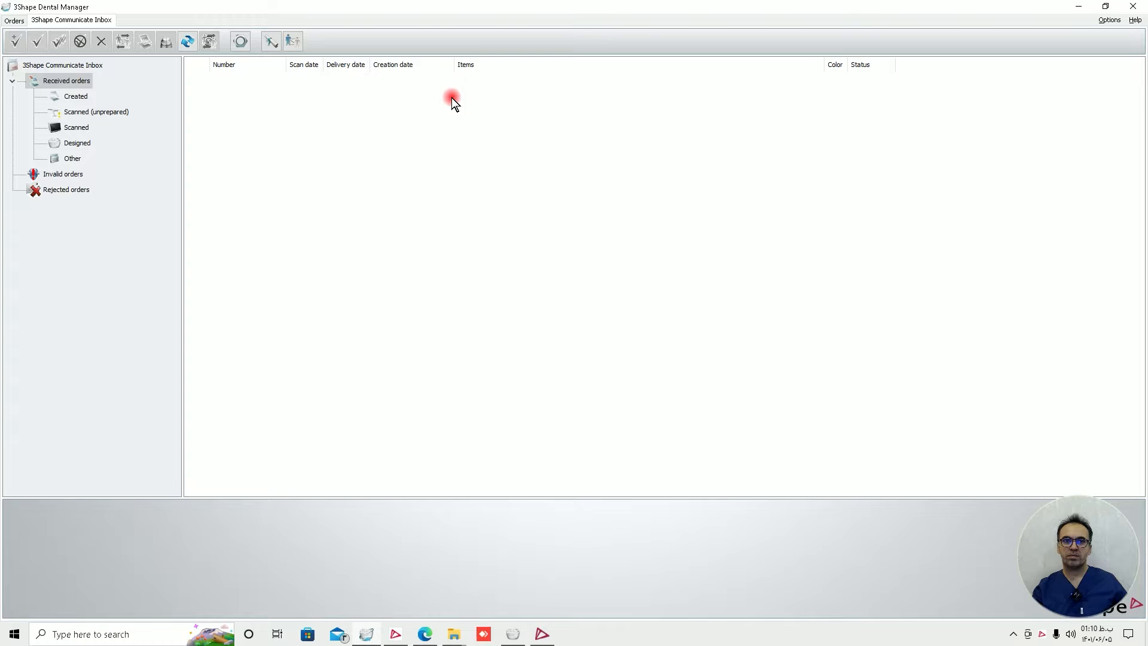
# Step: Refresh the inbox and retrieve the newly received orders with 3Shape Communicate's Send and Receive
pyautogui.rightClick(427, 99)
pyautogui.click(446, 113)
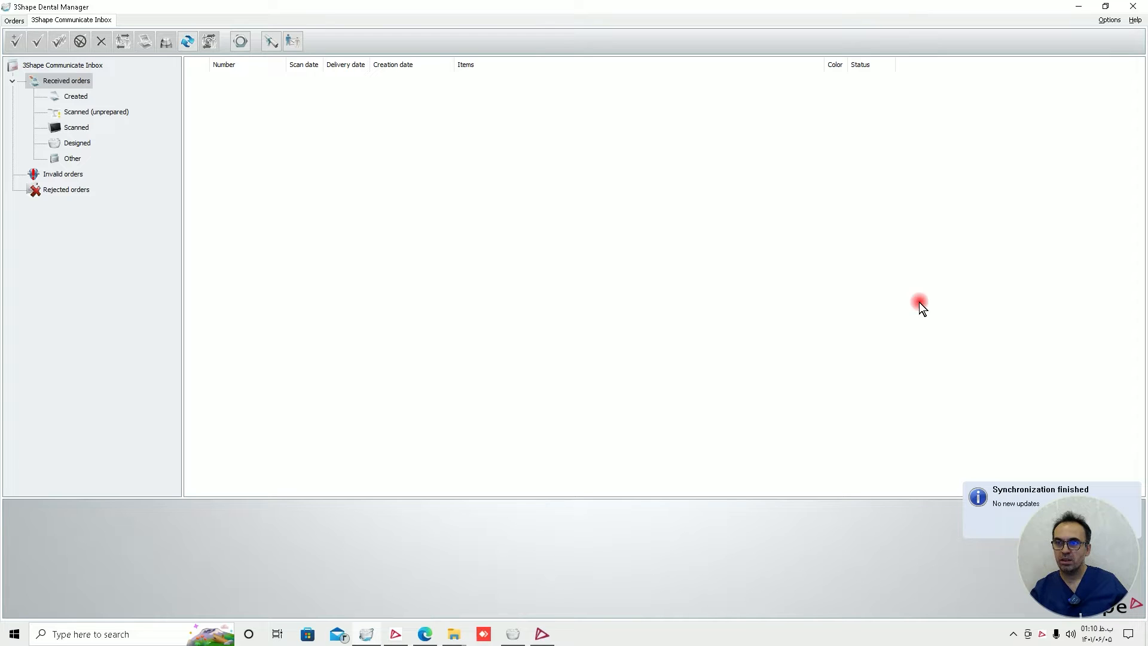
pyautogui.rightClick(274, 159)
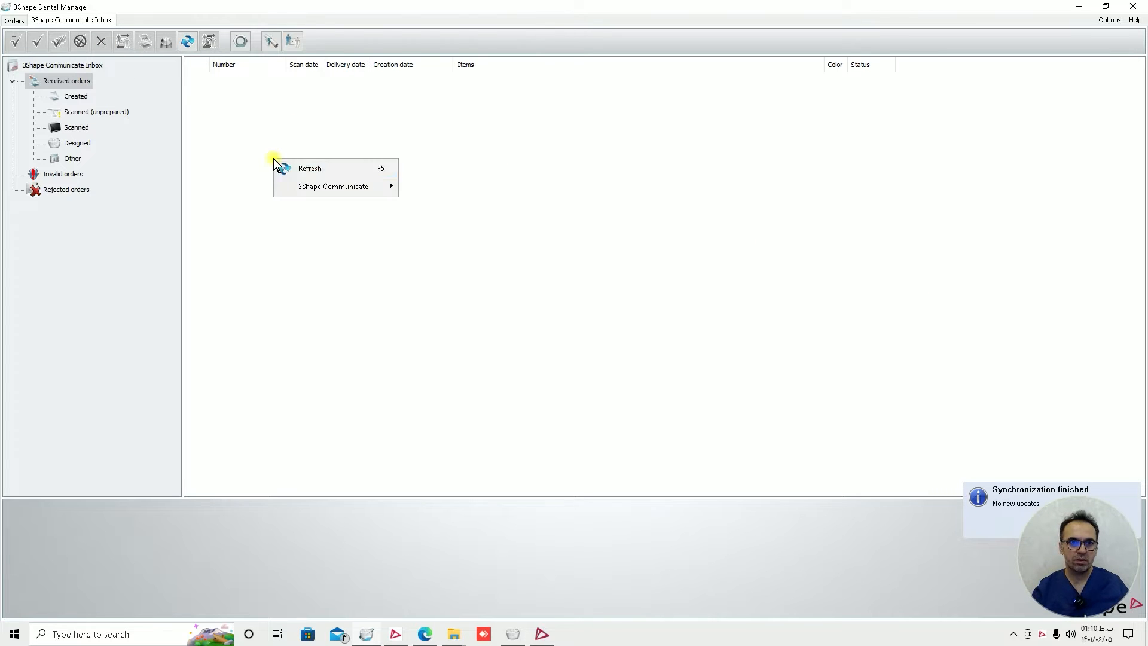
pyautogui.moveTo(303, 189)
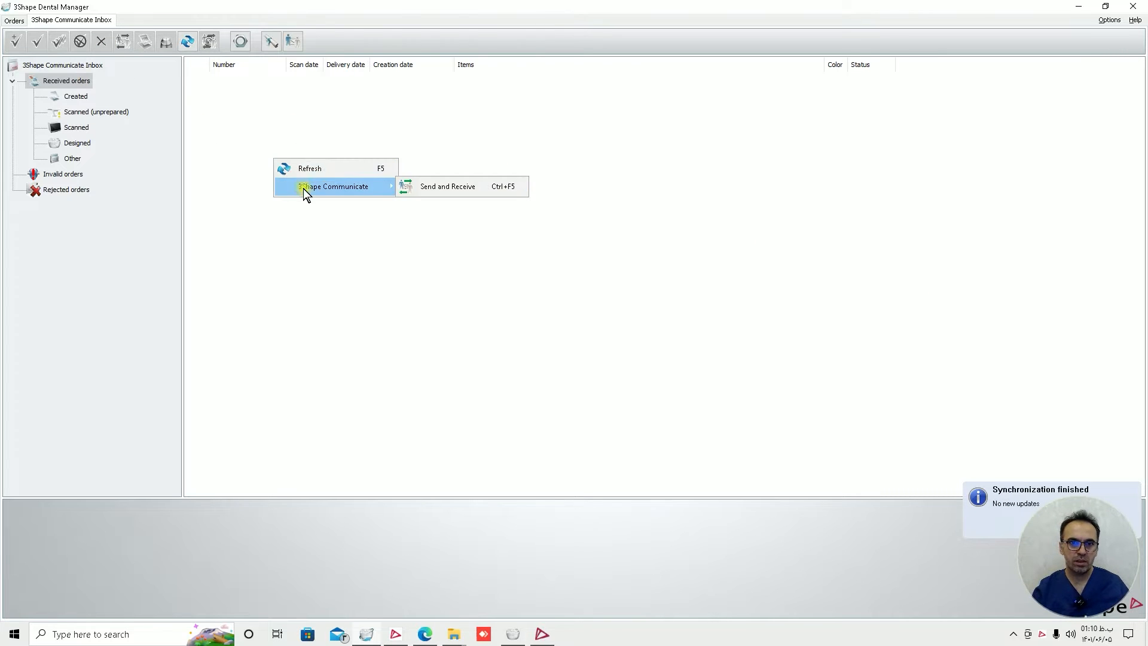
pyautogui.click(451, 187)
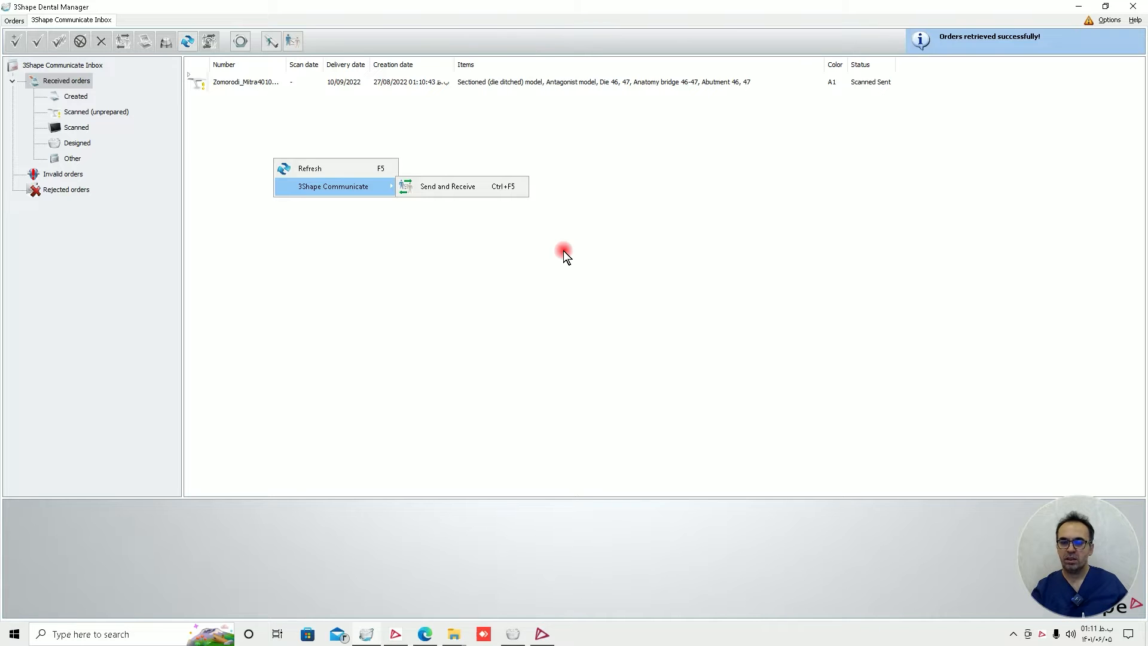
# Step: Accept the received order for manufacturing with the proposed delivery date and acknowledge the default conversion notice
pyautogui.rightClick(335, 82)
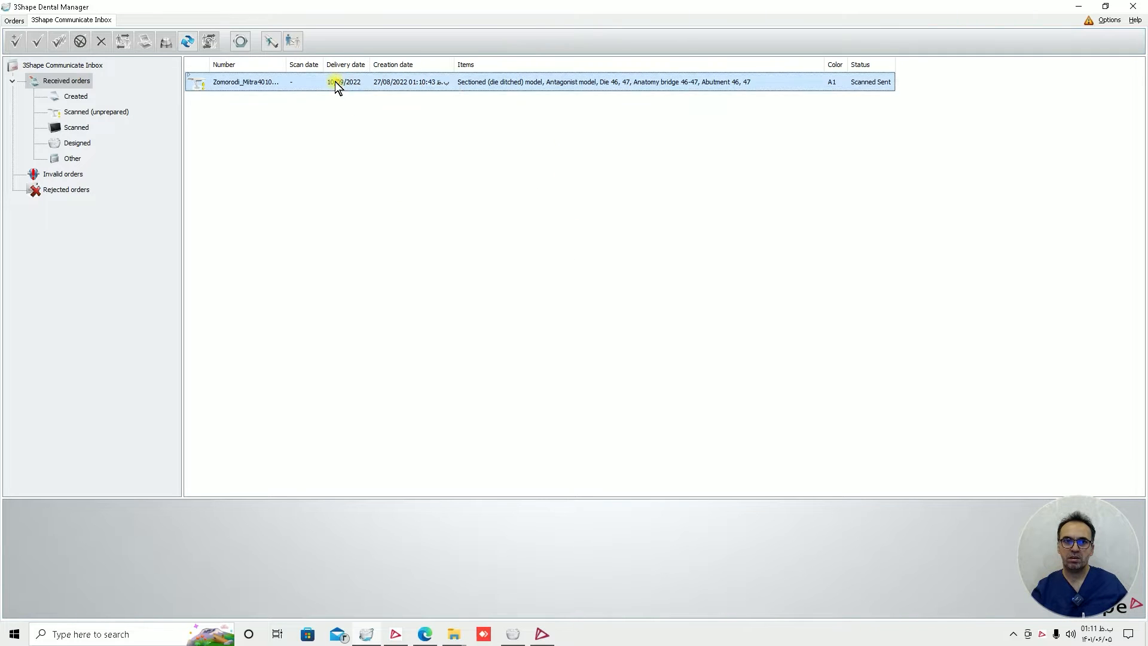
pyautogui.click(415, 109)
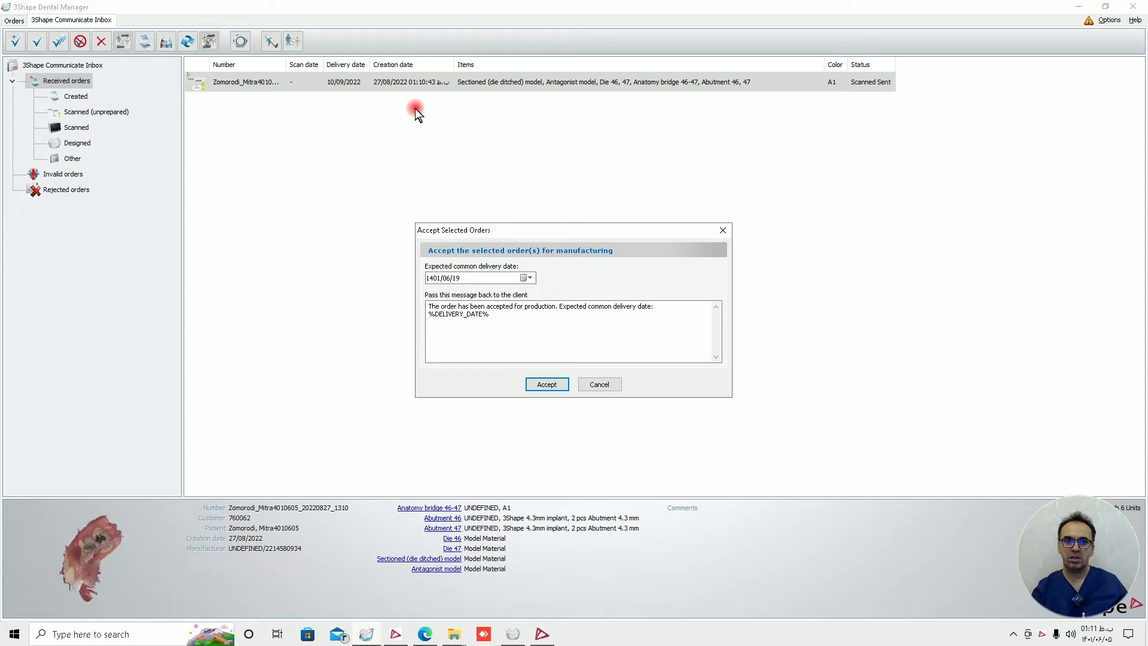
pyautogui.click(544, 384)
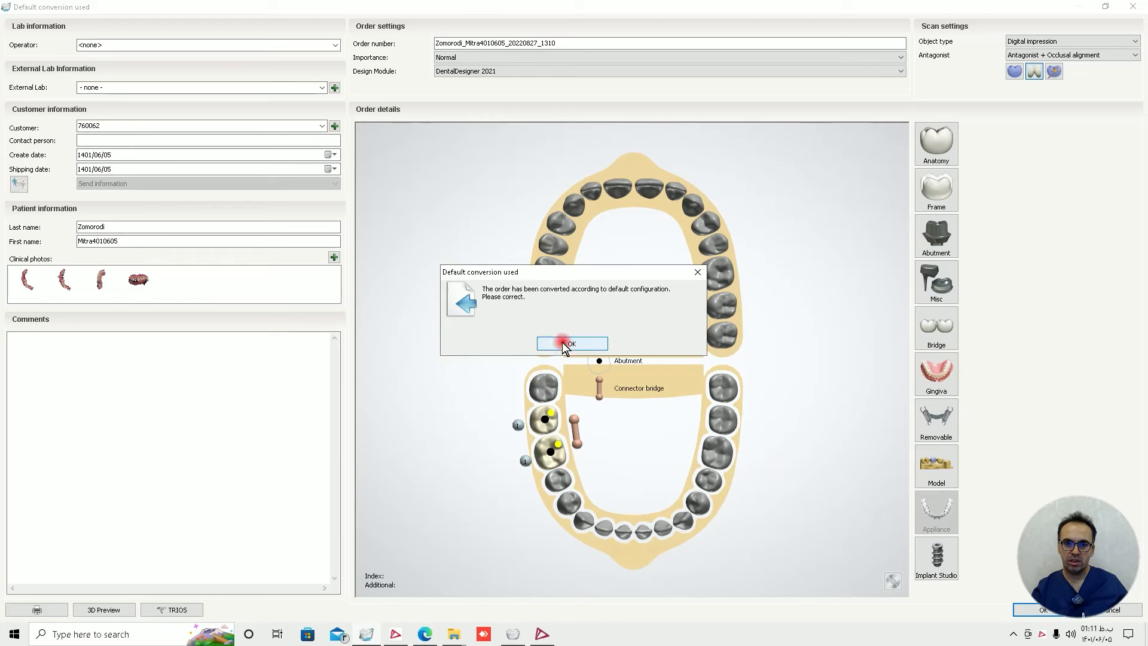
pyautogui.click(562, 342)
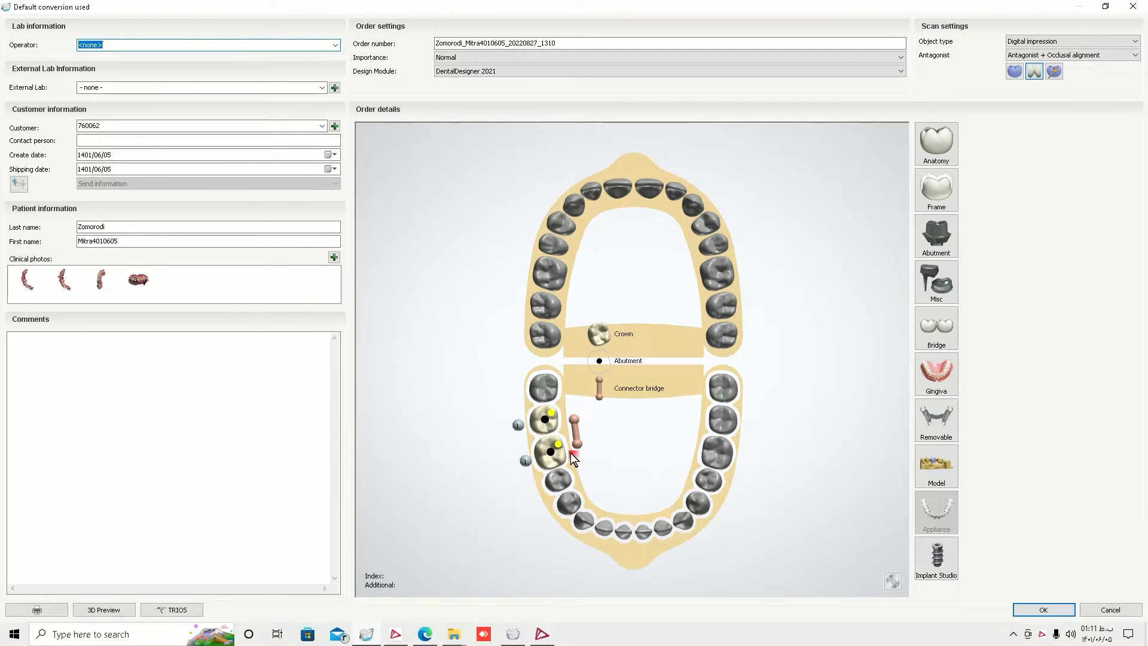
# Step: Set the manufacturing process of the crowns on teeth 46 and 47 to Milling R0.4mm_Copy abt
pyautogui.click(550, 454)
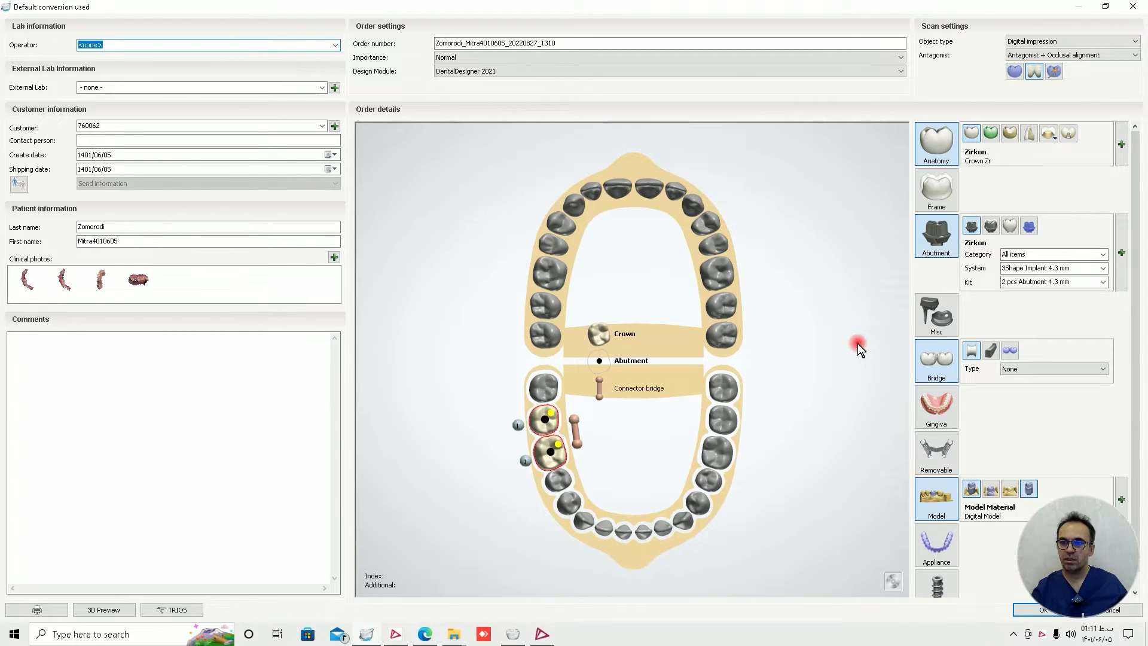
pyautogui.click(1124, 130)
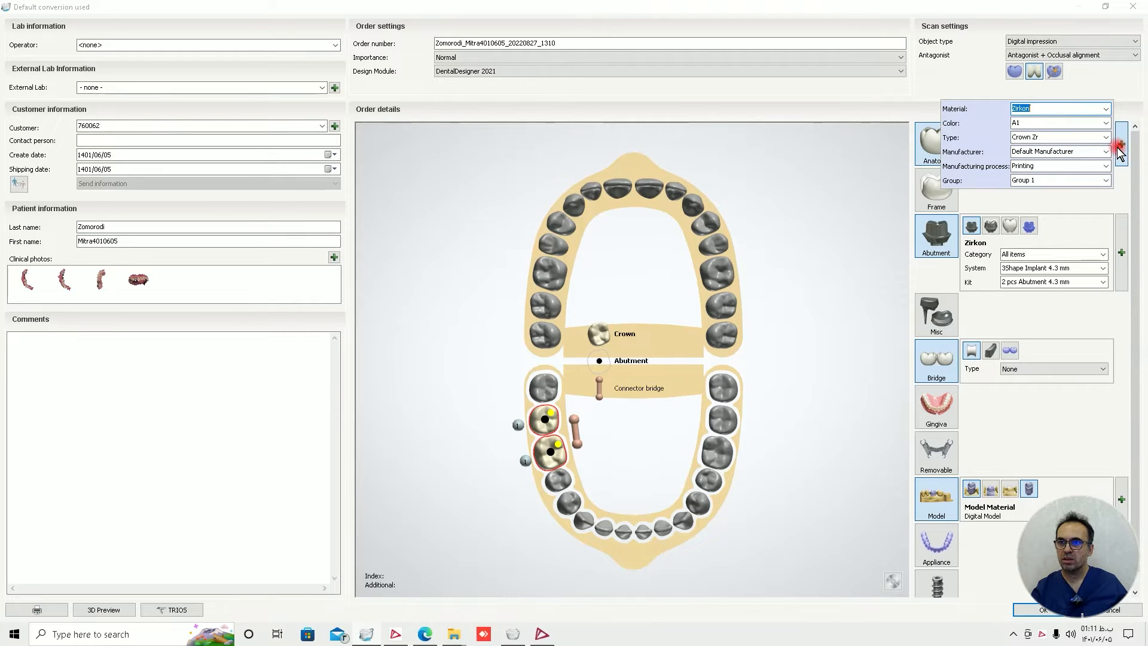
pyautogui.click(1106, 166)
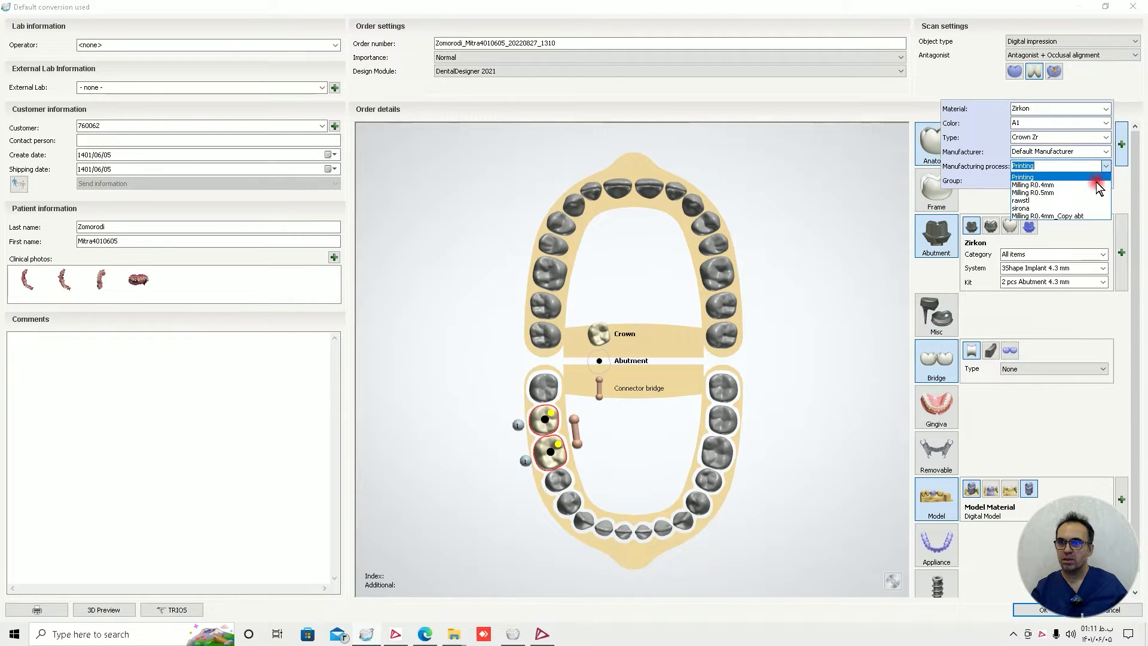
pyautogui.click(1058, 214)
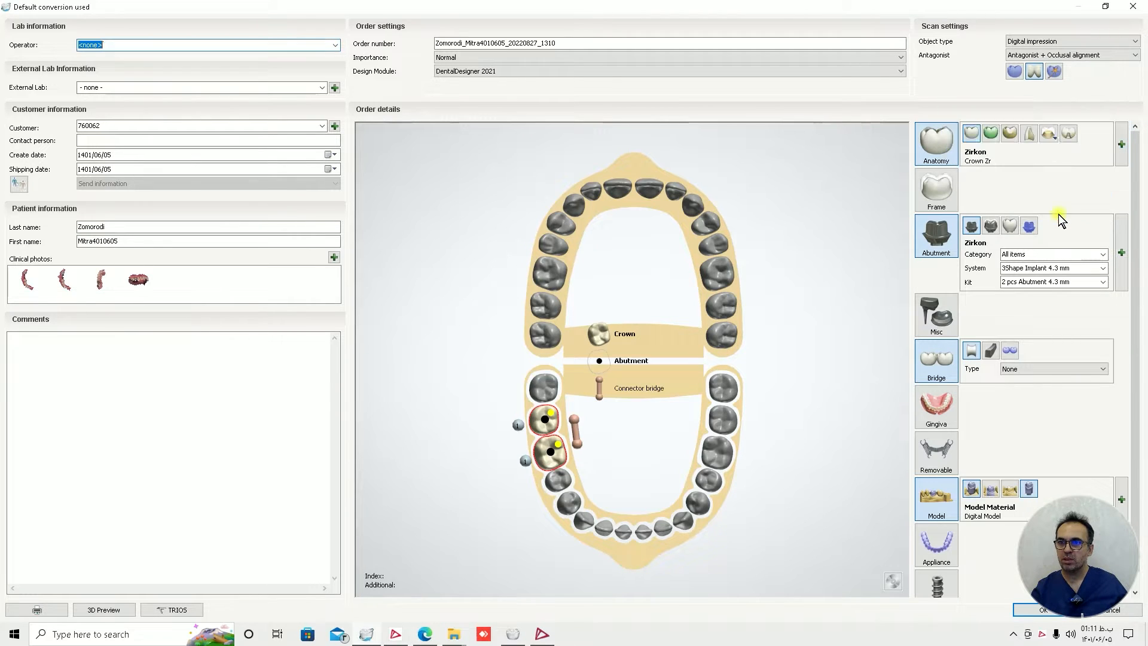
# Step: Set the manufacturing process of the two abutments and review the abutment and crown production settings
pyautogui.click(1124, 255)
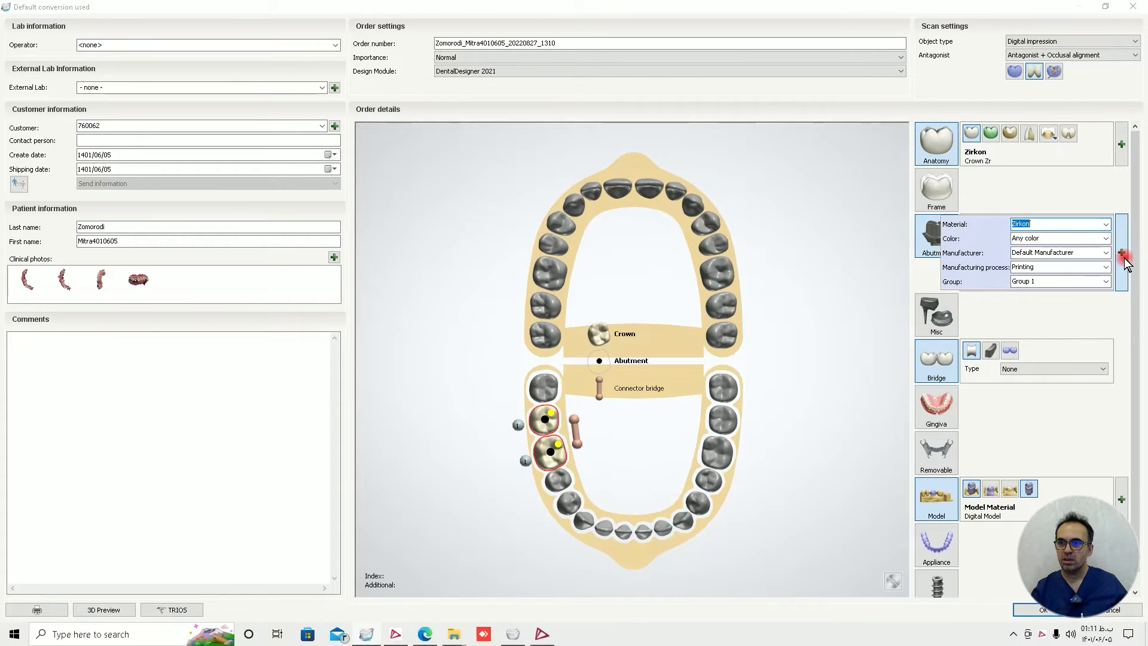
pyautogui.click(1105, 267)
pyautogui.click(1071, 318)
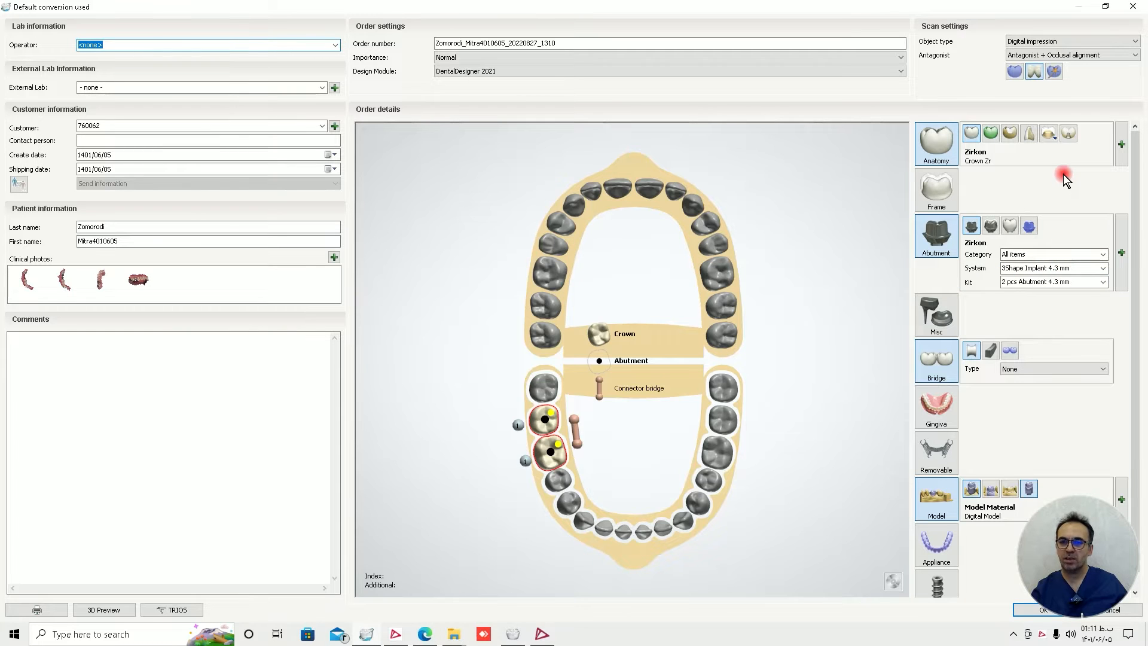
pyautogui.click(1122, 252)
pyautogui.click(1122, 144)
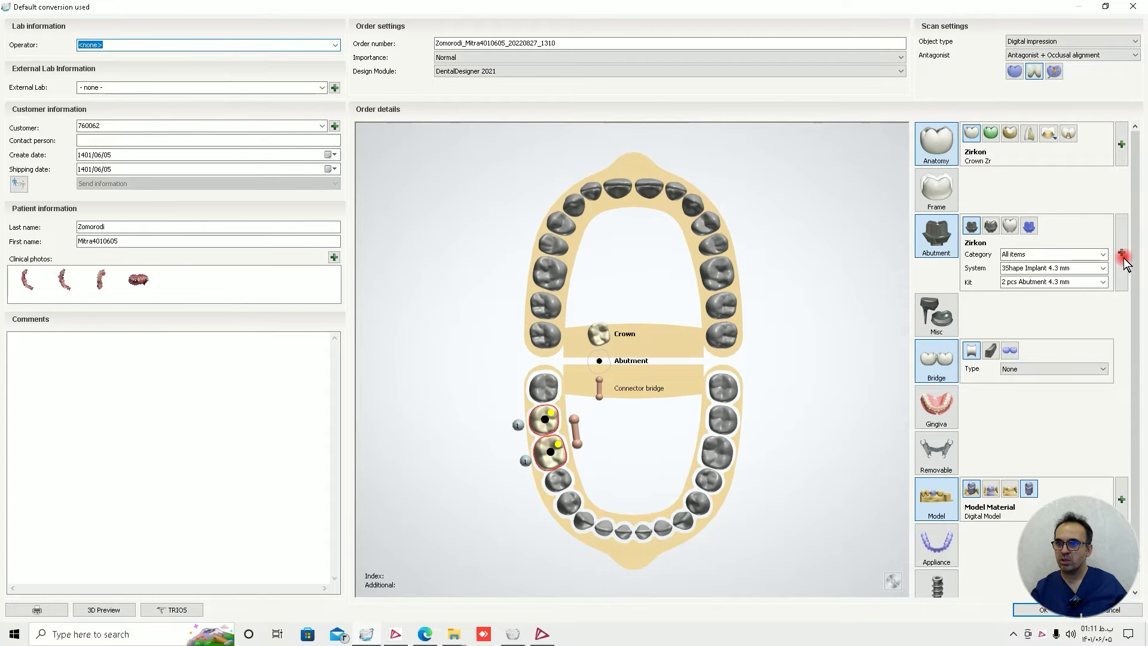
# Step: Set the abutments' implant system to DWID_104_DO and the kit to L005_UF_R_H
pyautogui.click(1103, 270)
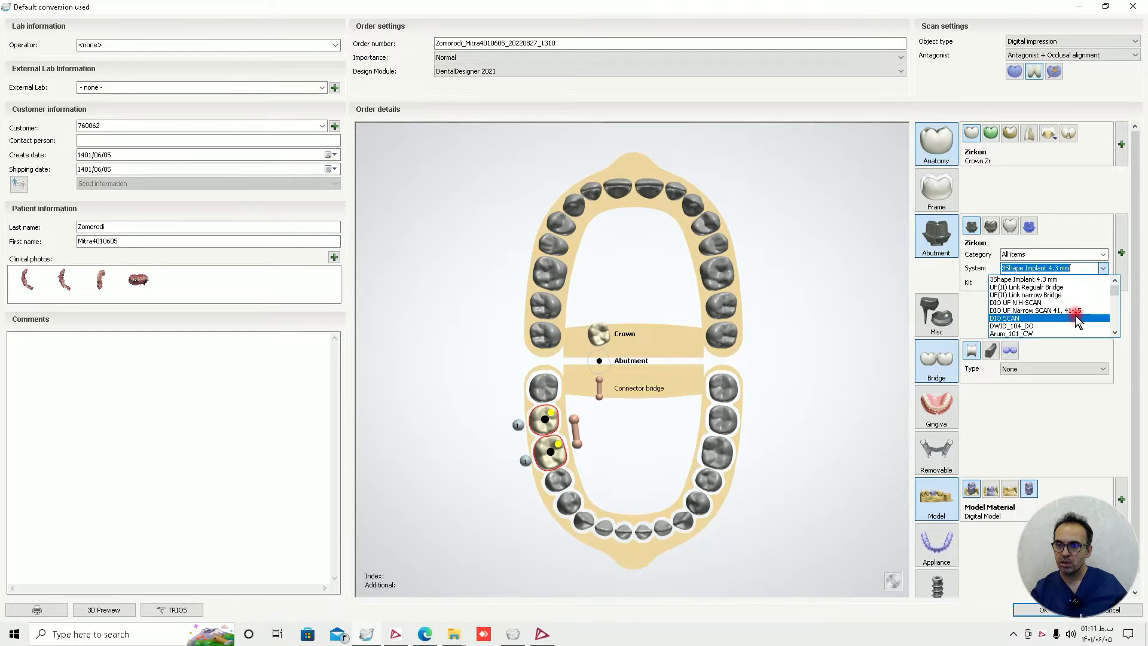
pyautogui.click(1035, 326)
pyautogui.click(1103, 282)
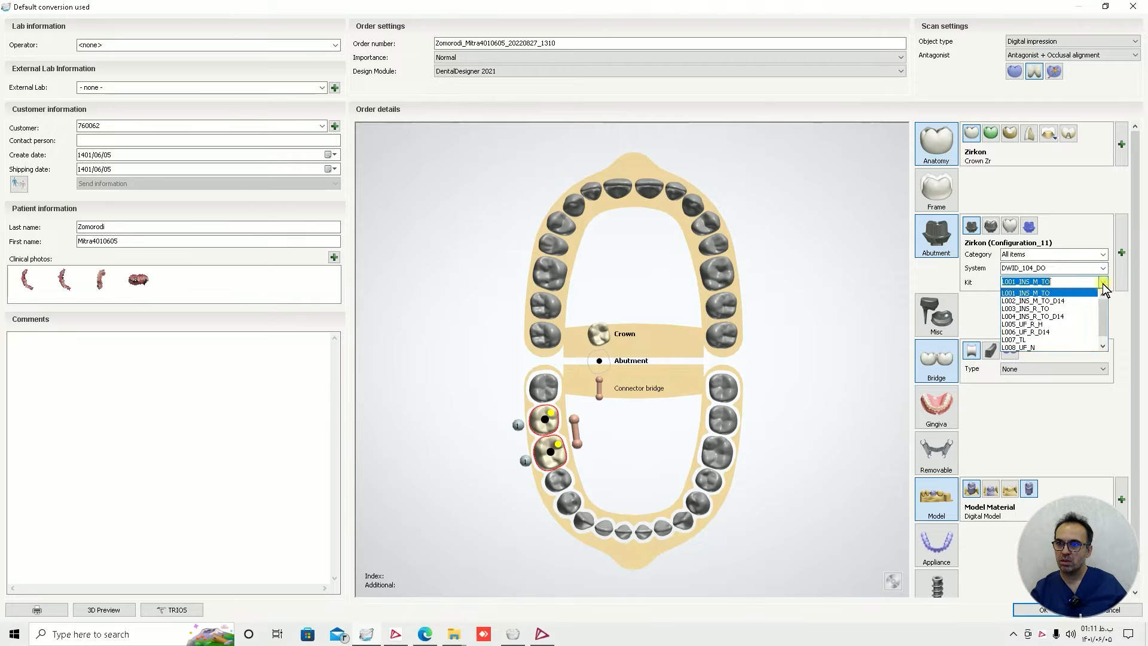
pyautogui.click(1029, 326)
# Step: Set the bridge connector type to Circular 6mm and save the converted order
pyautogui.moveTo(1113, 520); pyautogui.dragTo(901, 522)
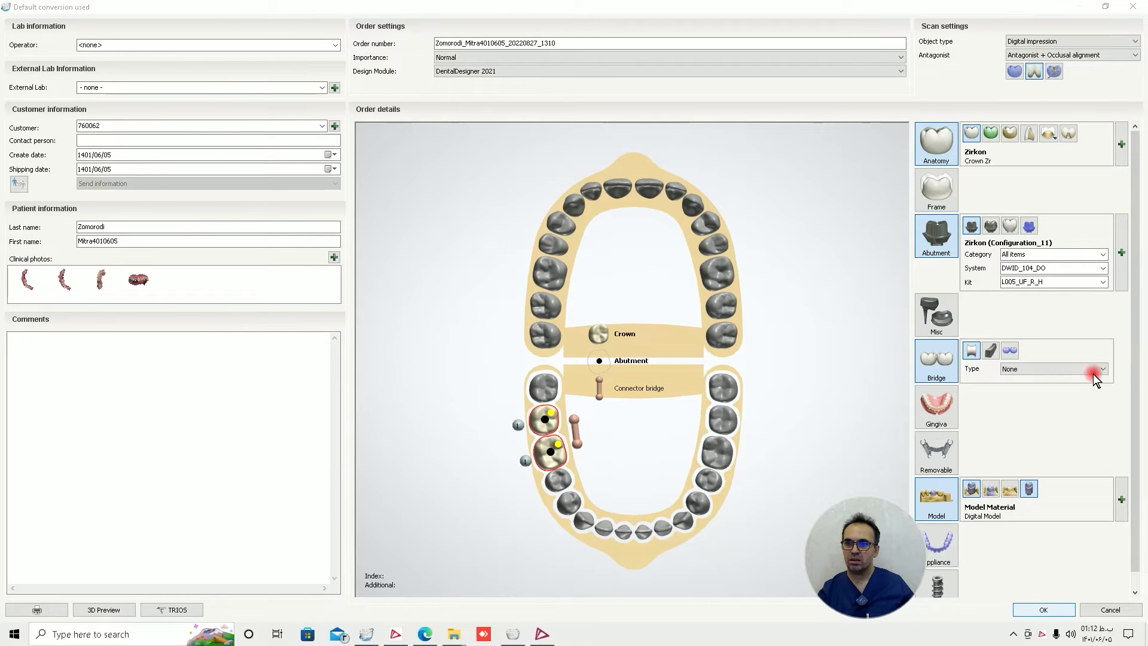
pyautogui.click(1009, 370)
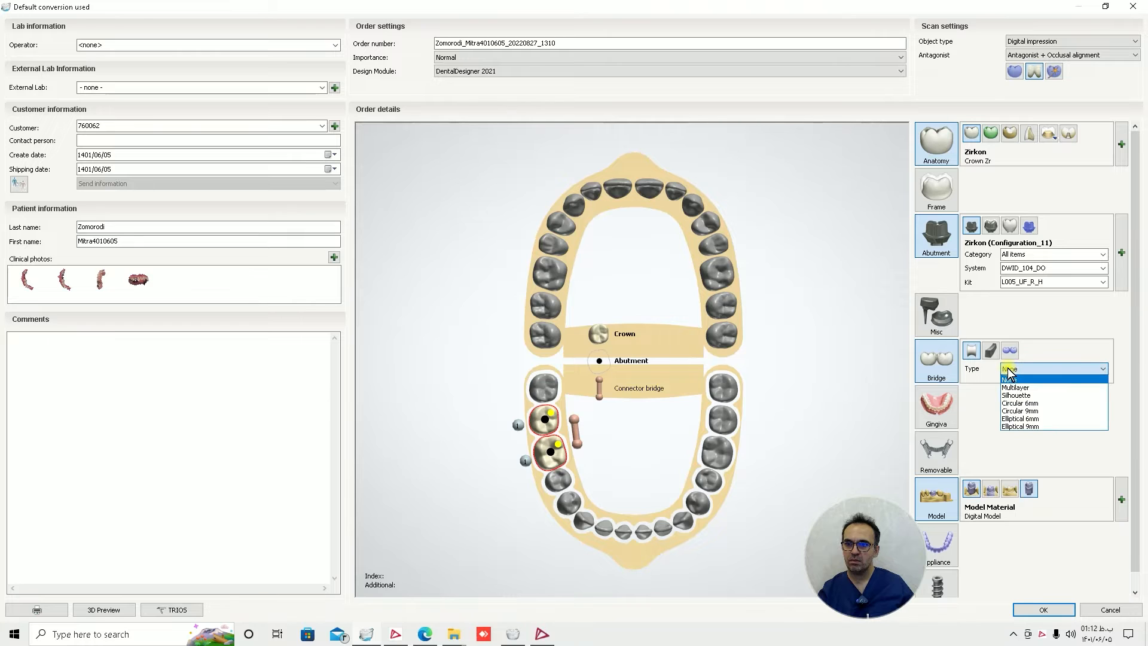
pyautogui.click(1042, 403)
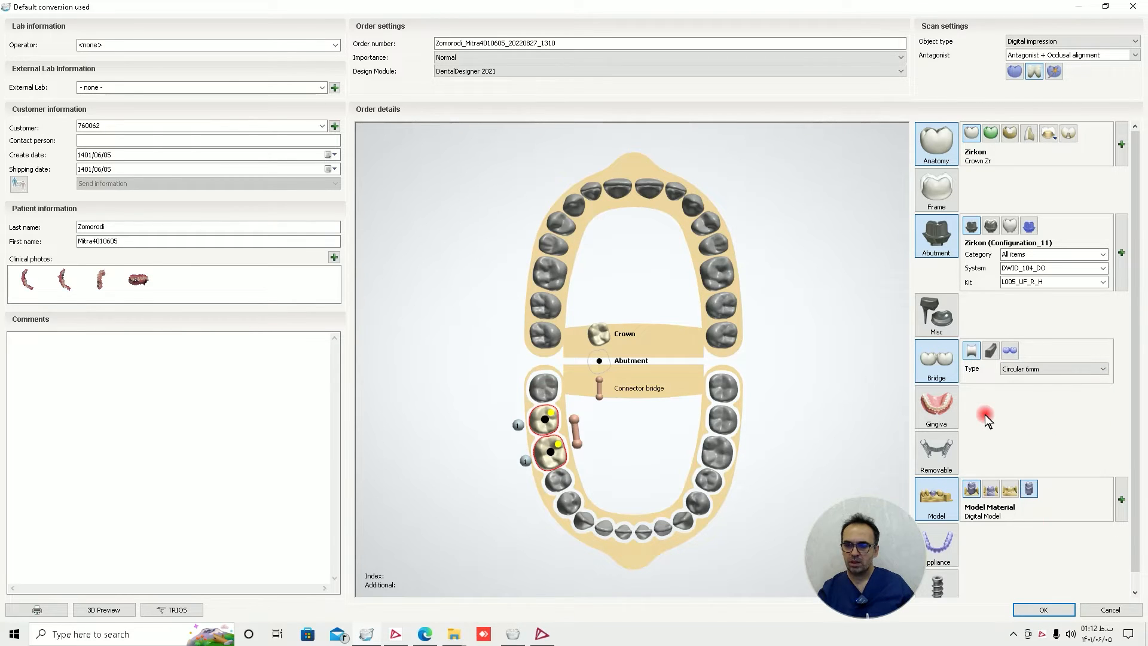
pyautogui.click(1040, 609)
pyautogui.click(576, 333)
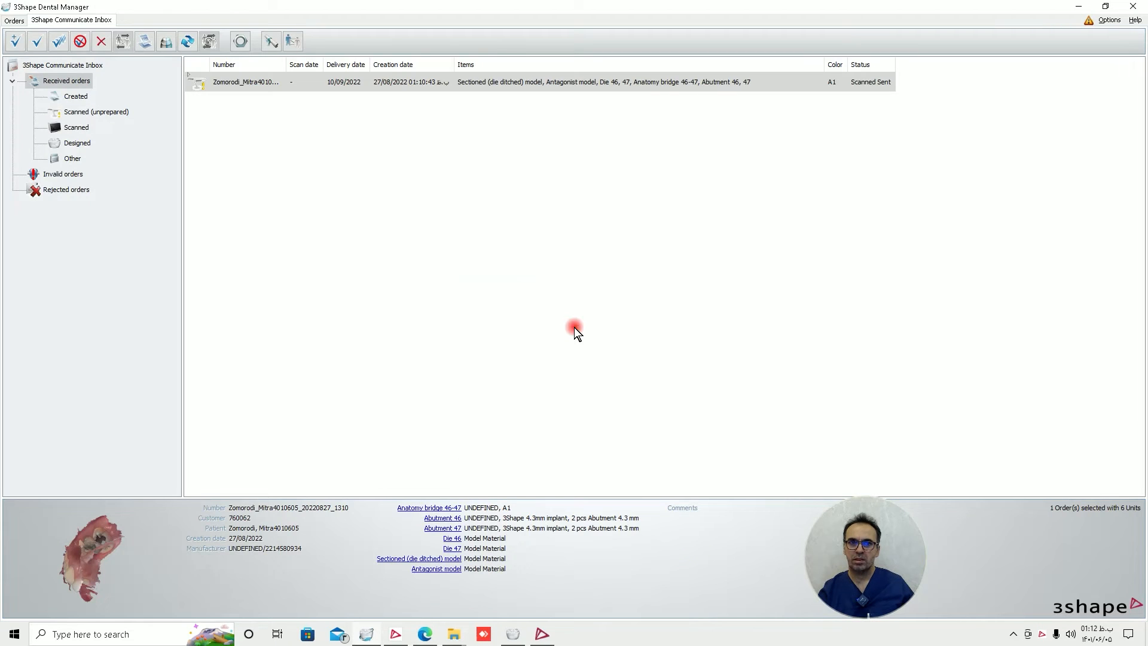
pyautogui.click(759, 480)
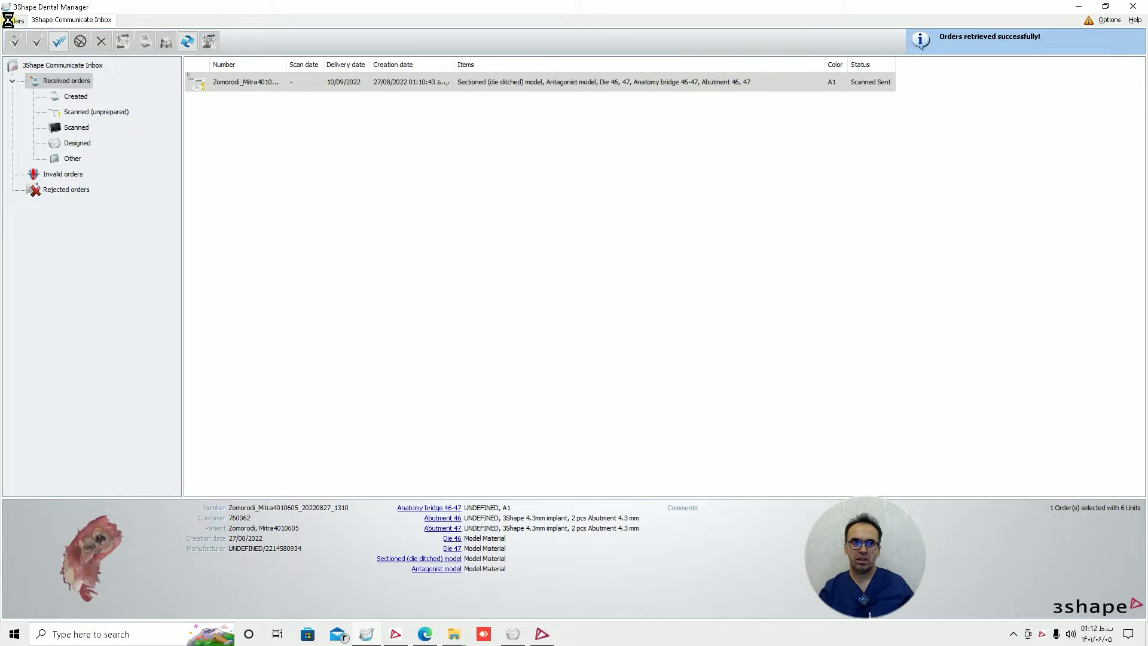
# Step: Filter the order list to today's orders and open the accepted 46-47 anatomy bridge order for design
pyautogui.click(293, 121)
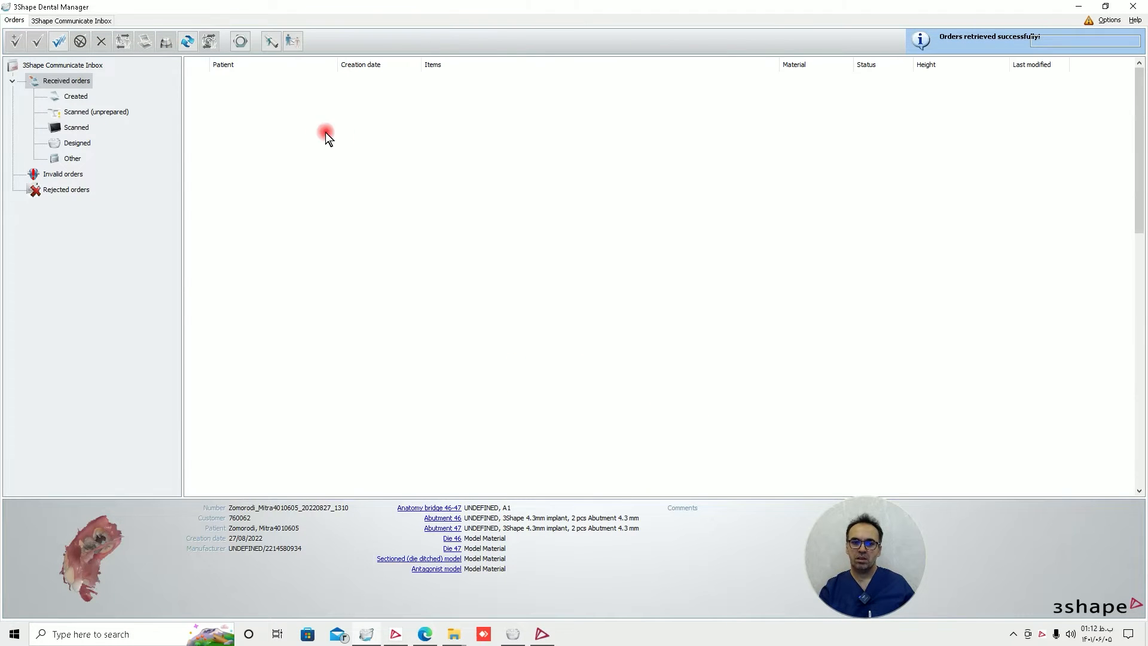
pyautogui.click(379, 147)
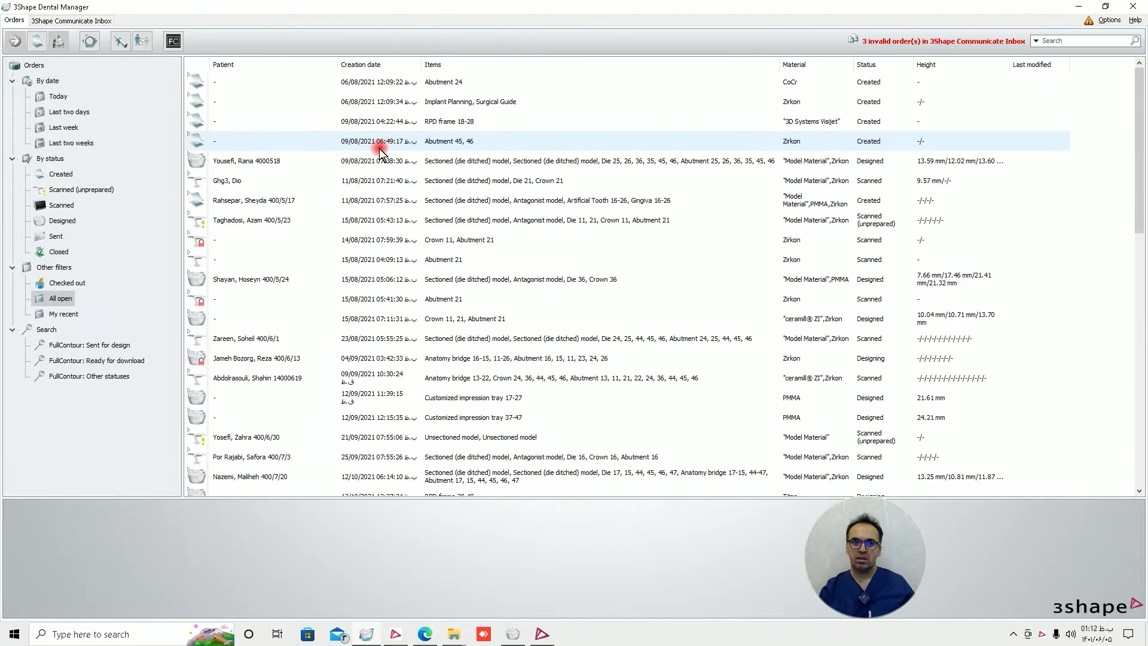
pyautogui.click(84, 99)
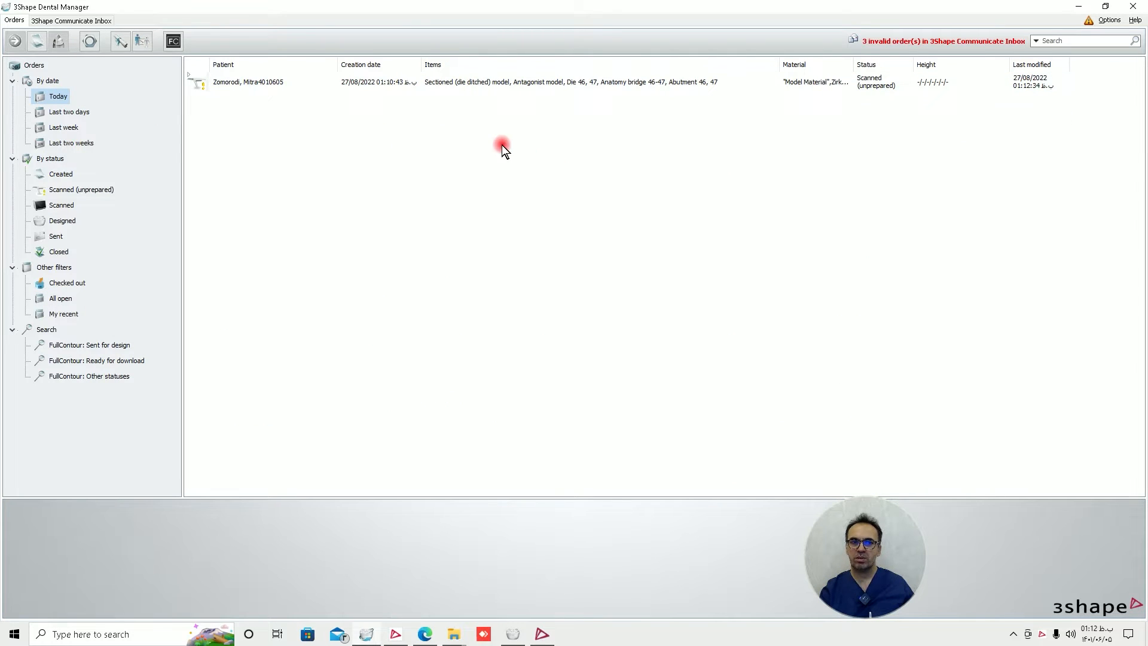
pyautogui.click(277, 78)
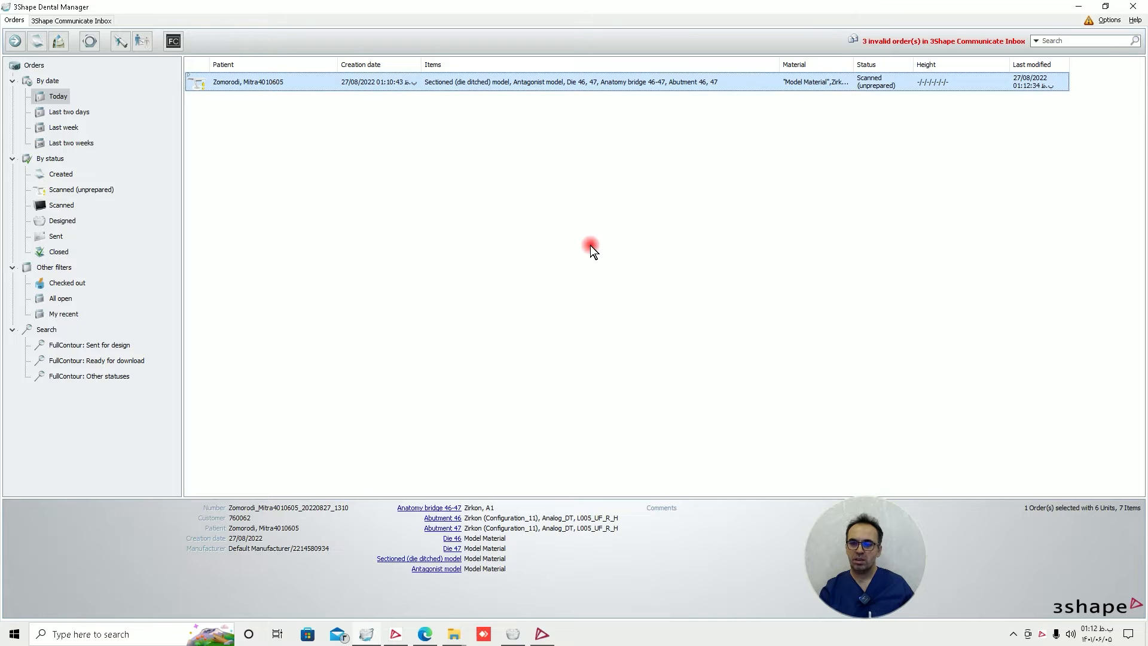
pyautogui.rightClick(371, 81)
pyautogui.click(439, 109)
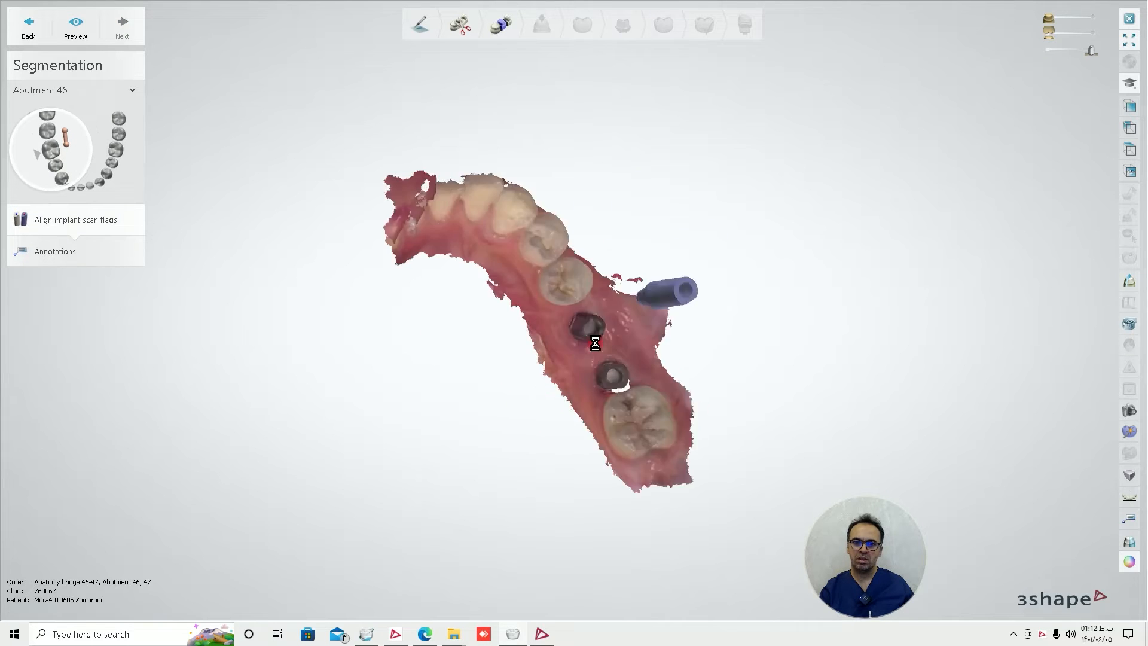
# Step: Turn off the texture colours on the lower jaw scan around the two scan bodies
pyautogui.moveTo(619, 355); pyautogui.dragTo(696, 358, button='right')
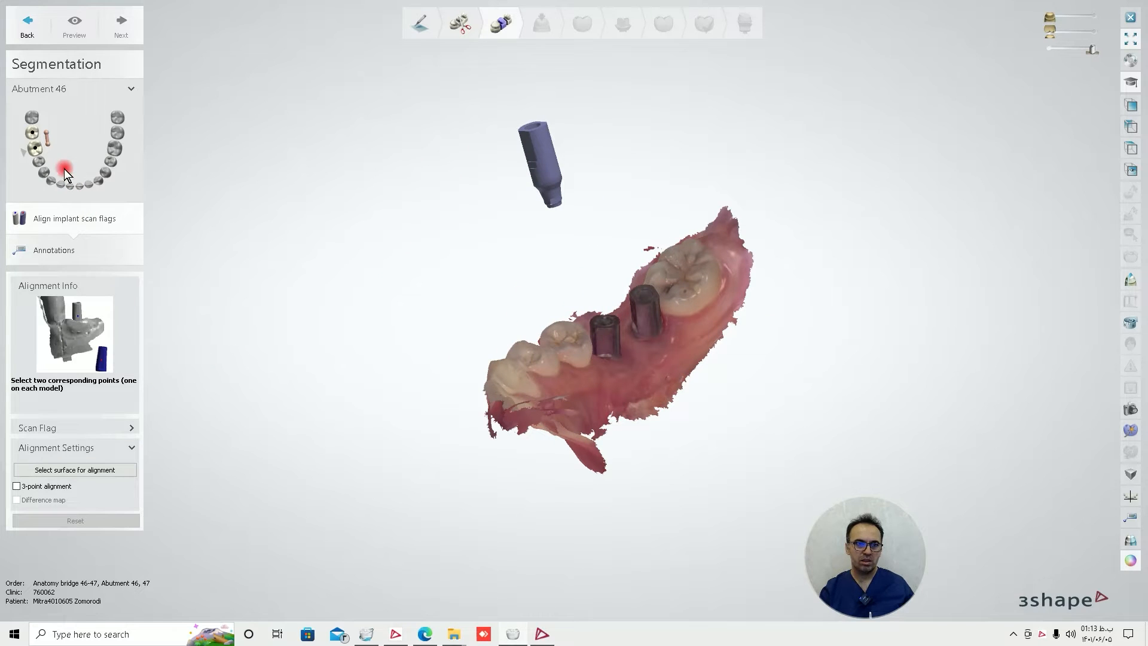
pyautogui.moveTo(503, 246); pyautogui.dragTo(669, 364, button='right')
pyautogui.scroll(5, 587, 325)
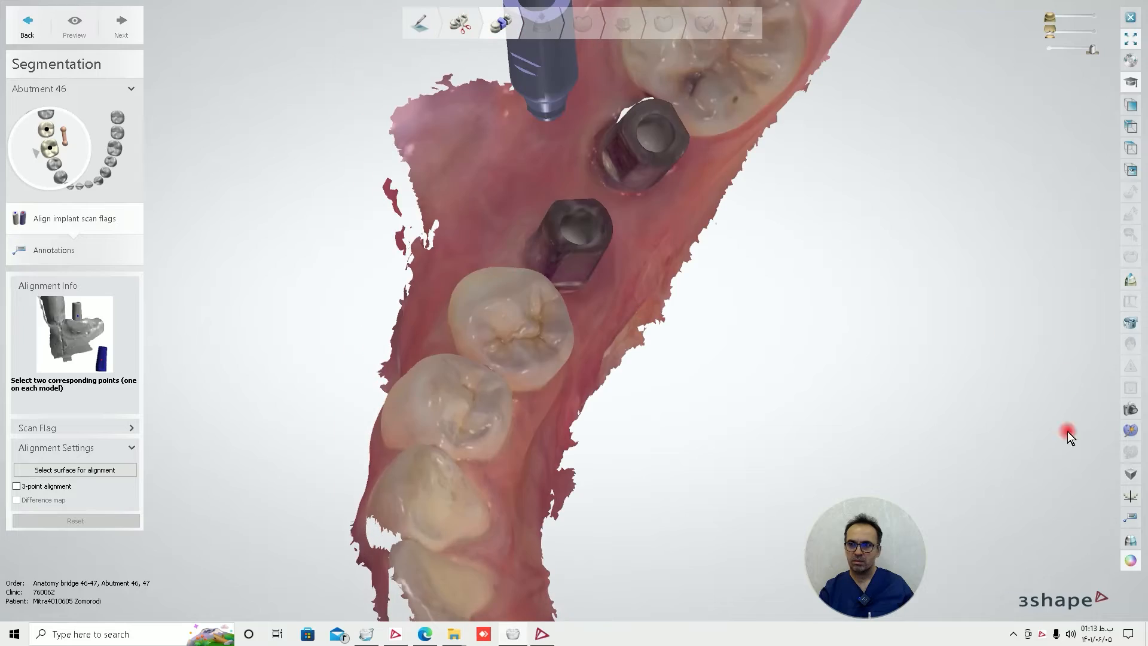
pyautogui.click(1129, 559)
# Step: Try to align abutment 46's scan flag by picking a side point on the flag and another near the scanned body's base
pyautogui.moveTo(745, 345); pyautogui.dragTo(628, 323, button='right')
pyautogui.scroll(-5, 407, 115)
pyautogui.moveTo(409, 120)
pyautogui.mouseDown(button='right')
pyautogui.moveTo(450, 195)
pyautogui.moveTo(399, 244)
pyautogui.moveTo(396, 144)
pyautogui.mouseUp(button='right')
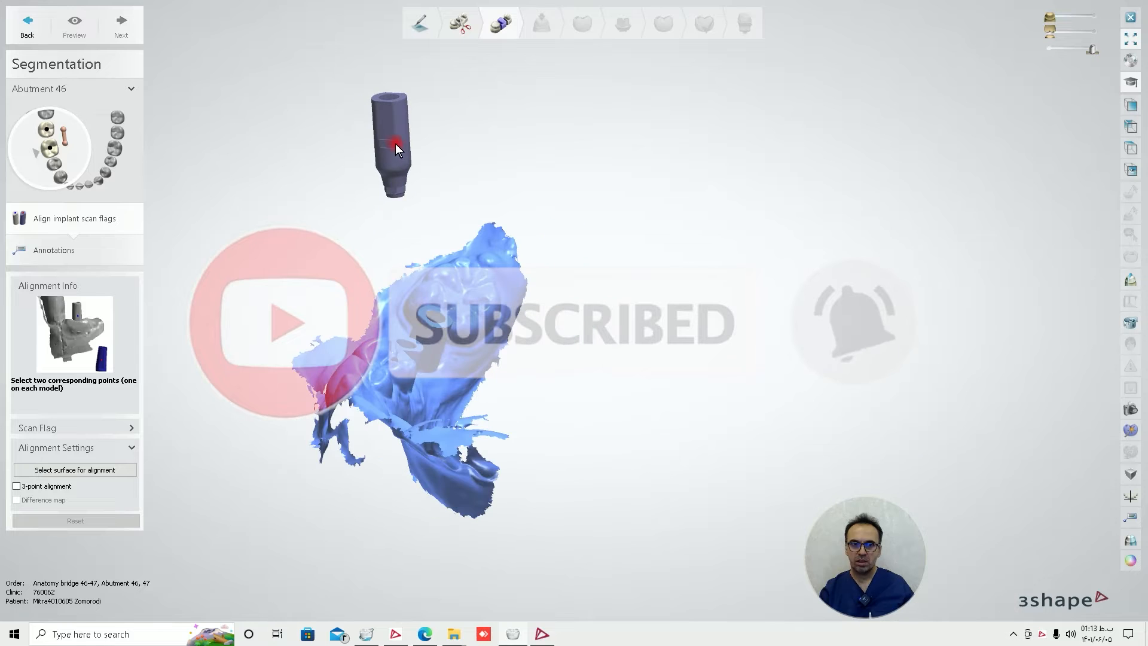
pyautogui.click(389, 138)
pyautogui.moveTo(470, 211)
pyautogui.mouseDown(button='right')
pyautogui.moveTo(518, 298)
pyautogui.moveTo(467, 359)
pyautogui.mouseUp(button='right')
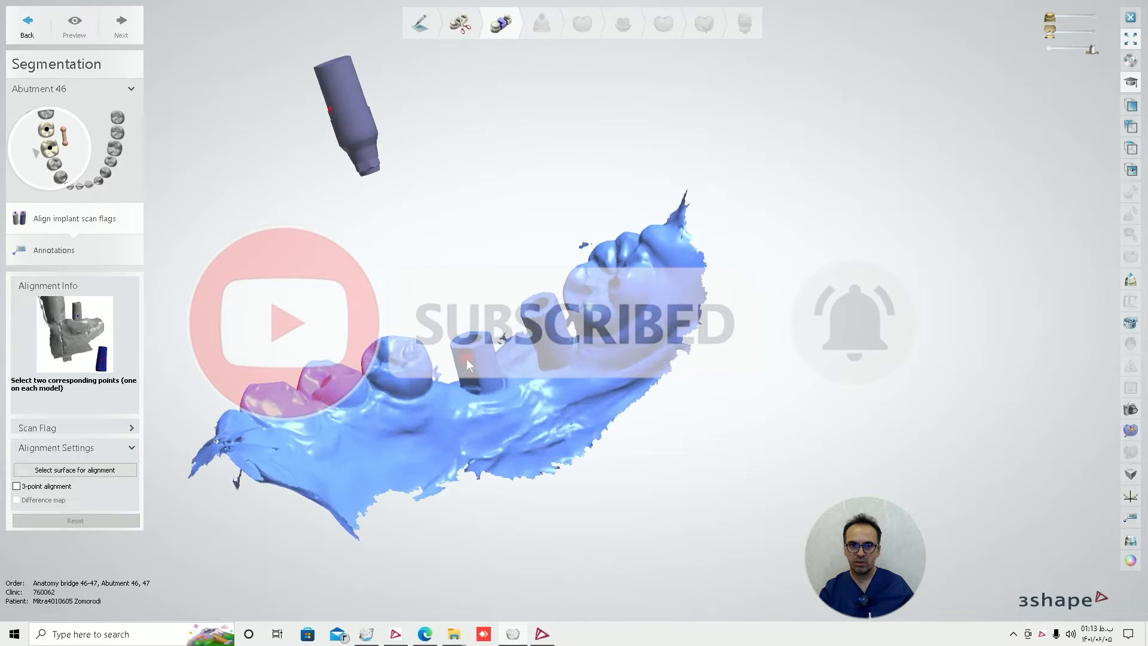
pyautogui.scroll(5, 467, 359)
pyautogui.click(488, 416)
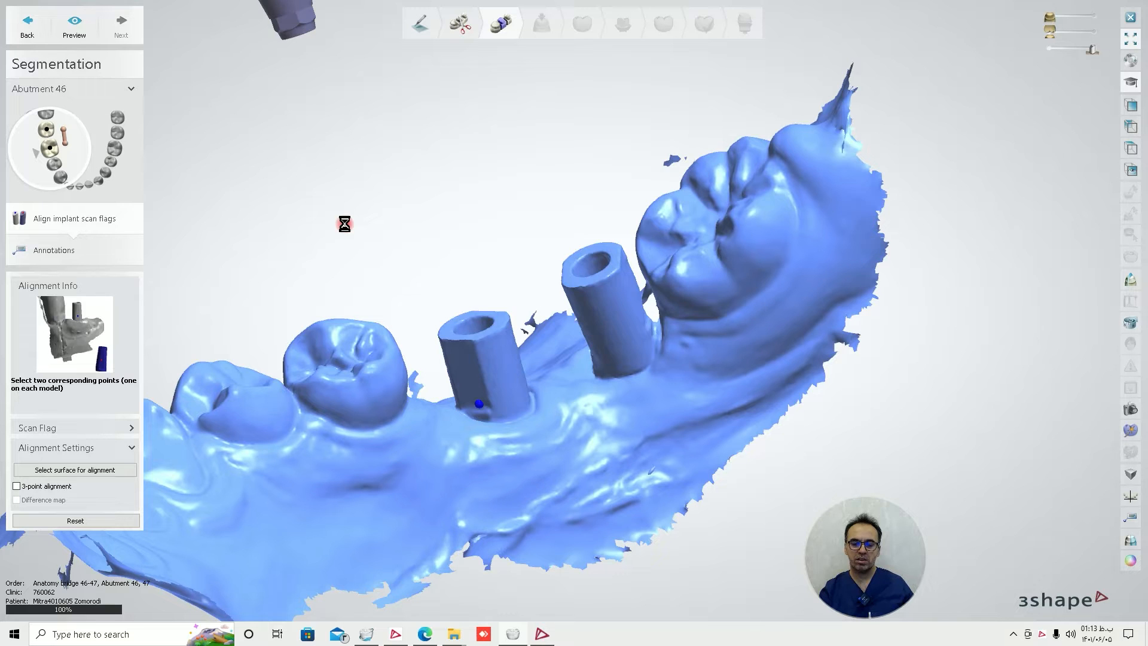
pyautogui.click(686, 339)
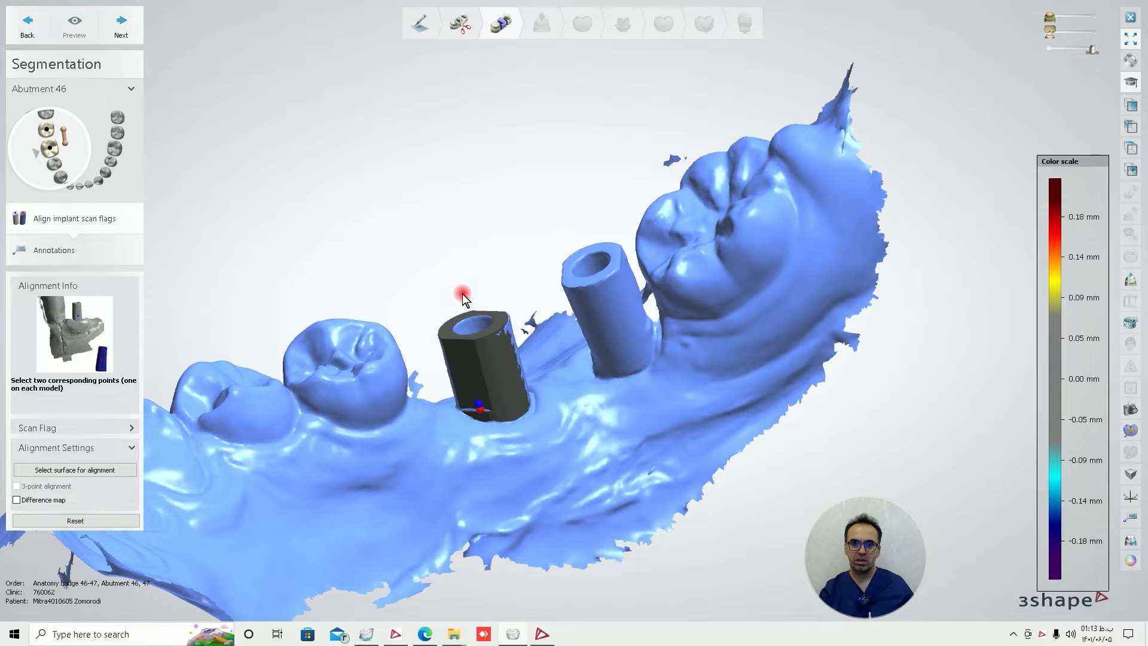
pyautogui.scroll(-5, 374, 212)
pyautogui.moveTo(374, 211); pyautogui.dragTo(325, 167, button='right')
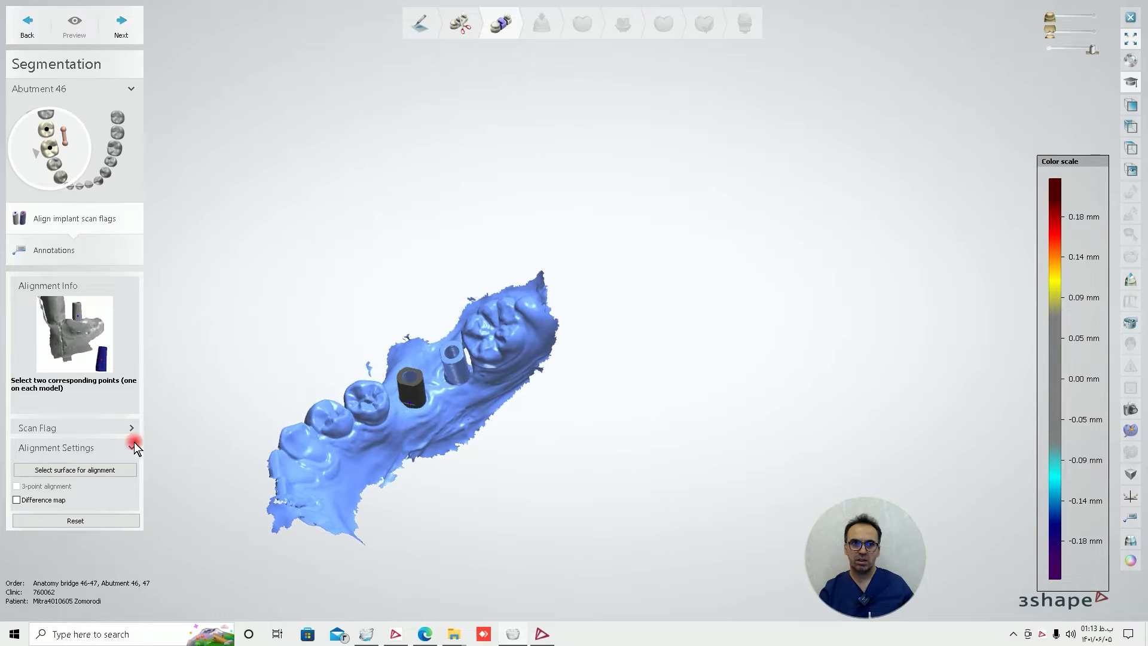
# Step: Reset abutment 46's alignment and try again with matching points on the scan flag's side and low on the scanned body
pyautogui.click(55, 521)
pyautogui.scroll(4, 353, 256)
pyautogui.moveTo(354, 256); pyautogui.dragTo(374, 299, button='right')
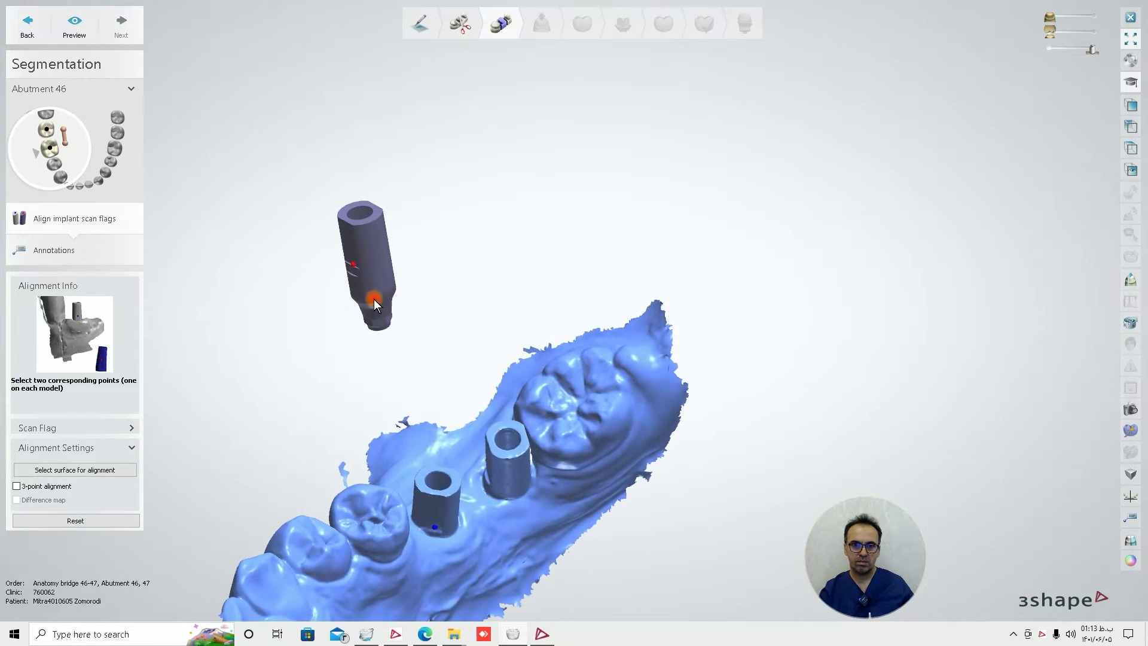
pyautogui.moveTo(427, 347); pyautogui.dragTo(492, 383, button='right')
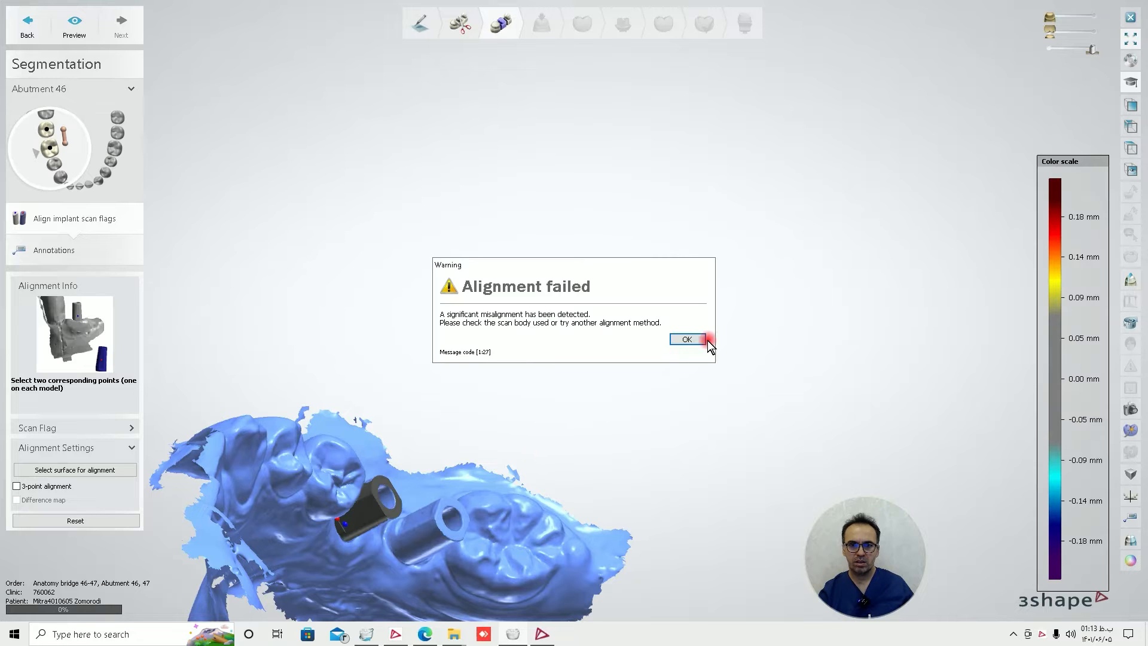
pyautogui.click(687, 339)
pyautogui.moveTo(526, 473); pyautogui.dragTo(177, 472, button='right')
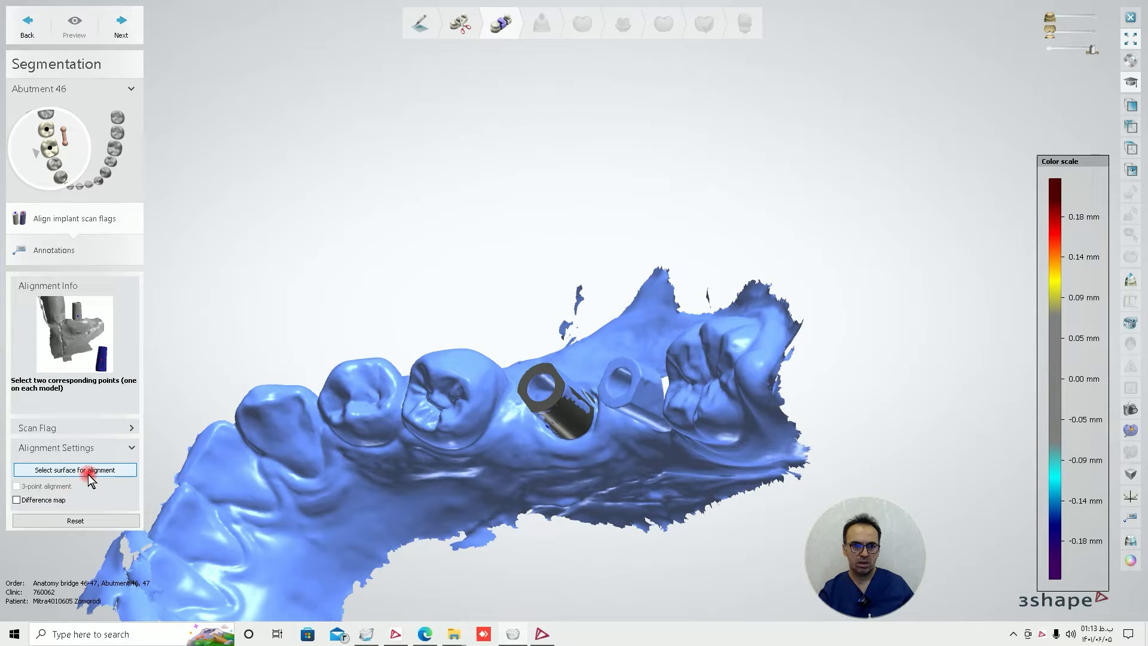
# Step: Reset the alignment and try to align abutment 46's scan flag with matching points on the flag's and scanned body's top rims
pyautogui.click(84, 519)
pyautogui.moveTo(292, 302); pyautogui.dragTo(393, 249, button='right')
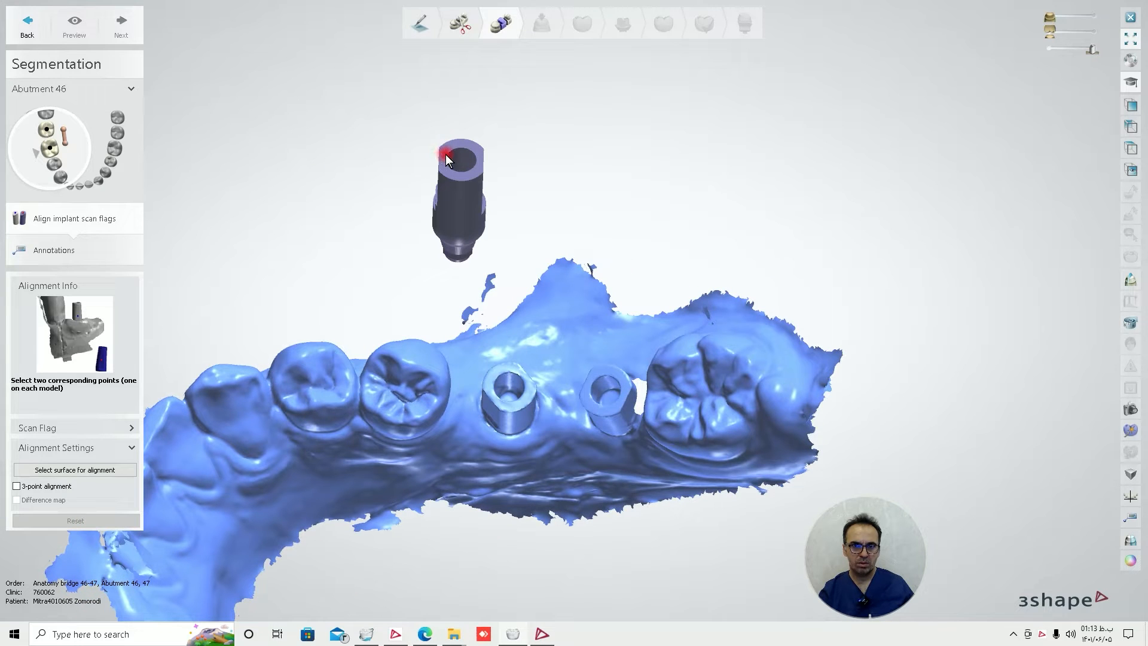
pyautogui.click(494, 399)
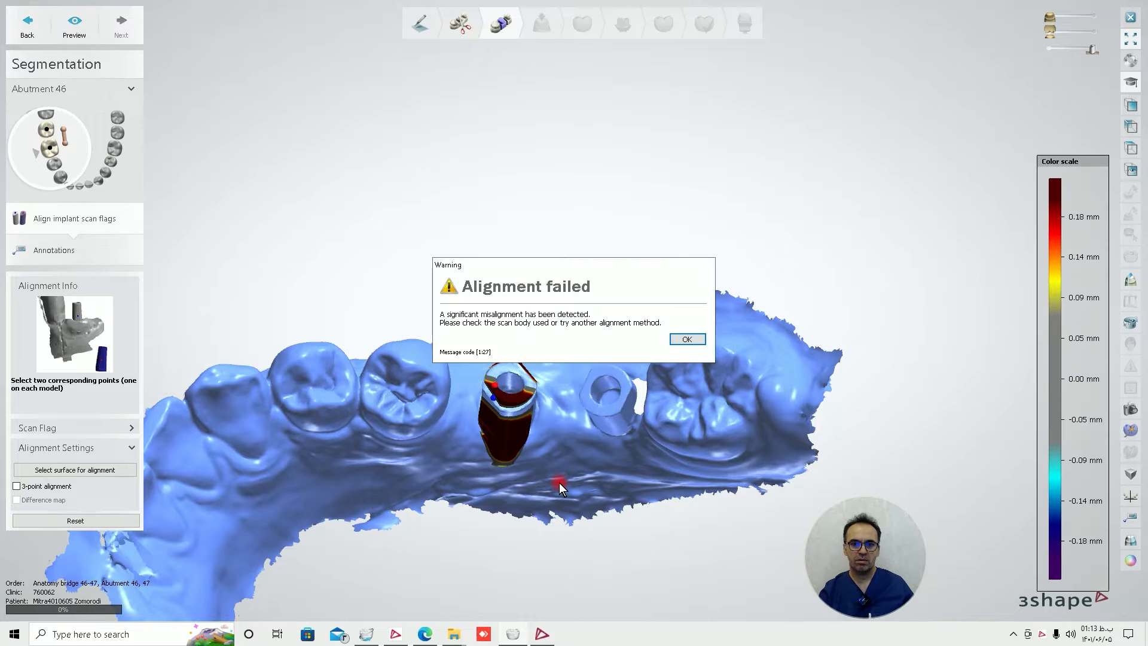
pyautogui.click(671, 344)
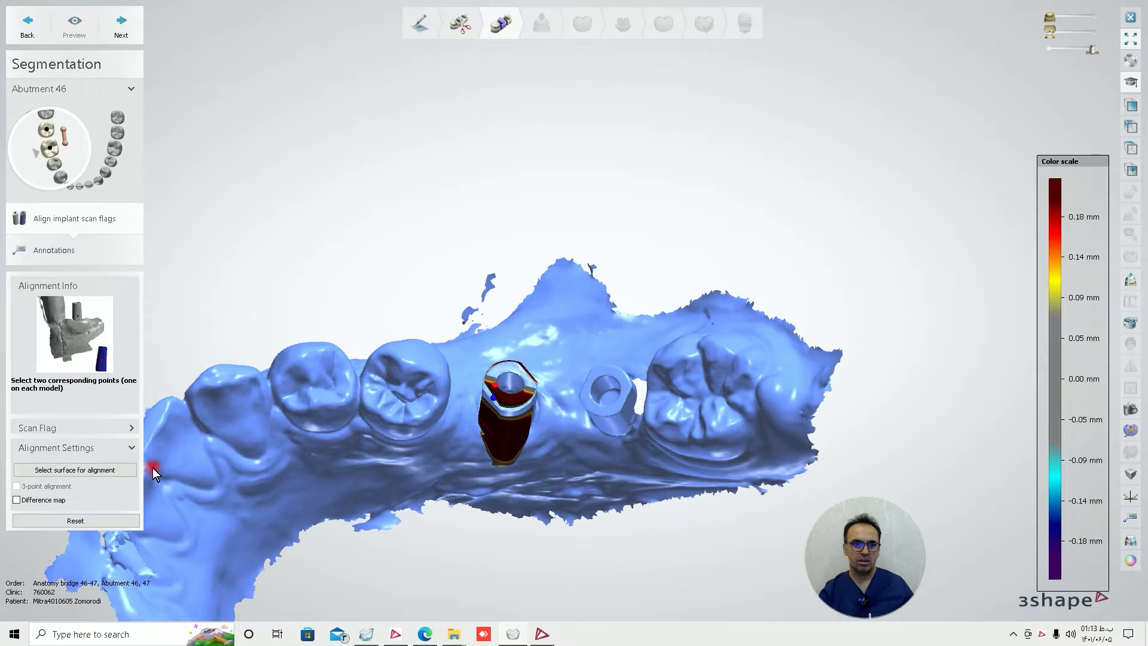
# Step: Reset the alignment and try to match abutment 46's scan flag to a point near the scanned body's gum end
pyautogui.click(64, 521)
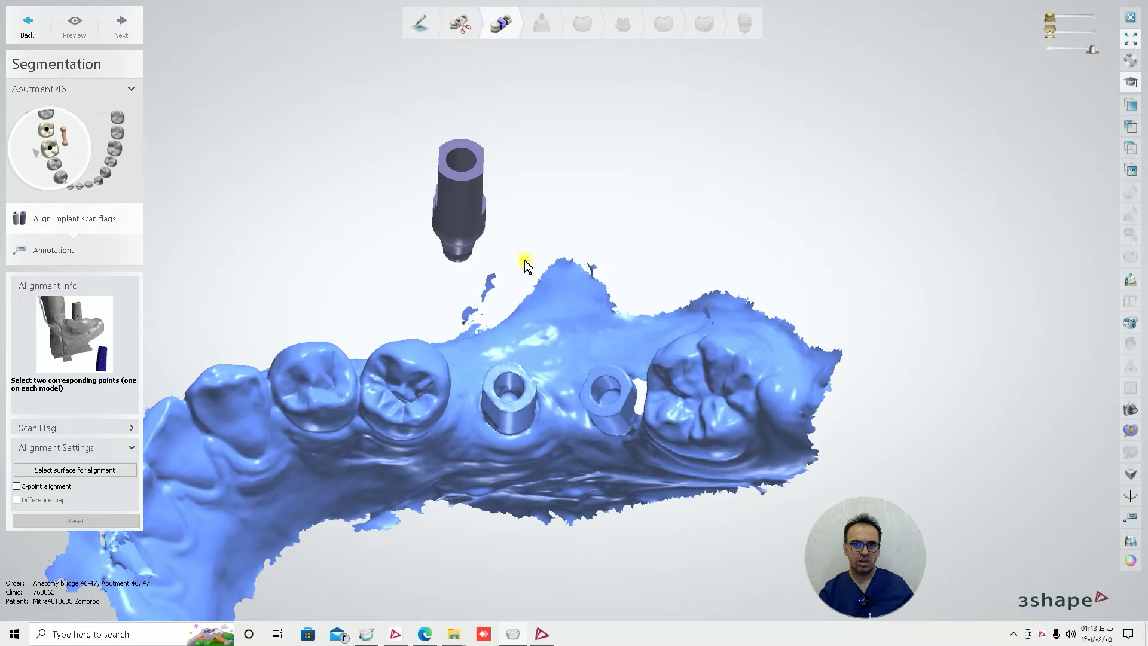
pyautogui.moveTo(525, 261); pyautogui.dragTo(461, 274, button='right')
pyautogui.moveTo(385, 278); pyautogui.dragTo(605, 413, button='right')
pyautogui.scroll(4, 636, 406)
pyautogui.click(639, 389)
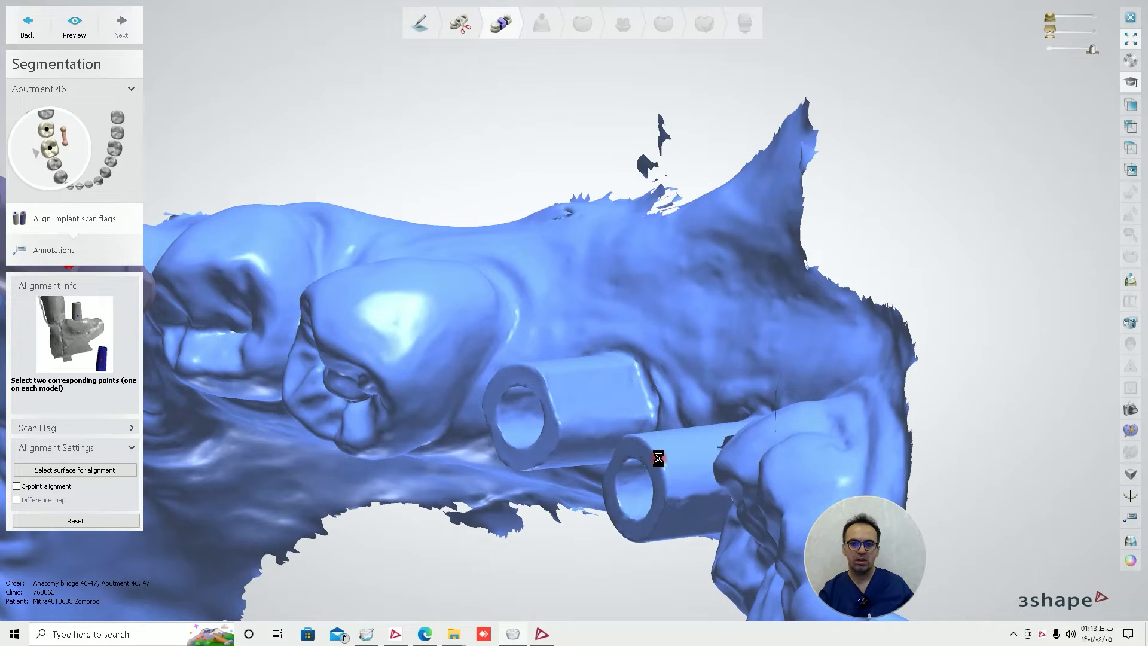
pyautogui.click(631, 446)
pyautogui.click(670, 339)
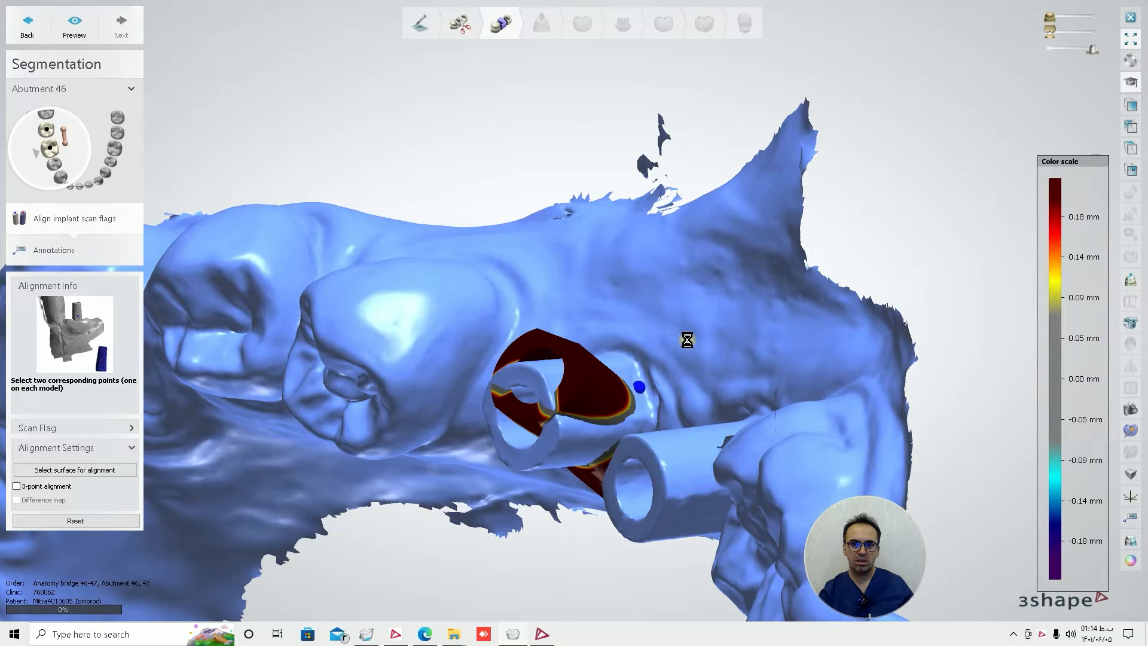
# Step: Reset the alignment and try to align abutment 46's scan flag using a point on the scanned body's flat side
pyautogui.click(42, 518)
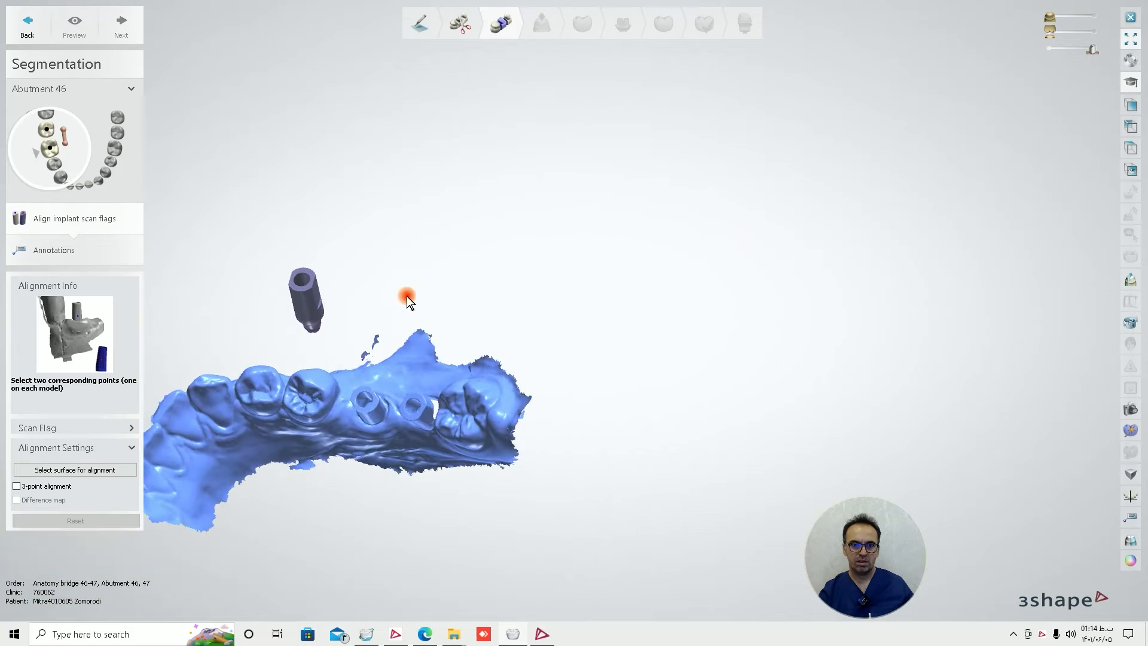
pyautogui.scroll(5, 407, 296)
pyautogui.moveTo(406, 296); pyautogui.dragTo(371, 311, button='right')
pyautogui.click(390, 212)
pyautogui.moveTo(390, 212); pyautogui.dragTo(411, 403, button='right')
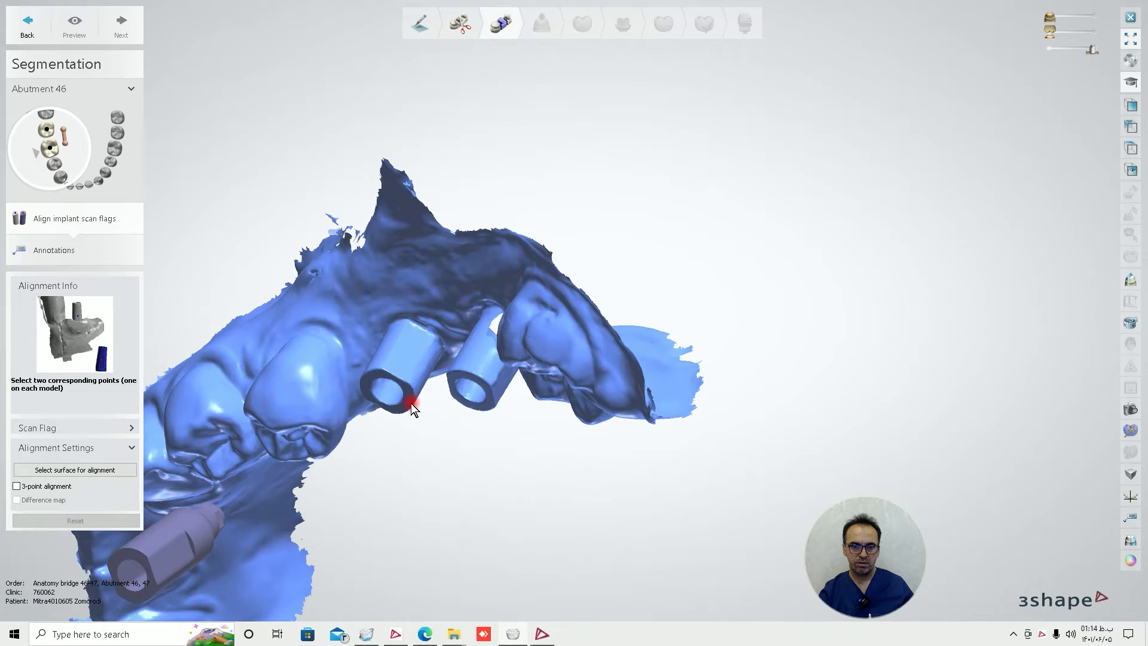
pyautogui.click(417, 332)
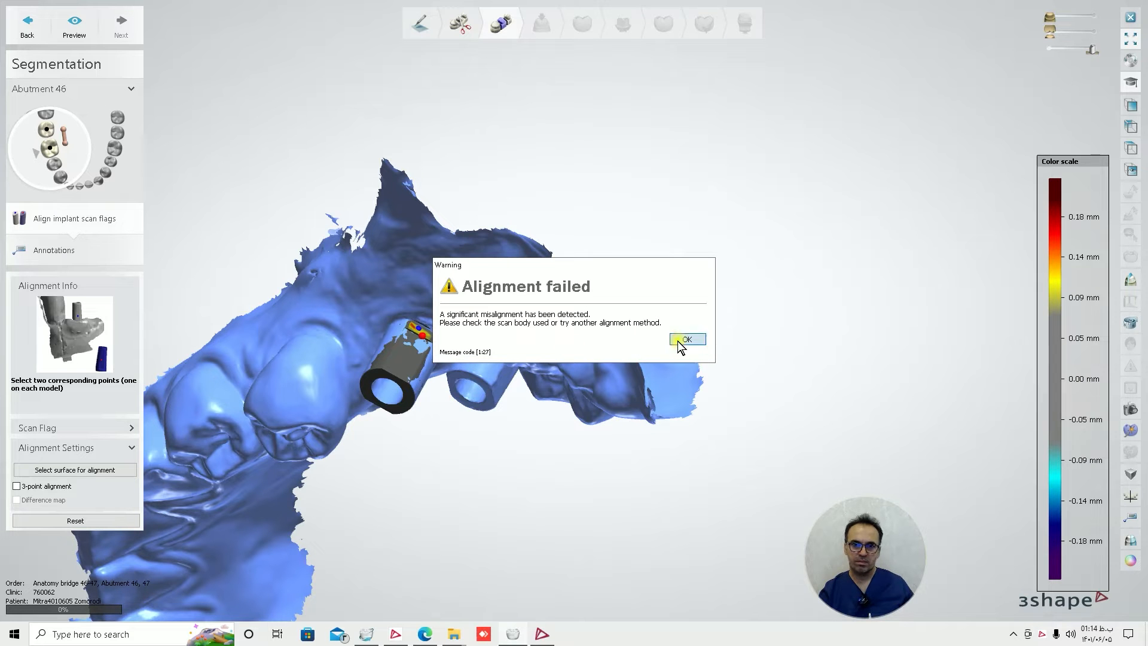
pyautogui.click(683, 340)
# Step: Turn on the difference map, inspect how abutment 46's scan flag fits the scanned body, and reset the alignment
pyautogui.moveTo(439, 430); pyautogui.dragTo(500, 371, button='right')
pyautogui.scroll(5, 465, 403)
pyautogui.click(91, 515)
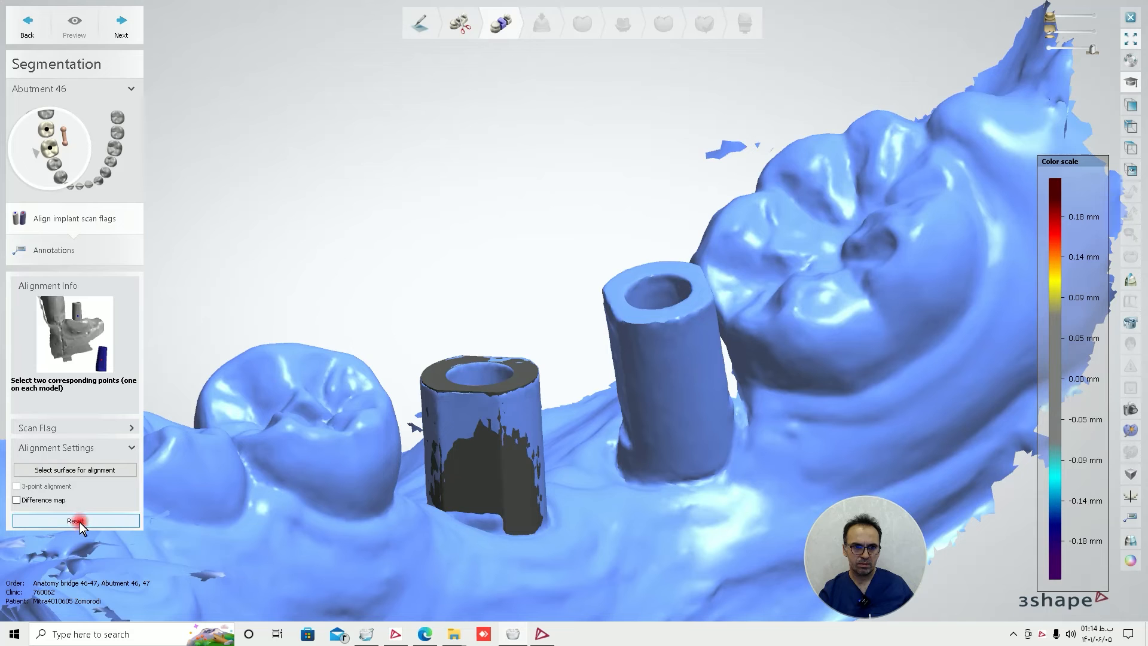
pyautogui.click(35, 503)
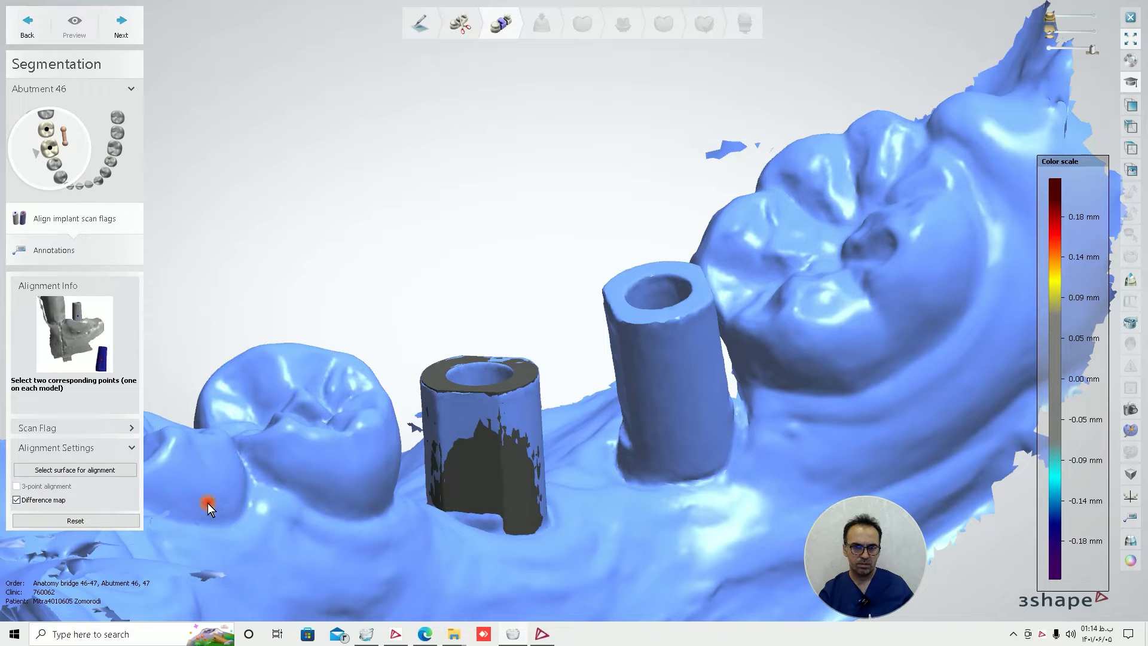
pyautogui.moveTo(397, 482); pyautogui.dragTo(514, 271, button='right')
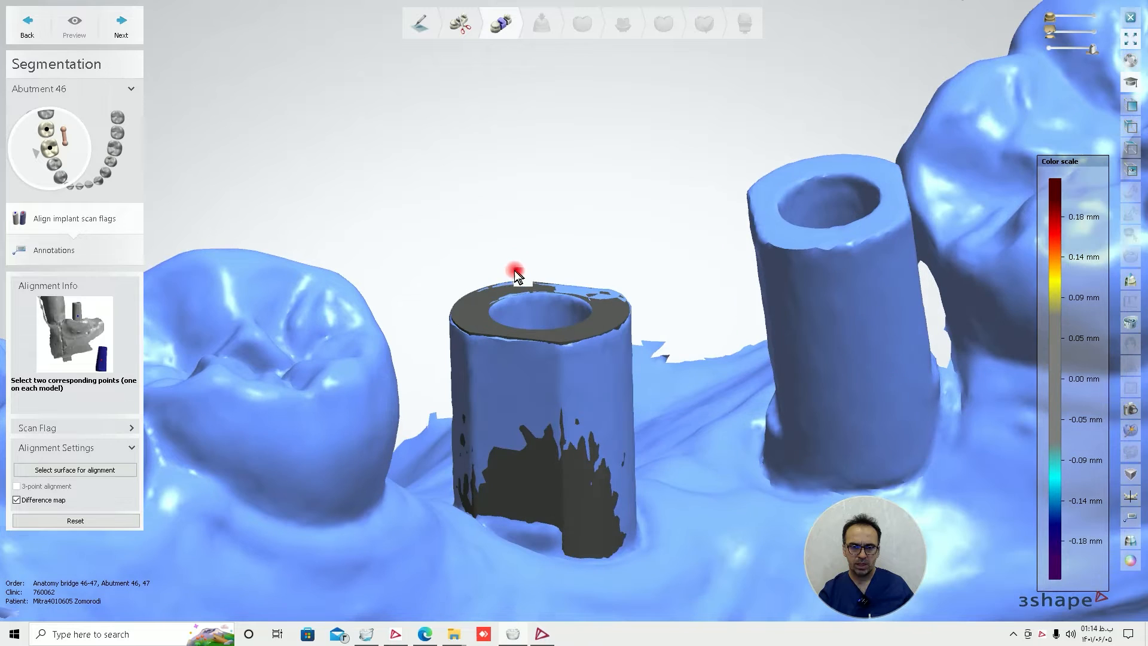
pyautogui.click(102, 452)
pyautogui.click(104, 451)
pyautogui.click(74, 518)
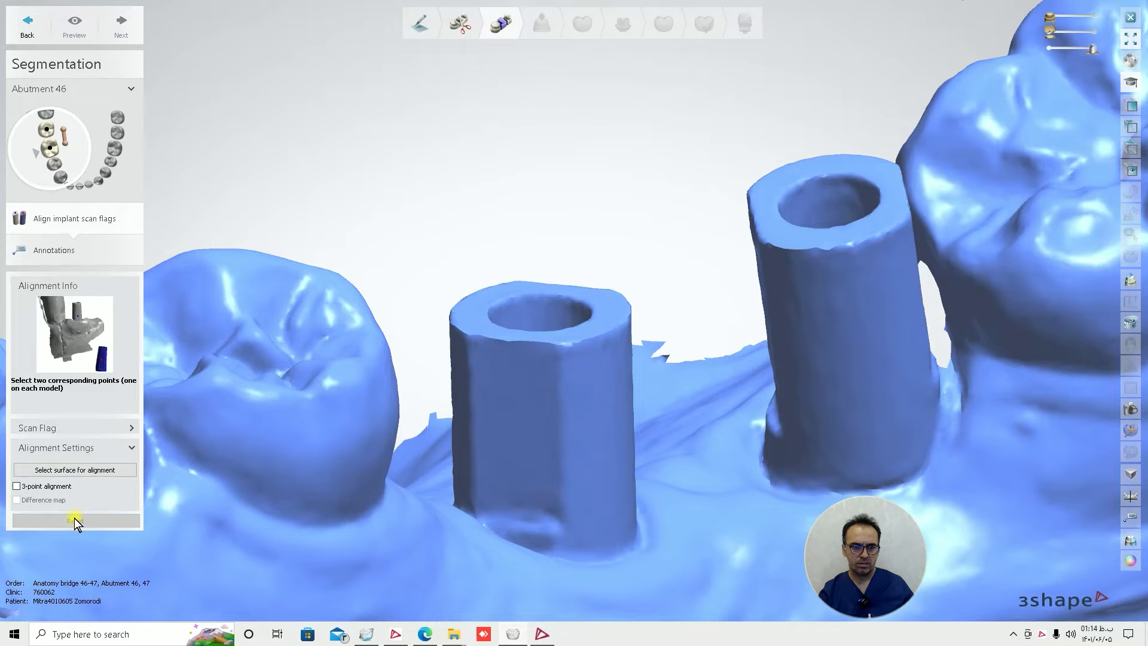
# Step: Enable 3-point alignment for abutment 46 and mark the first point on the side of the scan flag
pyautogui.click(53, 488)
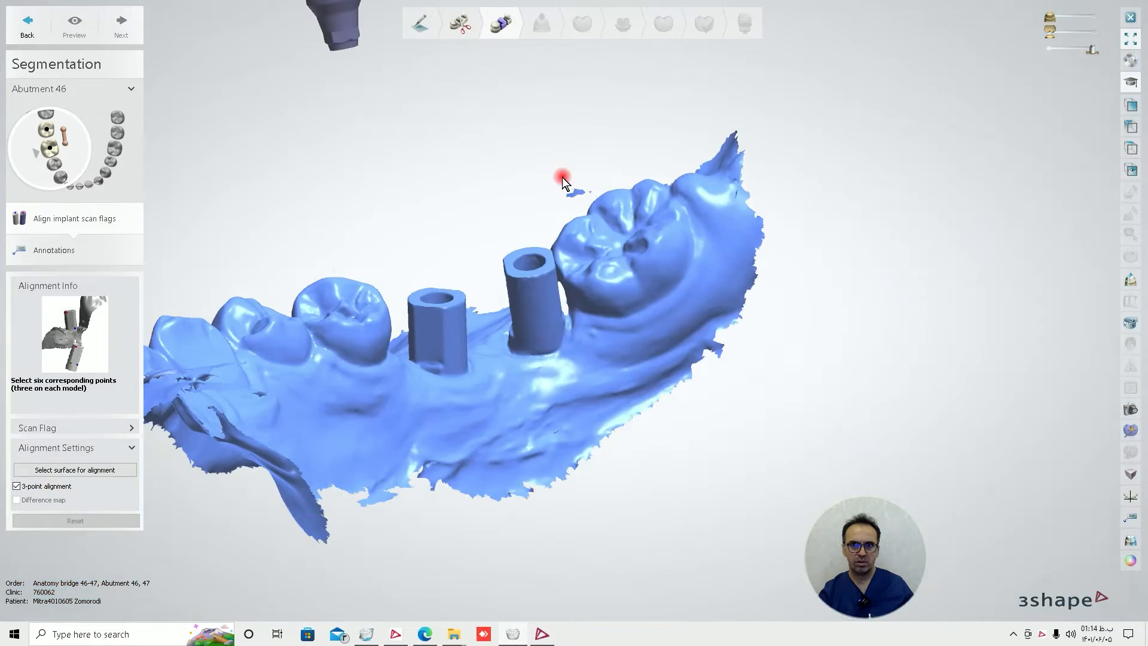
pyautogui.moveTo(464, 383); pyautogui.dragTo(412, 533, button='right')
pyautogui.click(419, 505)
pyautogui.scroll(-5, 543, 296)
pyautogui.click(546, 196)
pyautogui.moveTo(547, 196); pyautogui.dragTo(529, 225, button='right')
pyautogui.scroll(5, 500, 246)
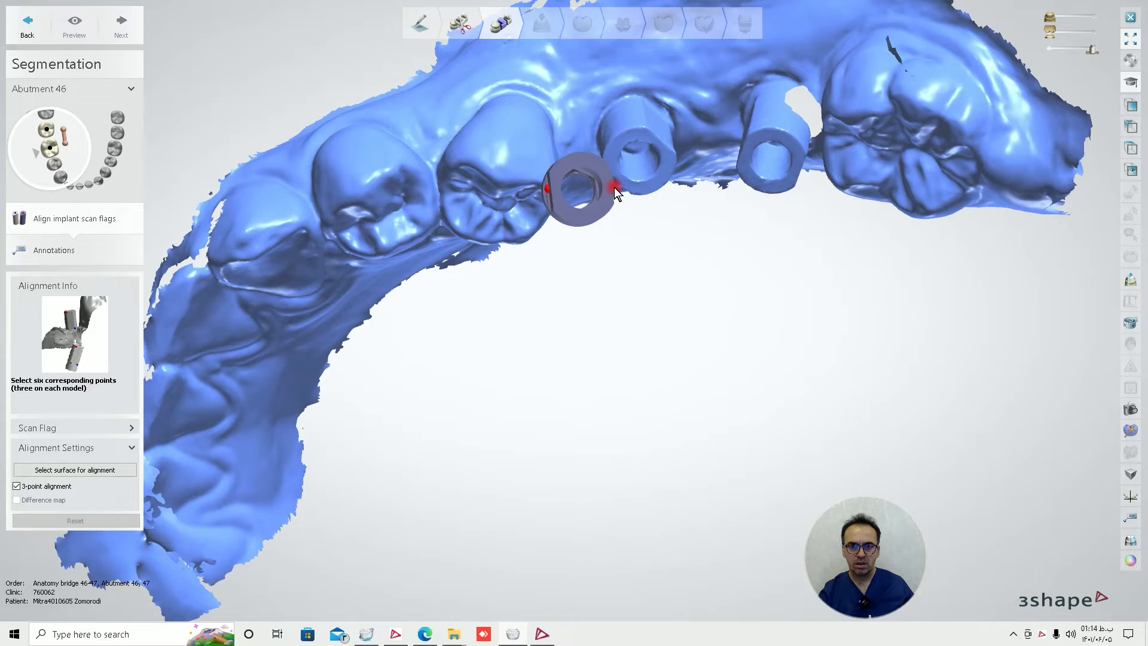
# Step: Complete abutment 46's 3-point alignment by marking the remaining matching points around the upper ends of the scan flag and scanned body
pyautogui.moveTo(615, 188); pyautogui.dragTo(600, 163, button='right')
pyautogui.moveTo(584, 121); pyautogui.dragTo(563, 277, button='right')
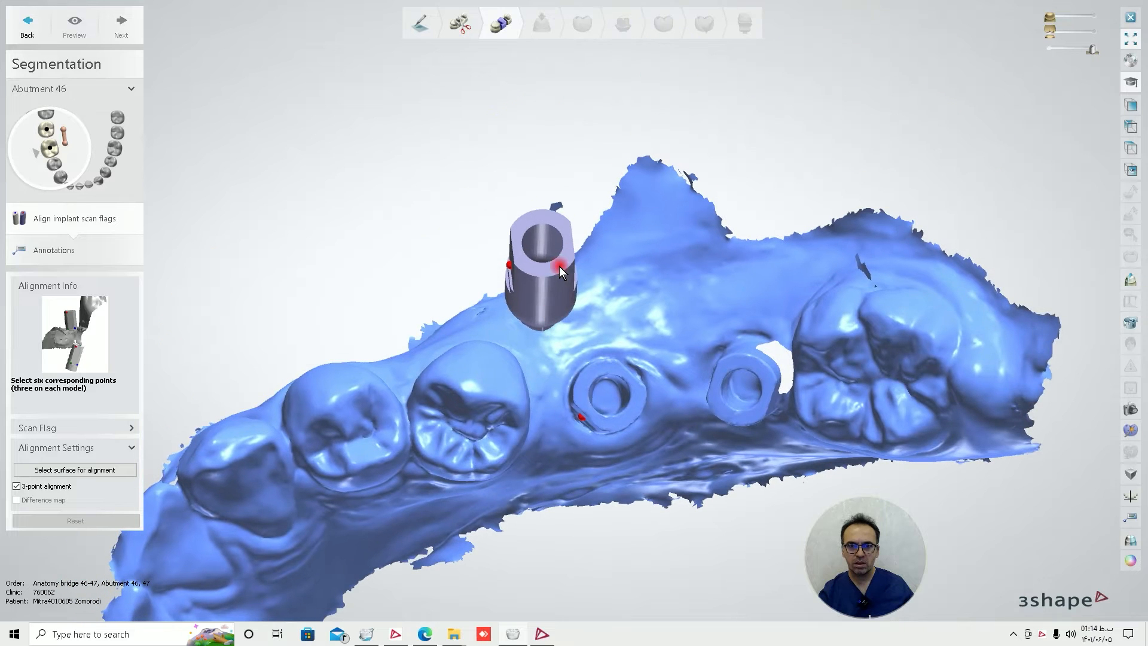
pyautogui.click(633, 411)
pyautogui.moveTo(641, 414); pyautogui.dragTo(353, 374, button='right')
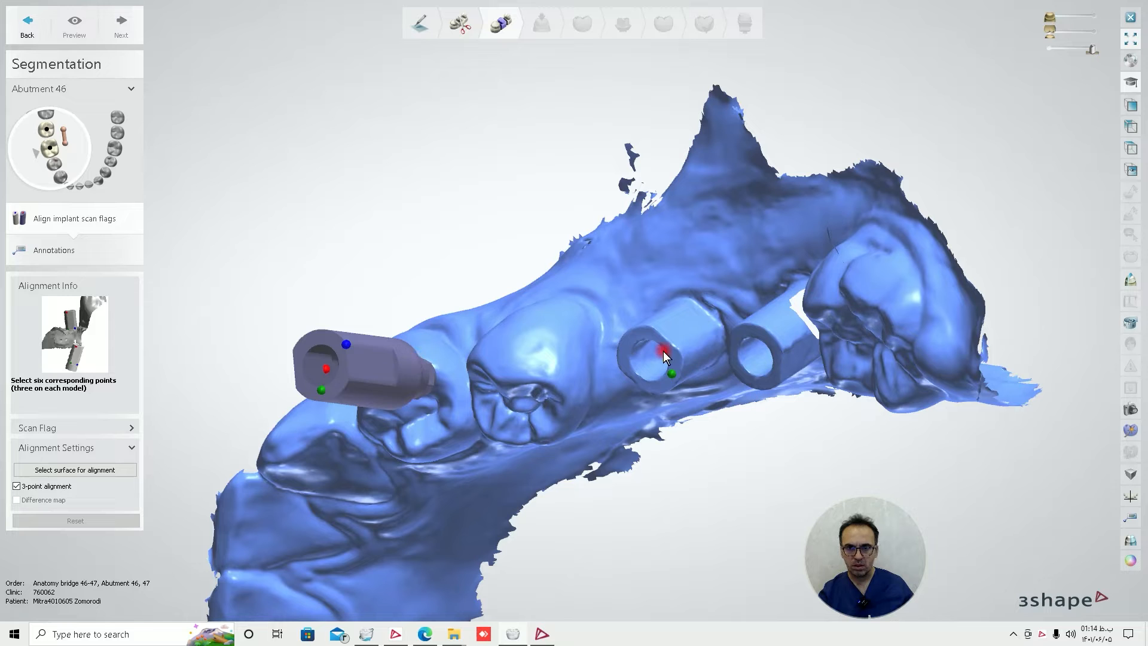
pyautogui.click(651, 325)
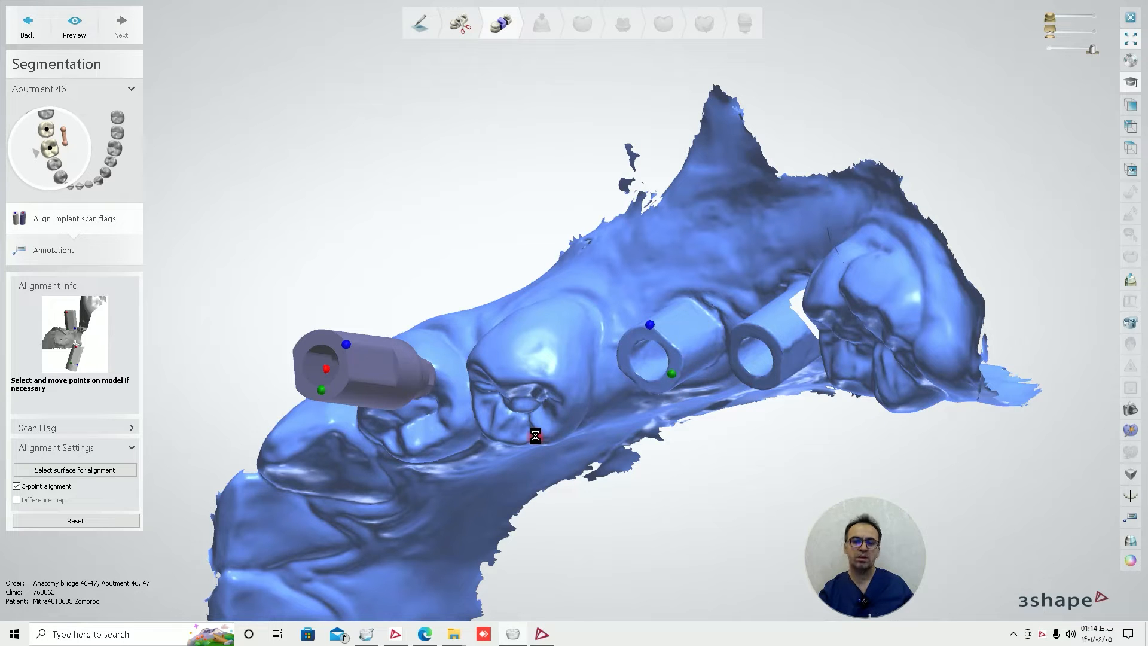
pyautogui.click(688, 340)
pyautogui.moveTo(670, 430); pyautogui.dragTo(674, 299, button='right')
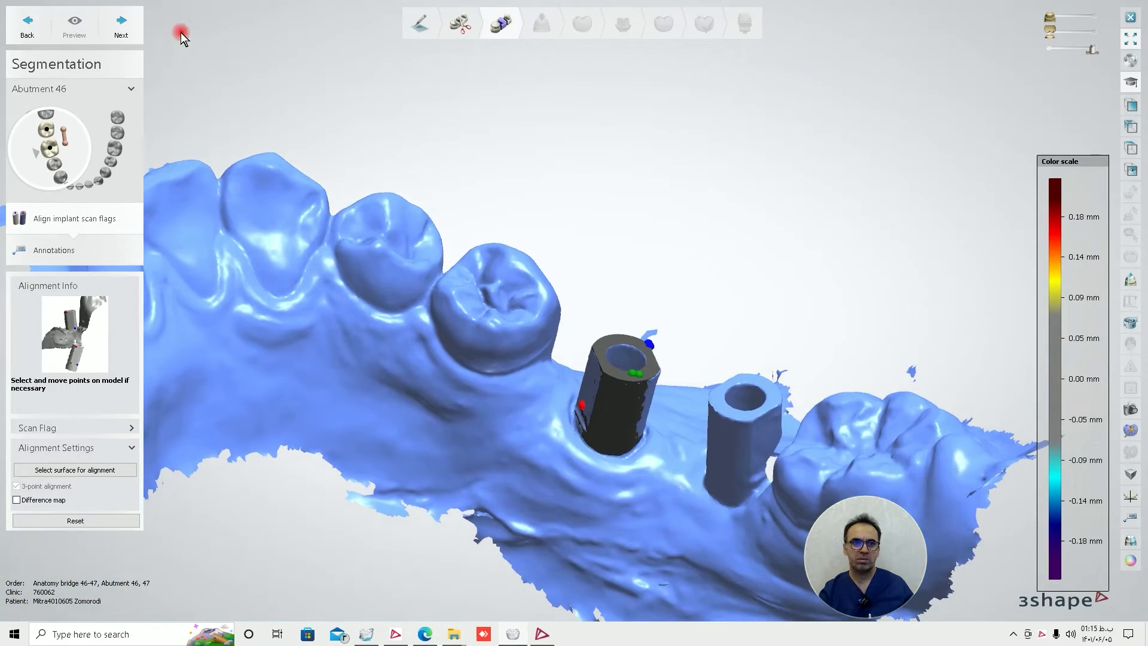
# Step: Proceed to abutment 47 and align its scan flag with matching points on the sides of the flag and scanned body
pyautogui.click(126, 25)
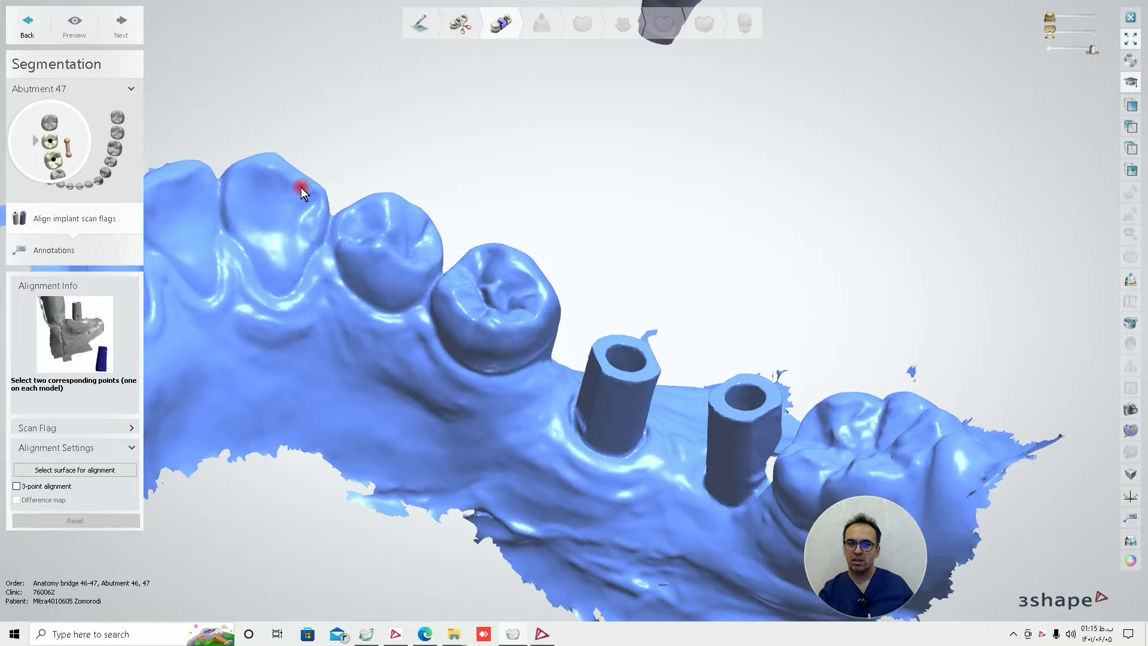
pyautogui.moveTo(651, 194); pyautogui.dragTo(651, 264, button='middle')
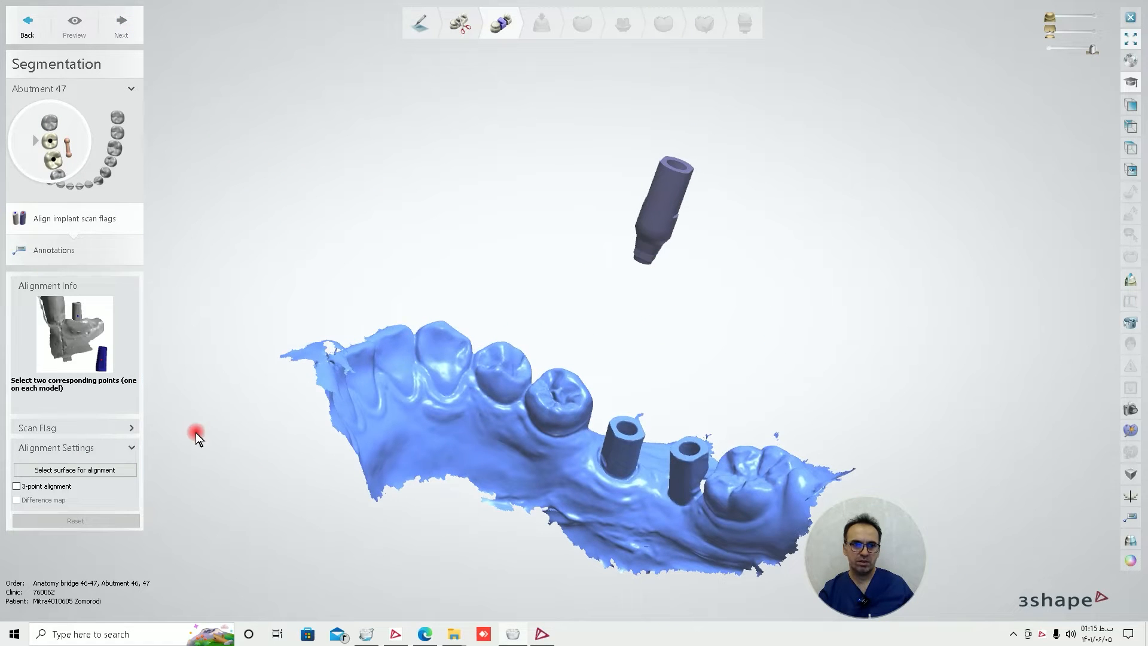
pyautogui.moveTo(419, 371); pyautogui.dragTo(658, 307, button='right')
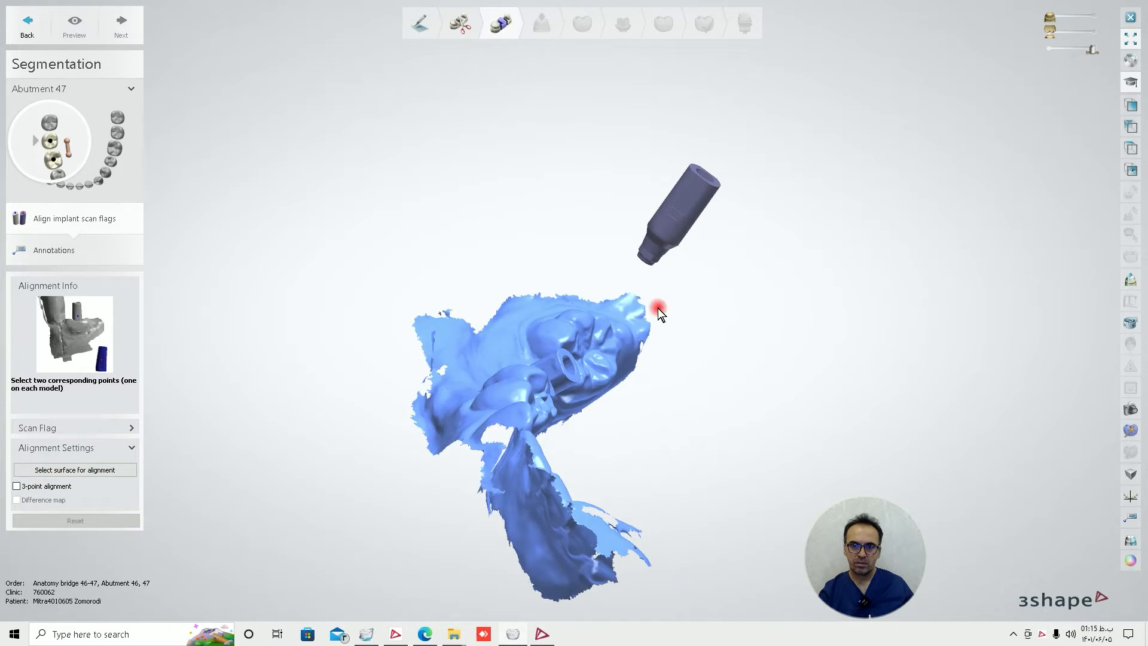
pyautogui.click(669, 207)
pyautogui.click(845, 324)
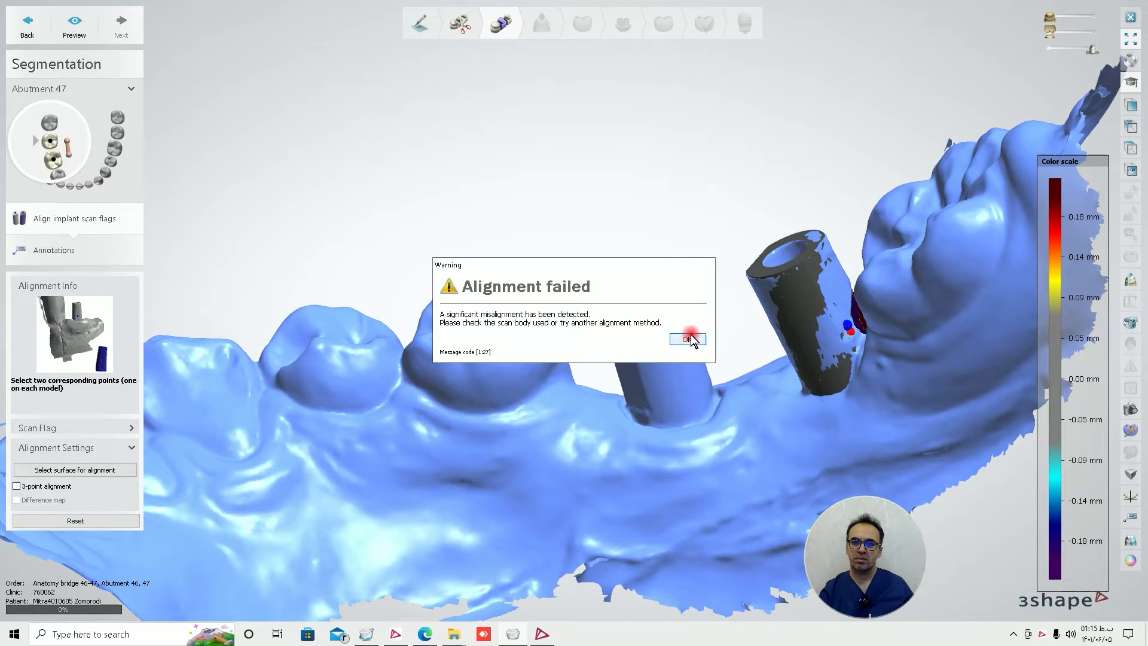
pyautogui.click(698, 335)
# Step: Cut a 2D cross section lengthwise through abutment 47's aligned scan flag
pyautogui.moveTo(700, 336); pyautogui.dragTo(770, 326, button='right')
pyautogui.scroll(5, 658, 321)
pyautogui.moveTo(658, 321); pyautogui.dragTo(674, 352, button='right')
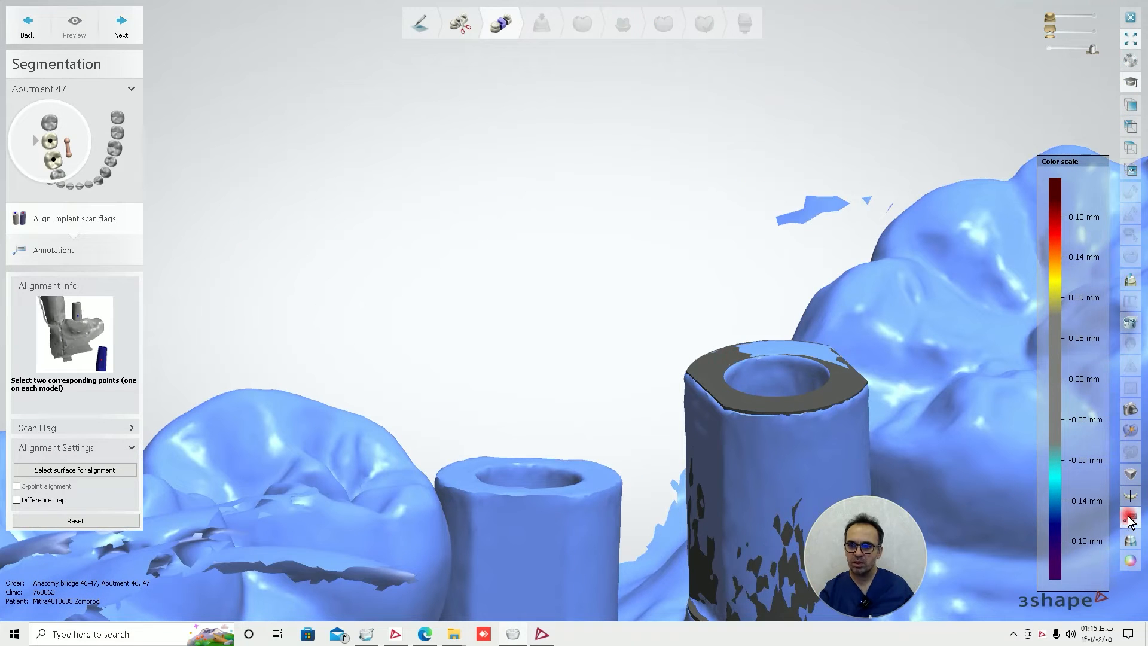
pyautogui.click(1131, 281)
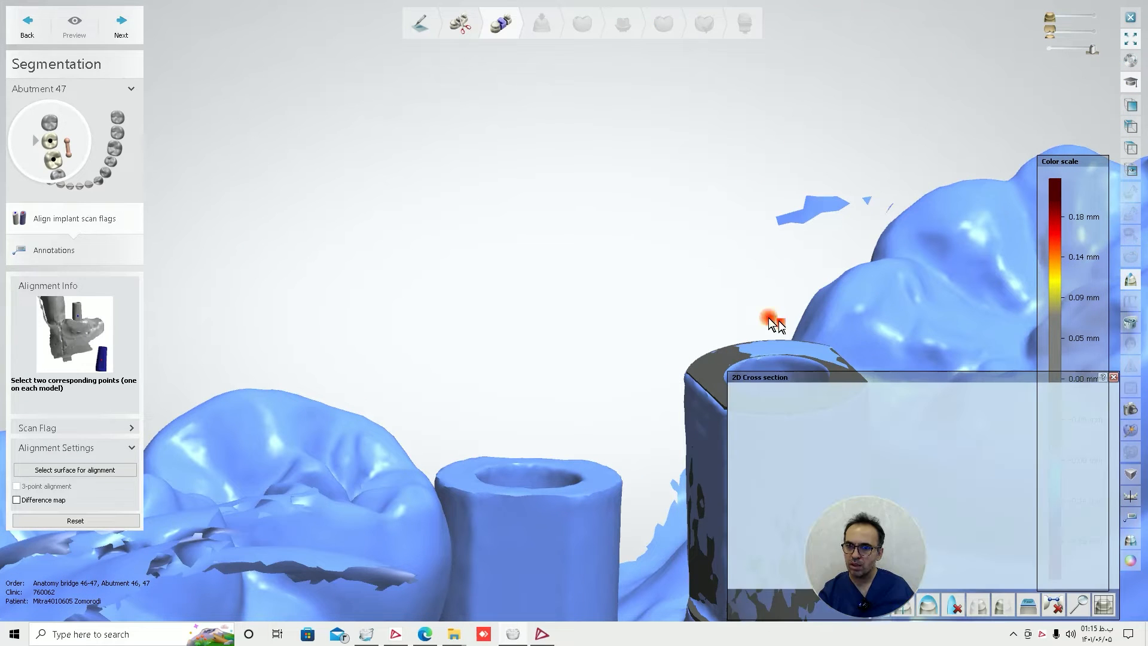
pyautogui.moveTo(595, 187); pyautogui.dragTo(491, 170, button='right')
pyautogui.moveTo(490, 171); pyautogui.dragTo(609, 503)
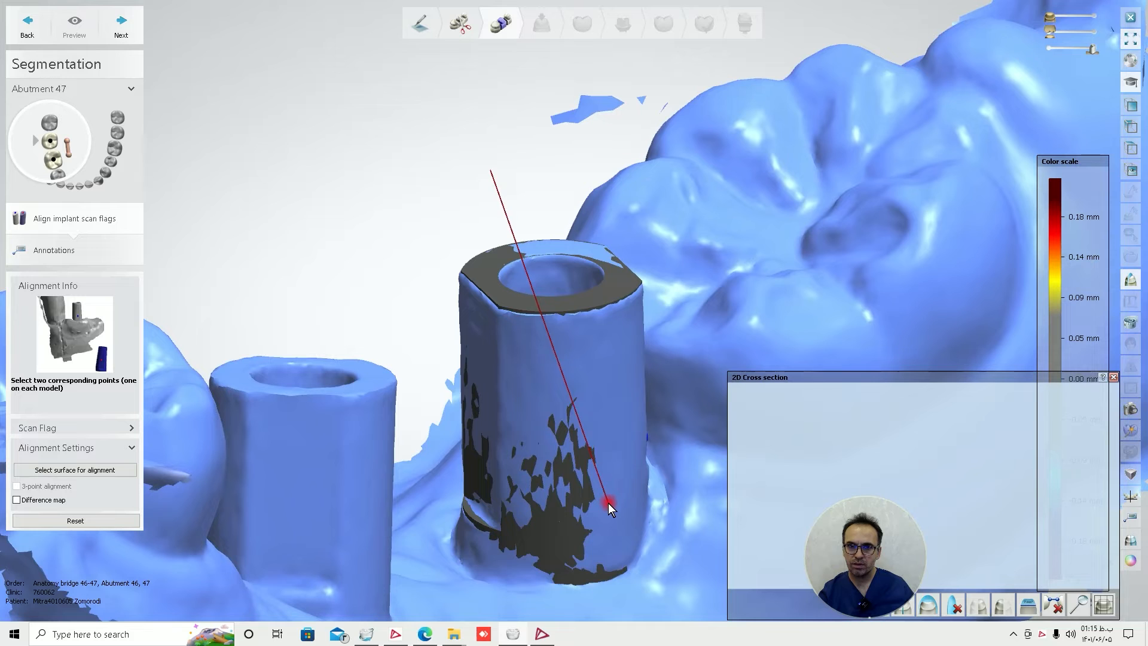
# Step: Measure the gap between the scan flag and scanned body outlines at the top edge in the 2D cross section
pyautogui.scroll(5, 1094, 461)
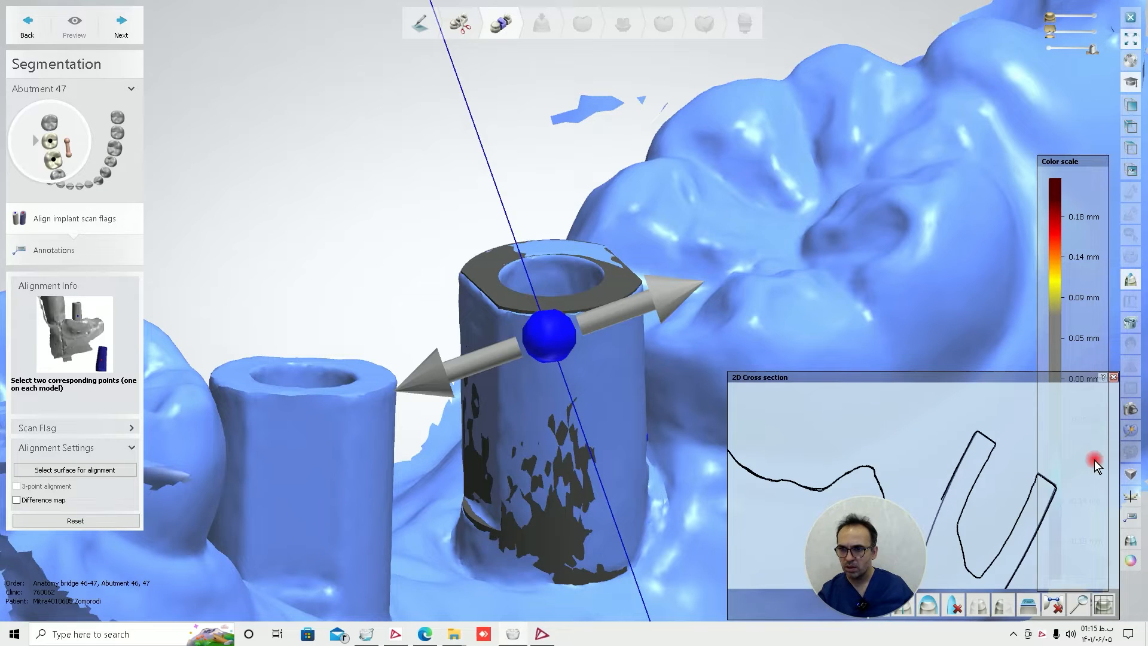
pyautogui.moveTo(933, 474); pyautogui.dragTo(846, 475, button='right')
pyautogui.scroll(3, 974, 476)
pyautogui.click(1002, 500)
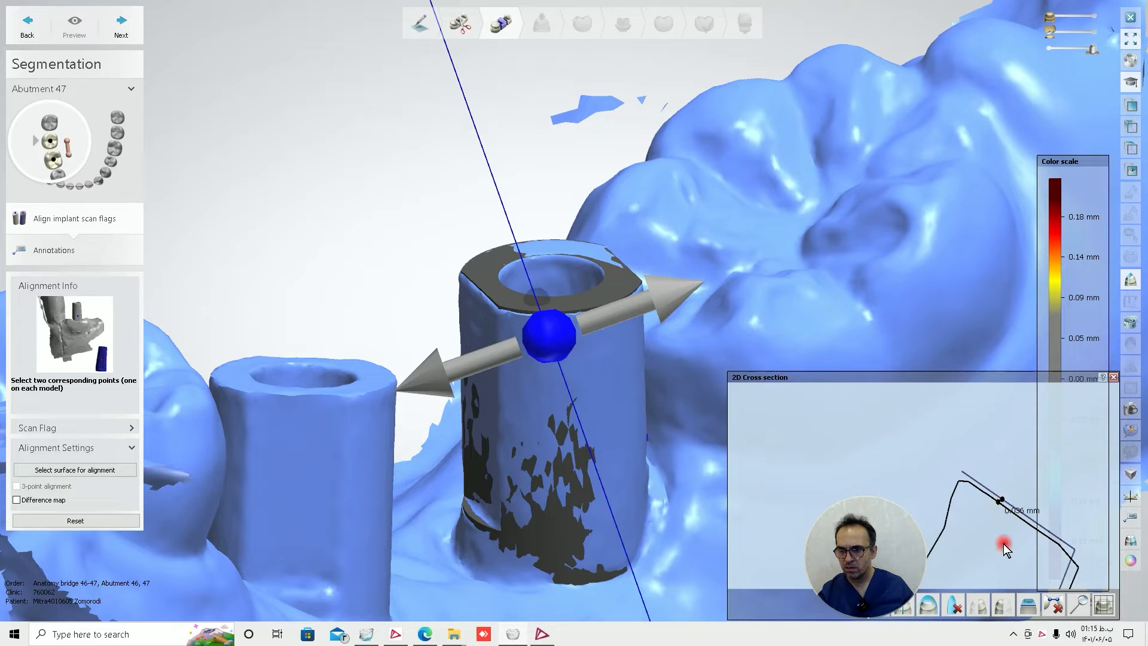
pyautogui.scroll(6, 999, 526)
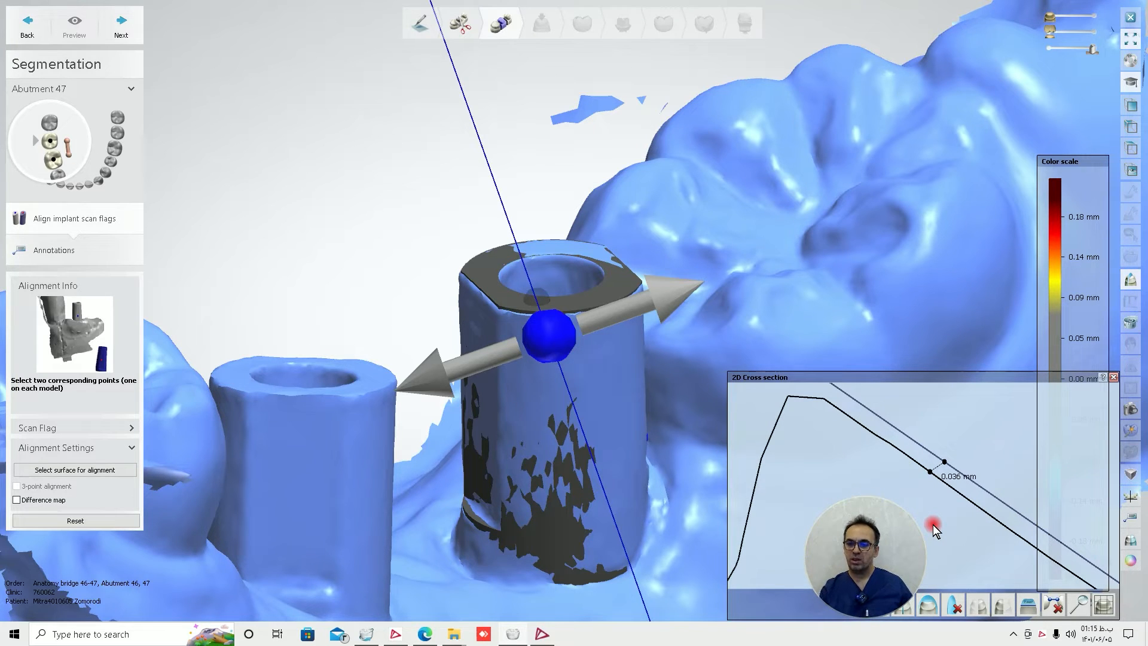
# Step: Proceed to the insertion direction of the 46-47 anatomy bridge and close the 2D cross section
pyautogui.click(121, 25)
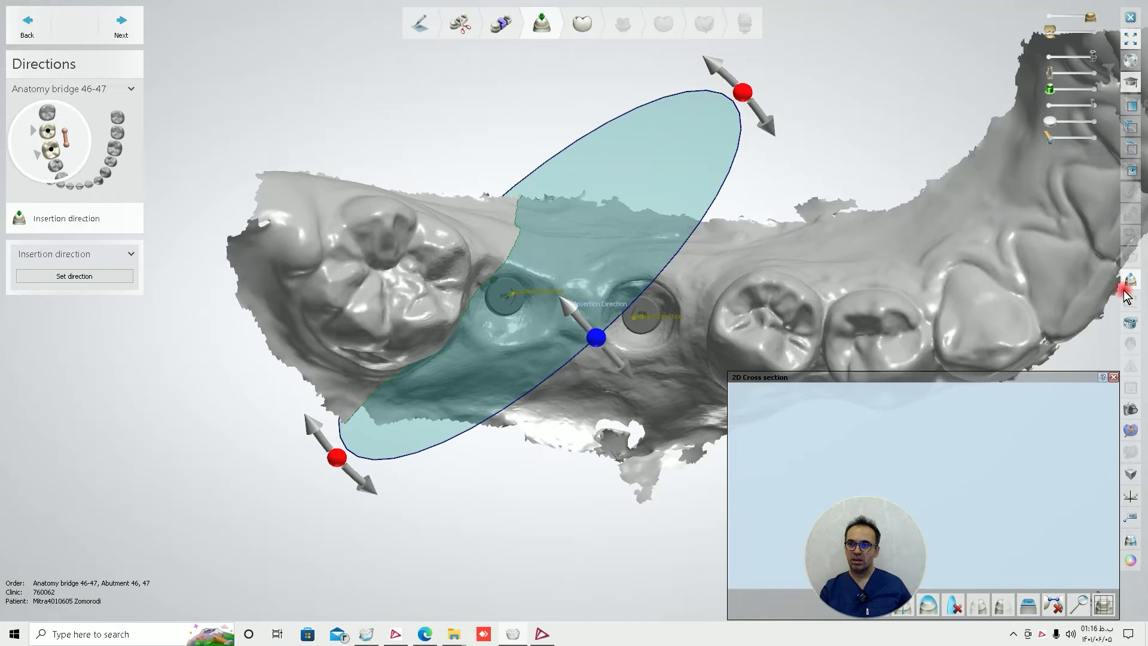
pyautogui.scroll(-4, 819, 295)
pyautogui.moveTo(758, 276); pyautogui.dragTo(748, 241, button='right')
pyautogui.moveTo(646, 269); pyautogui.dragTo(562, 310, button='middle')
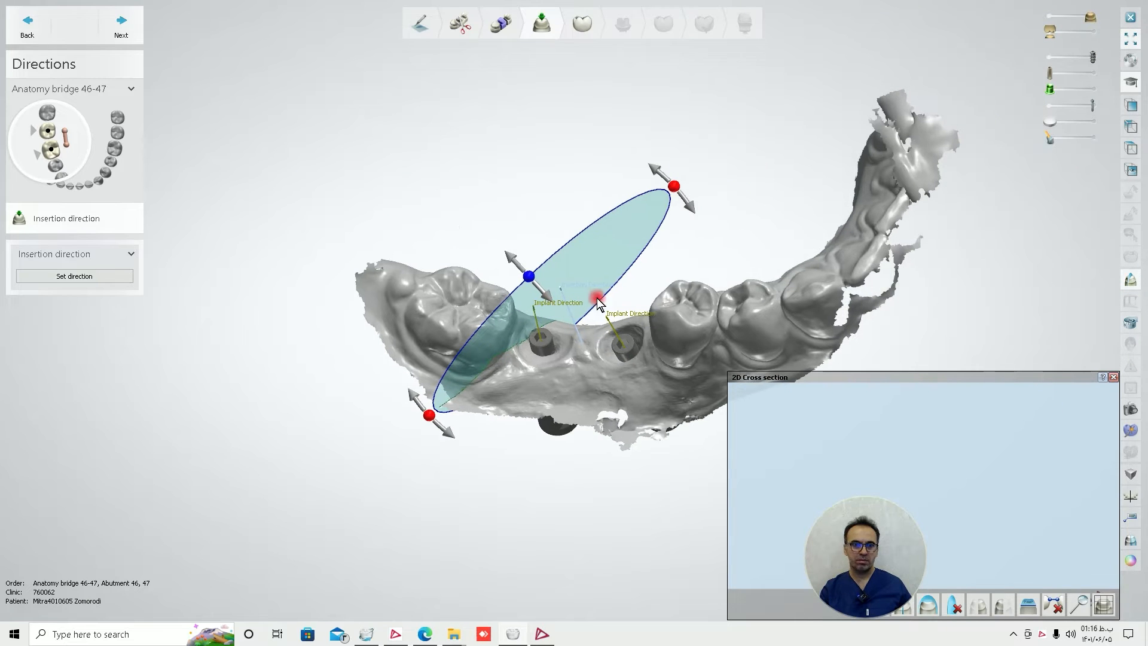
pyautogui.click(1136, 281)
# Step: Set the 46-47 bridge's insertion direction from an occlusal view looking down onto both implants
pyautogui.moveTo(638, 400); pyautogui.dragTo(618, 396, button='right')
pyautogui.scroll(5, 606, 328)
pyautogui.moveTo(607, 328); pyautogui.dragTo(572, 471, button='right')
pyautogui.click(108, 276)
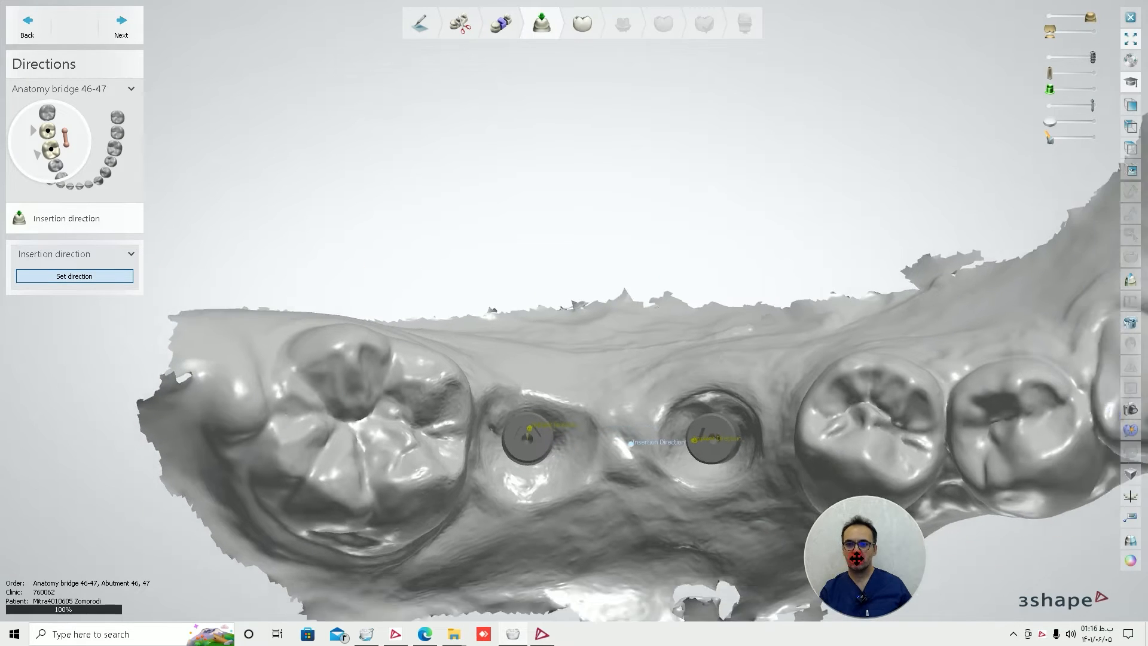
# Step: Transform crowns 46 and 47 together, shifting and tilting the pair to fit between the neighbouring teeth and the gum
pyautogui.moveTo(859, 555); pyautogui.dragTo(1057, 532)
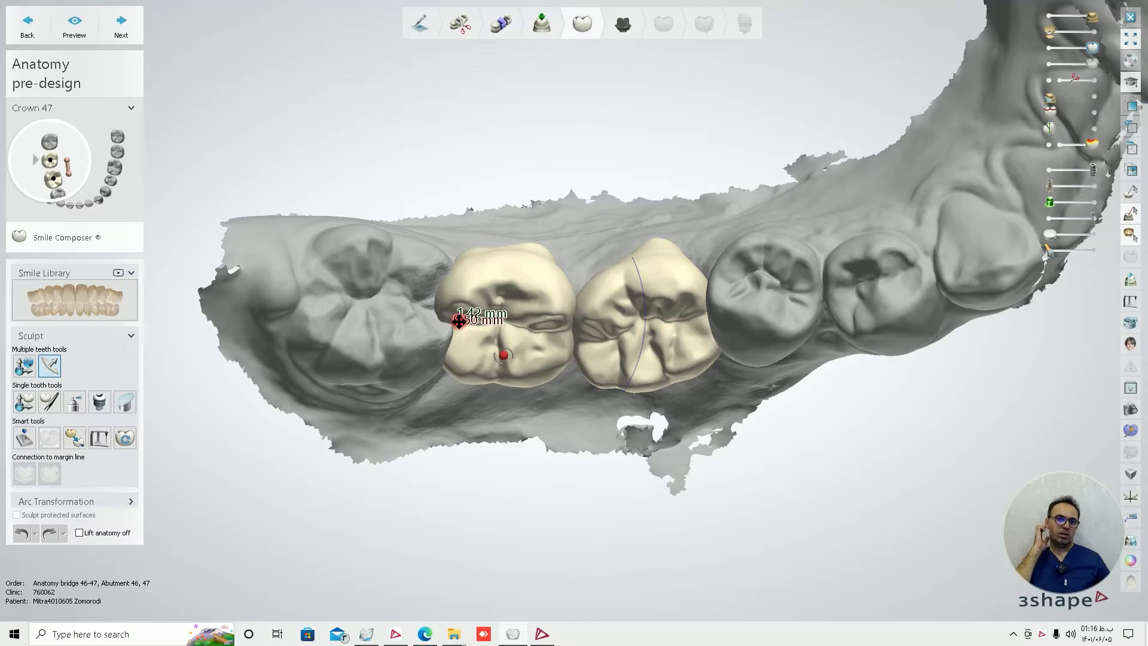
pyautogui.moveTo(468, 315); pyautogui.dragTo(509, 306, button='right')
pyautogui.scroll(2, 509, 306)
pyautogui.scroll(2, 520, 305)
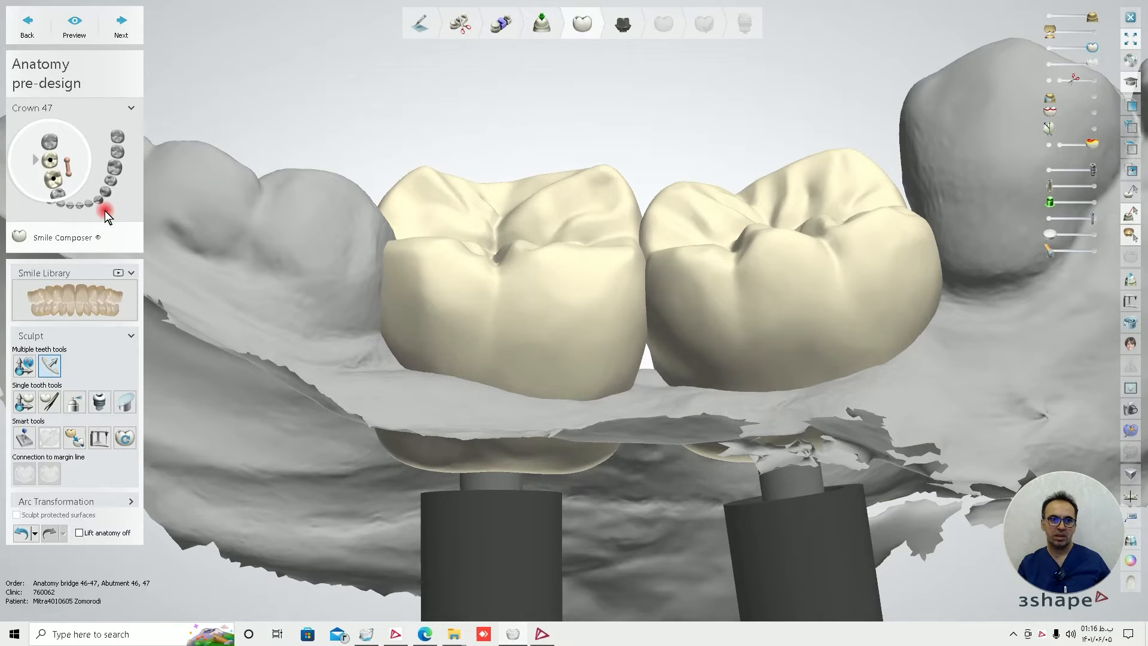
pyautogui.click(24, 365)
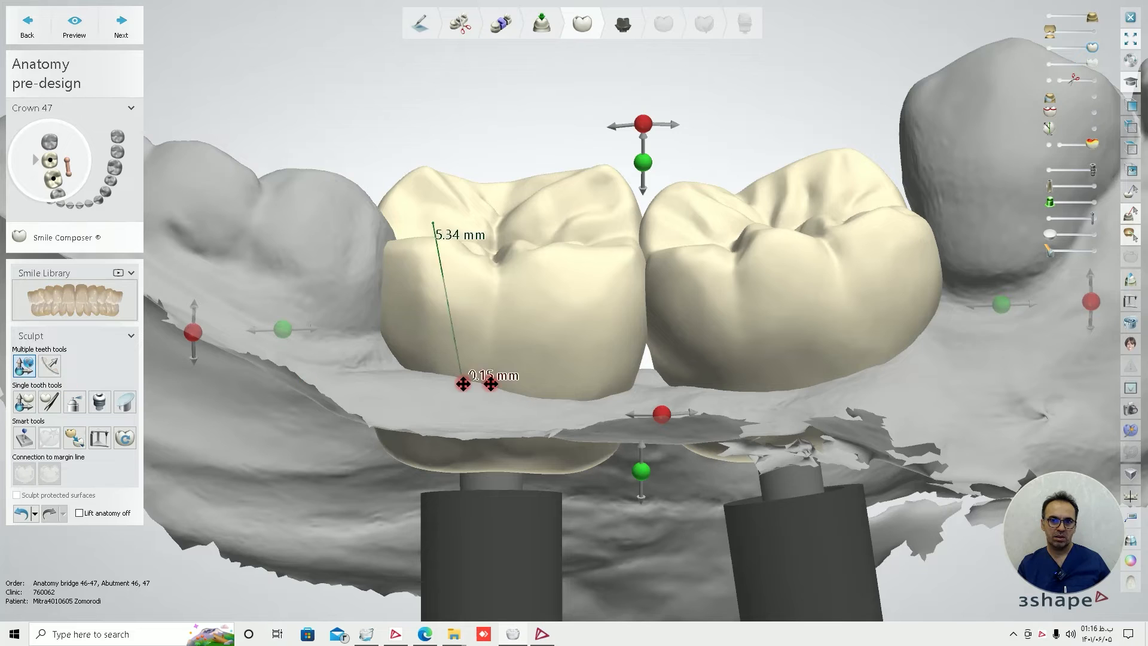
pyautogui.scroll(-3, 720, 361)
pyautogui.moveTo(798, 335); pyautogui.dragTo(797, 310)
pyautogui.click(1049, 81)
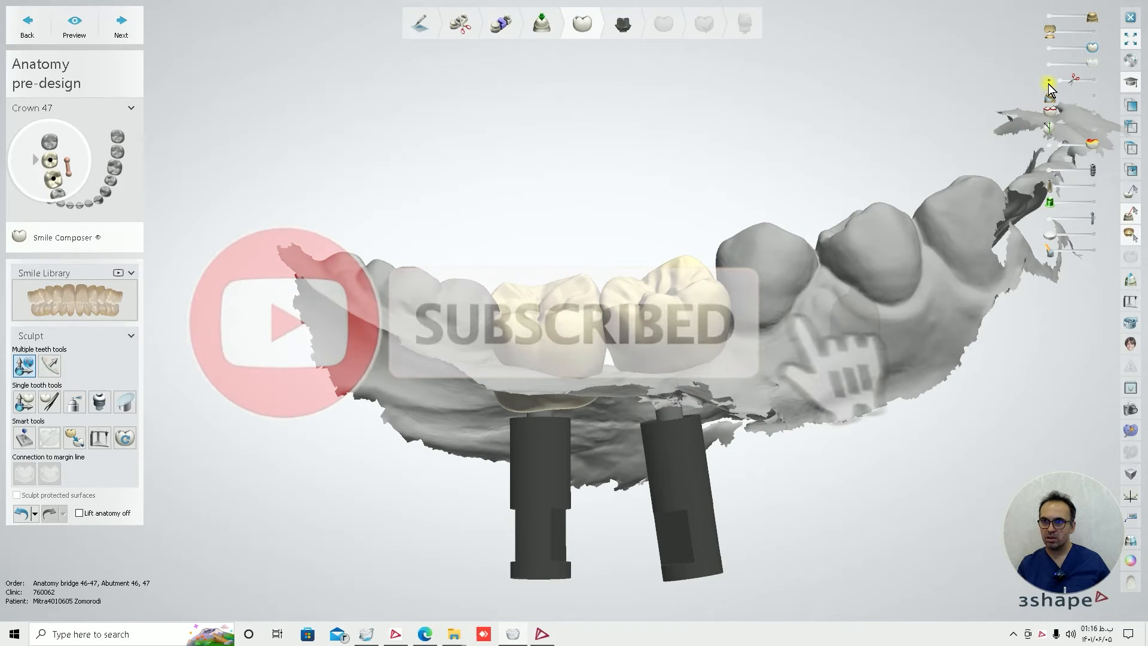
pyautogui.moveTo(627, 335)
pyautogui.mouseDown(button='right')
pyautogui.moveTo(623, 356)
pyautogui.moveTo(622, 320)
pyautogui.mouseUp(button='right')
pyautogui.moveTo(413, 363); pyautogui.dragTo(414, 360)
pyautogui.moveTo(563, 308); pyautogui.dragTo(568, 294)
# Step: Show the antagonist scan, adjust the buccolingual position and tilt of both crowns against it, and hide the antagonist again
pyautogui.moveTo(1045, 28); pyautogui.dragTo(1096, 34)
pyautogui.moveTo(715, 243); pyautogui.dragTo(658, 259, button='right')
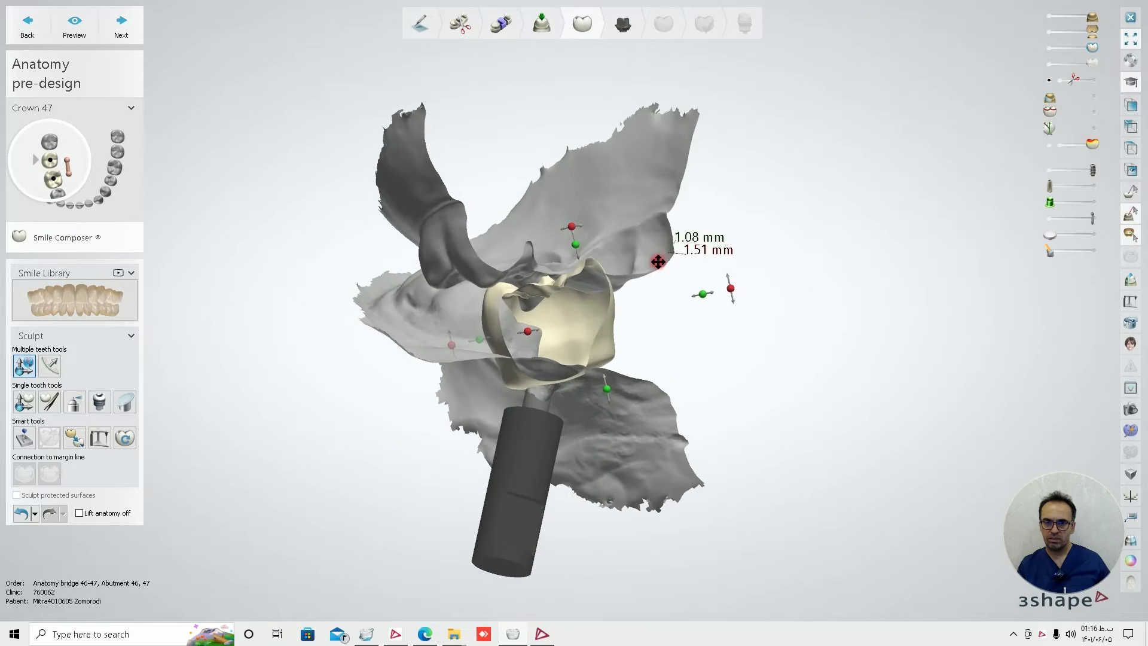
pyautogui.scroll(5, 597, 308)
pyautogui.moveTo(597, 307); pyautogui.dragTo(525, 334, button='right')
pyautogui.moveTo(474, 199); pyautogui.dragTo(499, 200)
pyautogui.moveTo(519, 387); pyautogui.dragTo(510, 390)
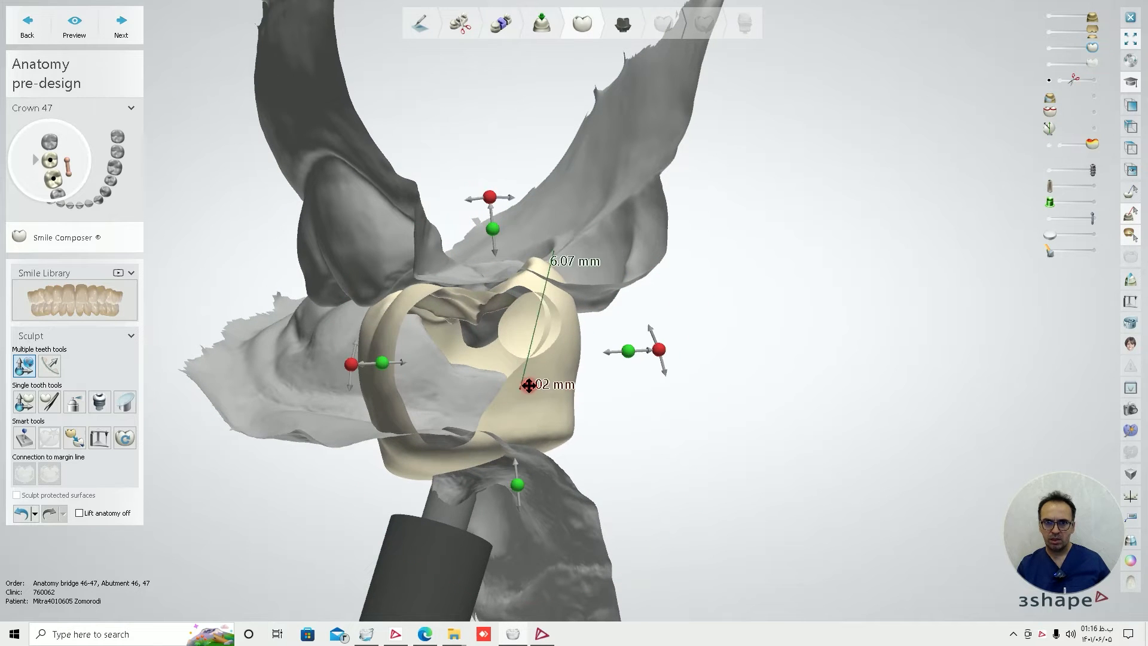
pyautogui.moveTo(529, 386); pyautogui.dragTo(533, 396, button='right')
pyautogui.moveTo(497, 210); pyautogui.dragTo(512, 216)
pyautogui.click(1049, 36)
# Step: Realign crowns 46 and 47 as a pair with the arch of the adjacent teeth, judged from the occlusal side
pyautogui.moveTo(843, 208); pyautogui.dragTo(725, 423, button='right')
pyautogui.scroll(-5, 784, 307)
pyautogui.scroll(5, 733, 358)
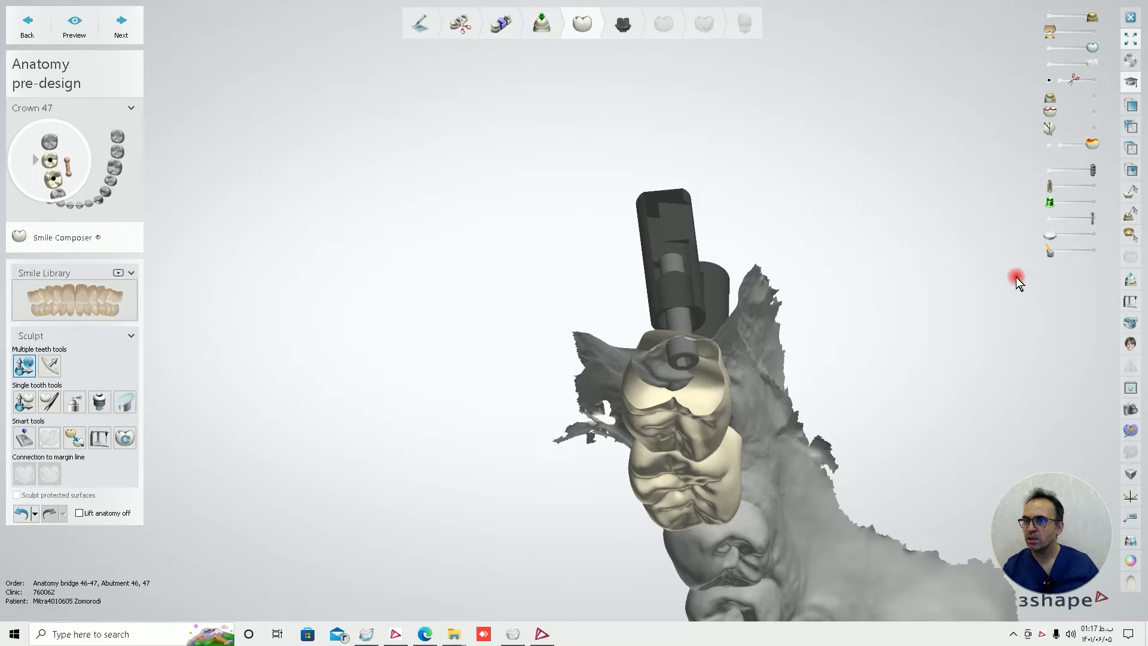
pyautogui.moveTo(1017, 278); pyautogui.dragTo(1039, 202, button='right')
pyautogui.moveTo(815, 329); pyautogui.dragTo(868, 267, button='right')
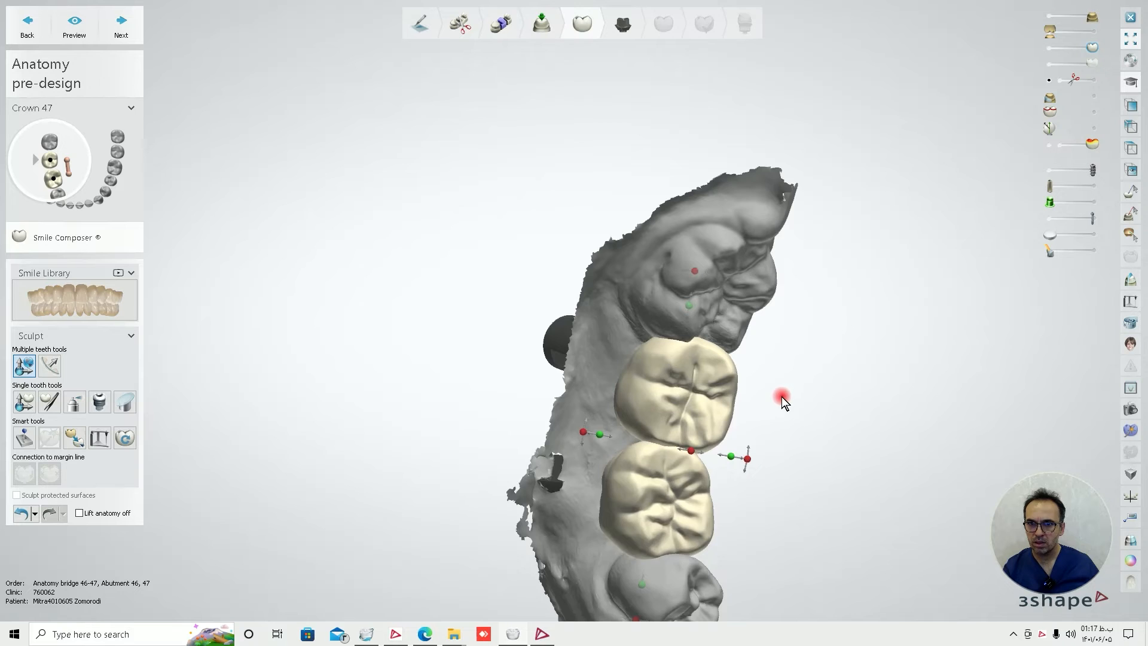
pyautogui.scroll(5, 781, 397)
pyautogui.moveTo(629, 235); pyautogui.dragTo(612, 260)
# Step: Fine-tune the position and inclination of the crown pair relative to the implants and the premolar from the buccal side
pyautogui.moveTo(831, 406); pyautogui.dragTo(820, 153, button='middle')
pyautogui.moveTo(795, 445); pyautogui.dragTo(801, 415, button='right')
pyautogui.moveTo(542, 429); pyautogui.dragTo(542, 415)
pyautogui.moveTo(543, 415); pyautogui.dragTo(637, 470, button='right')
pyautogui.moveTo(636, 470); pyautogui.dragTo(664, 466)
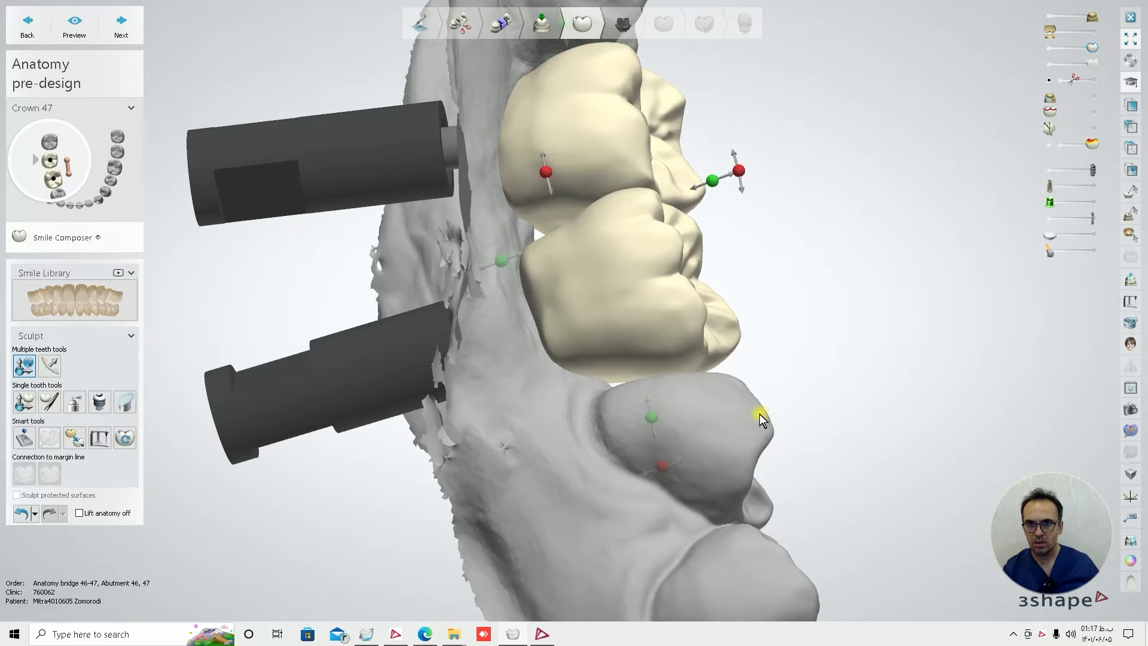
pyautogui.moveTo(759, 414); pyautogui.dragTo(765, 446, button='right')
pyautogui.moveTo(657, 448); pyautogui.dragTo(658, 449)
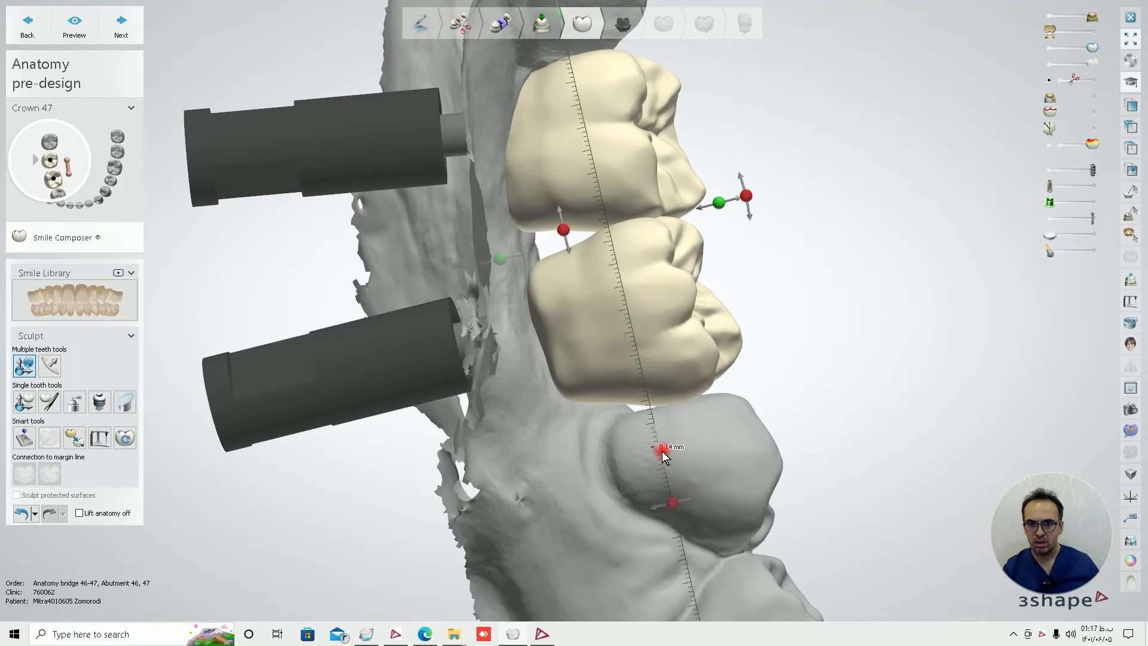
# Step: Display the red contact outlines on both crowns and nudge the pair sideways to adjust the contact areas
pyautogui.moveTo(756, 438); pyautogui.dragTo(649, 467, button='right')
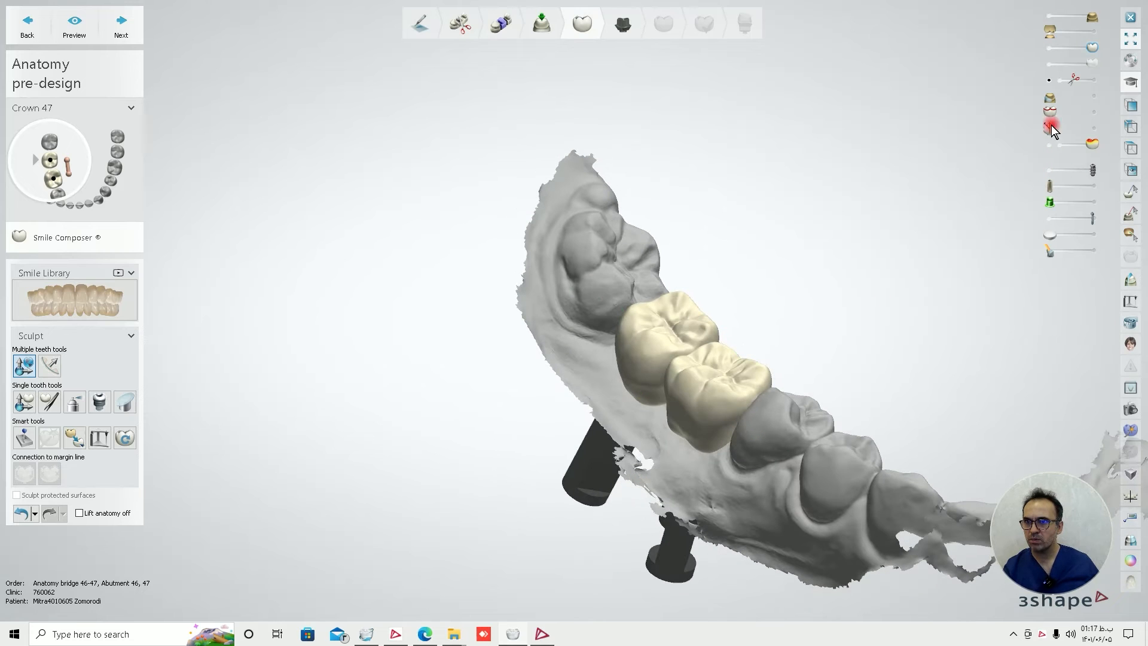
pyautogui.moveTo(788, 281); pyautogui.dragTo(697, 387, button='right')
pyautogui.scroll(5, 717, 317)
pyautogui.moveTo(751, 256); pyautogui.dragTo(743, 257)
pyautogui.moveTo(849, 263); pyautogui.dragTo(819, 288, button='right')
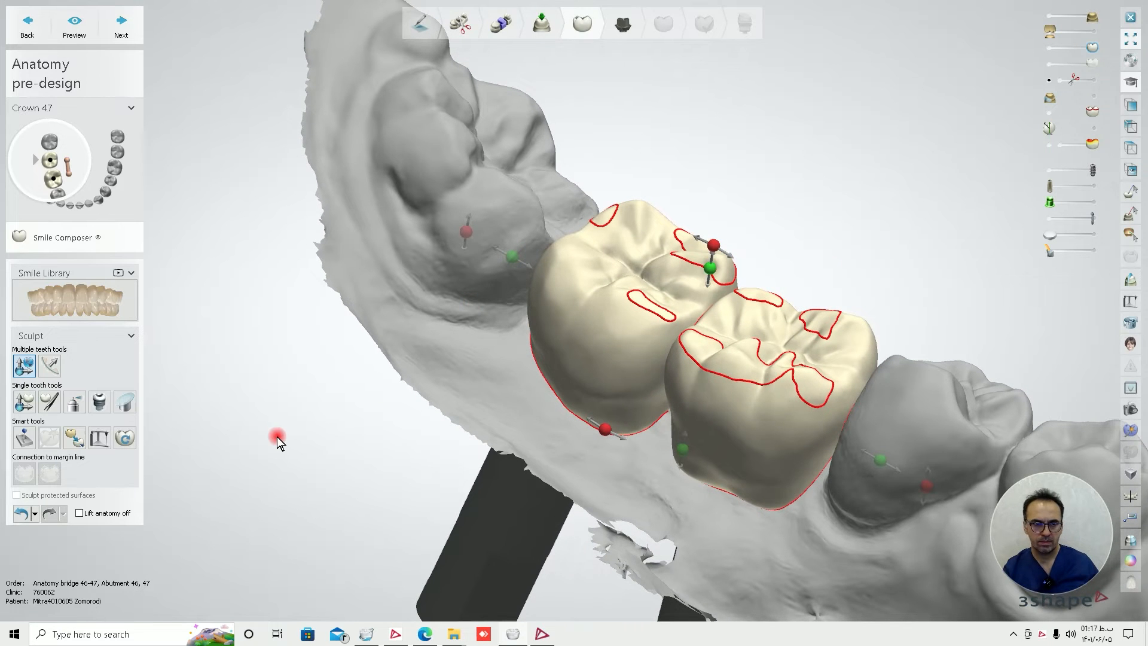
# Step: Reduce the occlusal height of crowns 46 and 47 together to lessen the overlap with the antagonist
pyautogui.click(25, 446)
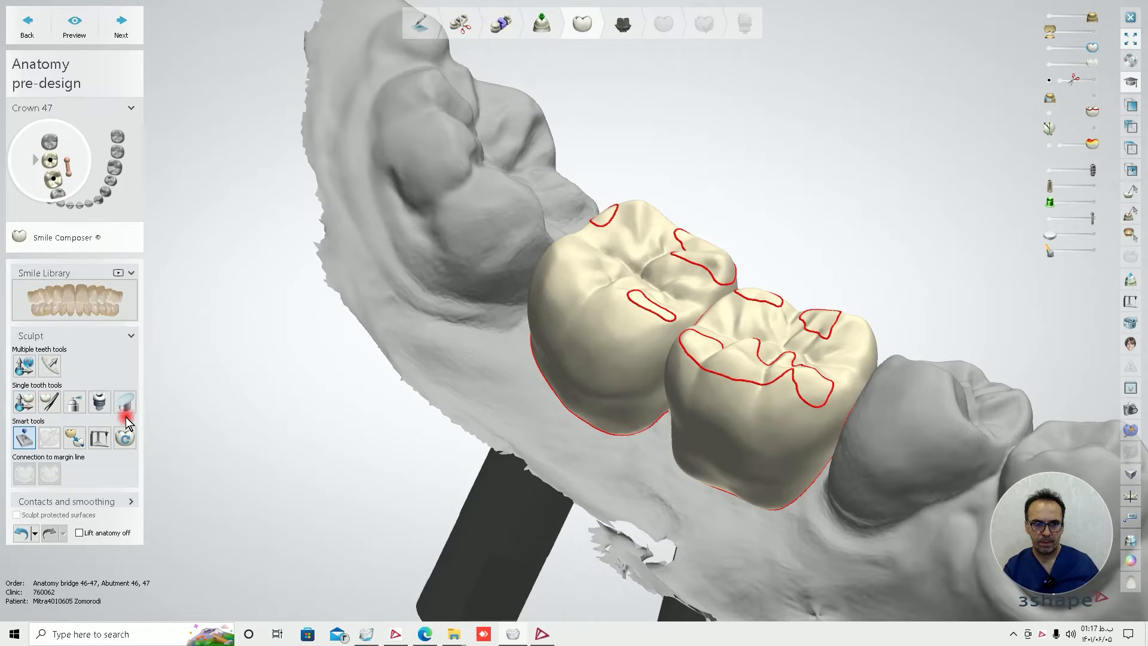
pyautogui.moveTo(310, 431); pyautogui.dragTo(755, 240, button='right')
pyautogui.scroll(3, 715, 303)
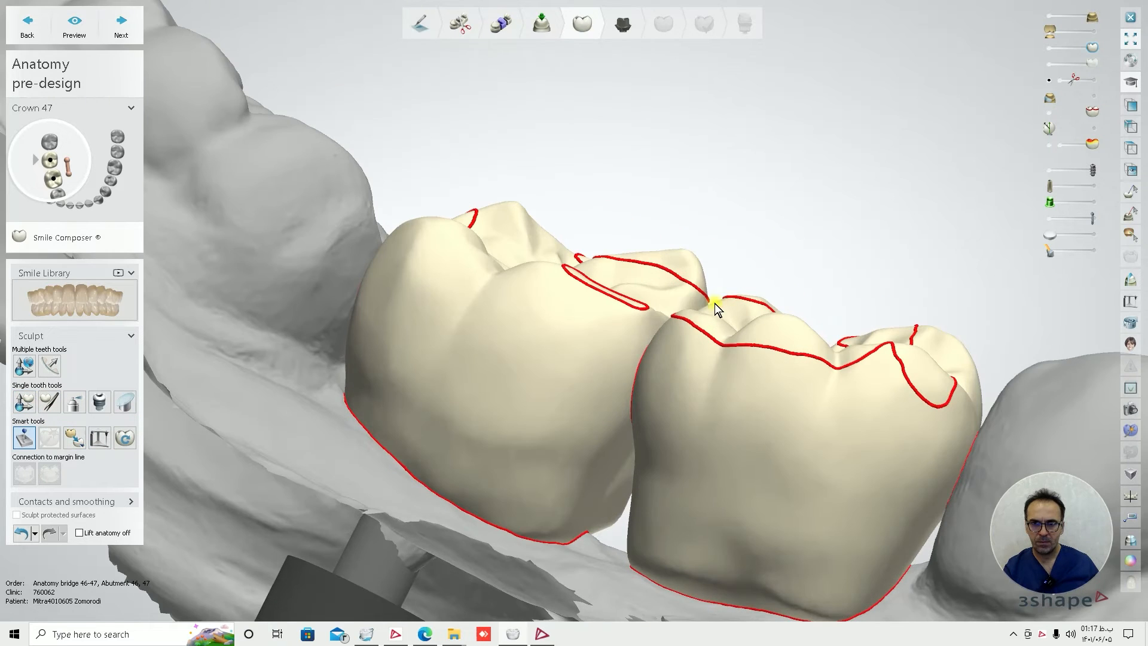
pyautogui.click(21, 373)
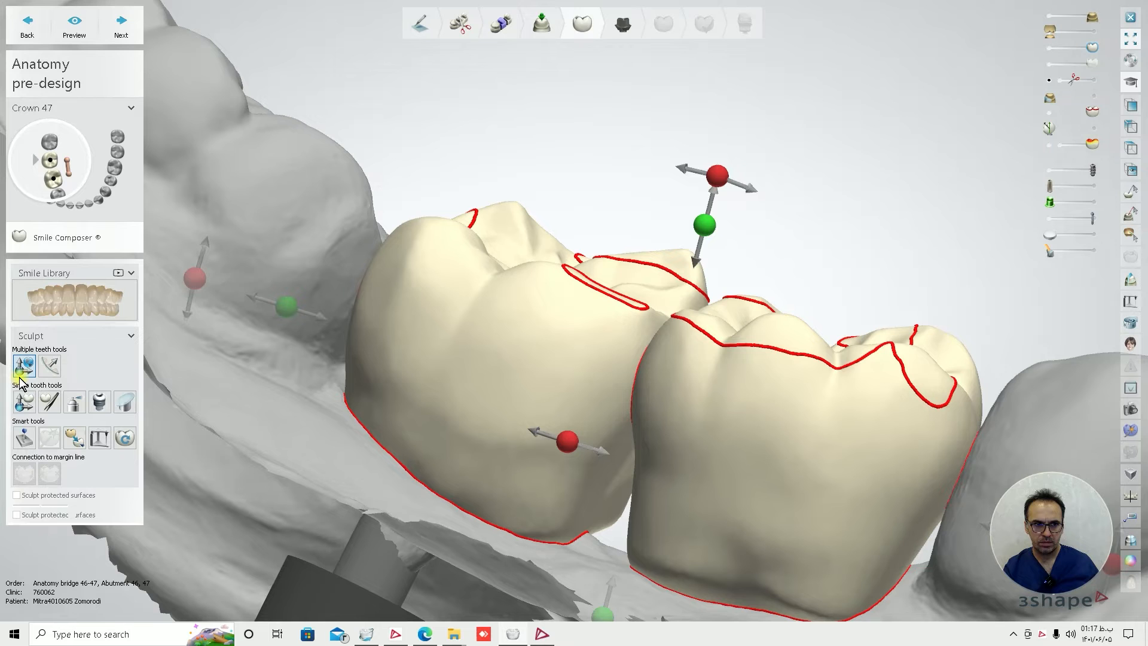
pyautogui.moveTo(703, 225); pyautogui.dragTo(699, 237)
pyautogui.moveTo(815, 286); pyautogui.dragTo(788, 346, button='right')
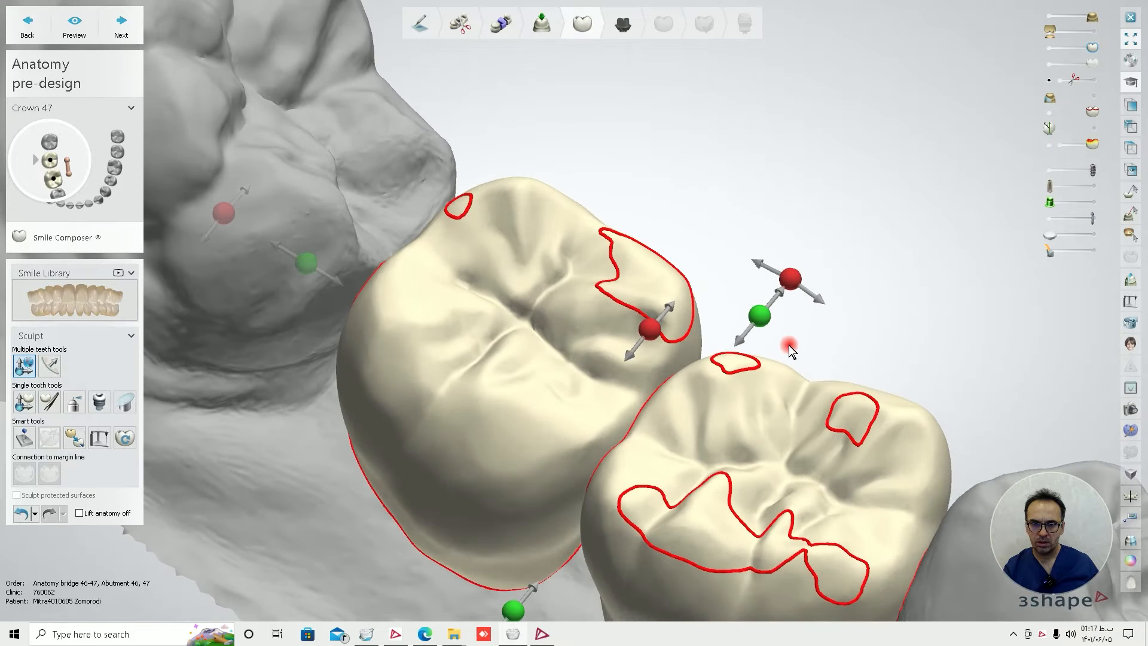
# Step: Morph the occlusal surface of crown 46 individually at the outlined contact areas
pyautogui.click(49, 406)
pyautogui.click(733, 428)
pyautogui.moveTo(732, 428)
pyautogui.mouseDown(button='right')
pyautogui.moveTo(755, 474)
pyautogui.moveTo(827, 326)
pyautogui.moveTo(693, 371)
pyautogui.mouseUp(button='right')
pyautogui.moveTo(681, 371); pyautogui.dragTo(633, 387)
pyautogui.moveTo(859, 346)
pyautogui.mouseDown()
pyautogui.moveTo(833, 328)
pyautogui.moveTo(836, 310)
pyautogui.mouseUp()
pyautogui.moveTo(836, 311); pyautogui.dragTo(853, 441, button='right')
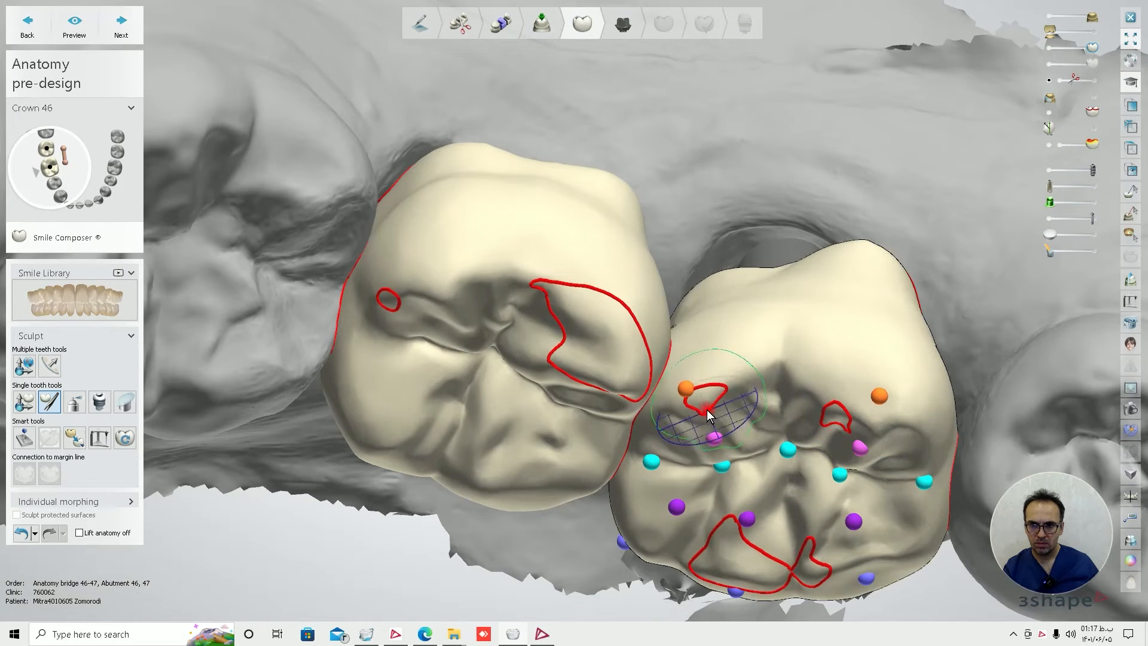
# Step: Morph the outlined lingual cusp area of crown 47 and refine the lingual cusps of crown 46
pyautogui.moveTo(612, 398); pyautogui.dragTo(583, 445, button='right')
pyautogui.moveTo(483, 430)
pyautogui.mouseDown()
pyautogui.moveTo(514, 441)
pyautogui.moveTo(454, 380)
pyautogui.mouseUp()
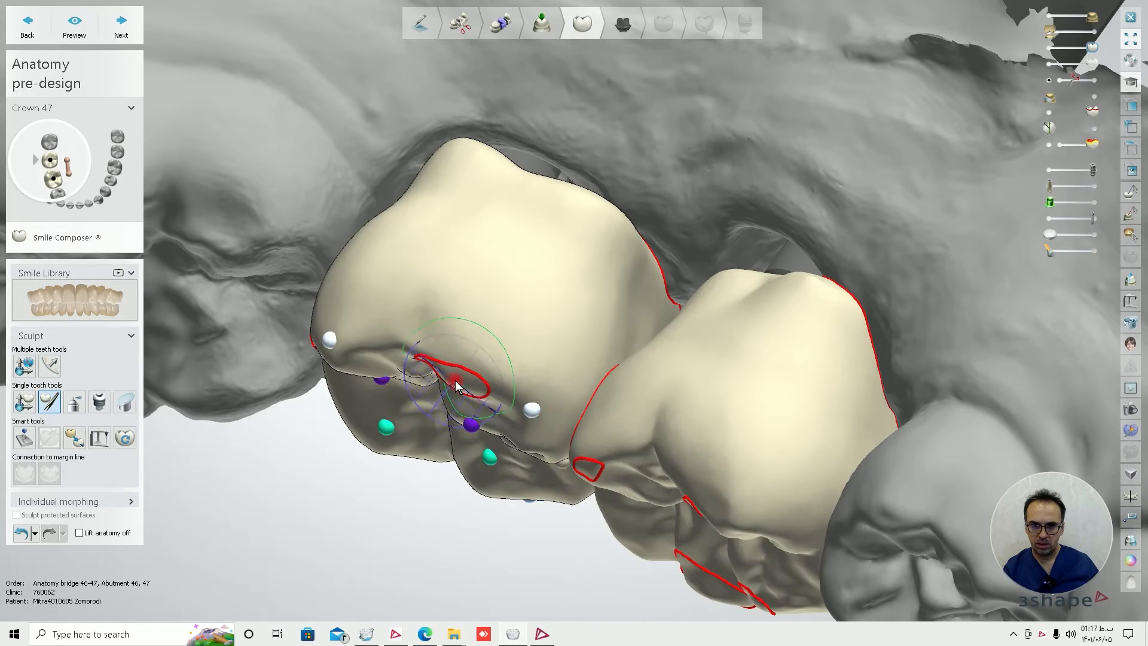
pyautogui.moveTo(620, 425)
pyautogui.mouseDown(button='right')
pyautogui.moveTo(665, 328)
pyautogui.moveTo(791, 264)
pyautogui.moveTo(859, 336)
pyautogui.moveTo(801, 388)
pyautogui.mouseUp(button='right')
pyautogui.scroll(3, 801, 389)
pyautogui.moveTo(801, 388)
pyautogui.mouseDown()
pyautogui.moveTo(777, 369)
pyautogui.moveTo(870, 361)
pyautogui.moveTo(788, 382)
pyautogui.moveTo(808, 368)
pyautogui.mouseUp()
pyautogui.moveTo(808, 367)
pyautogui.mouseDown(button='right')
pyautogui.moveTo(818, 433)
pyautogui.moveTo(773, 379)
pyautogui.mouseUp(button='right')
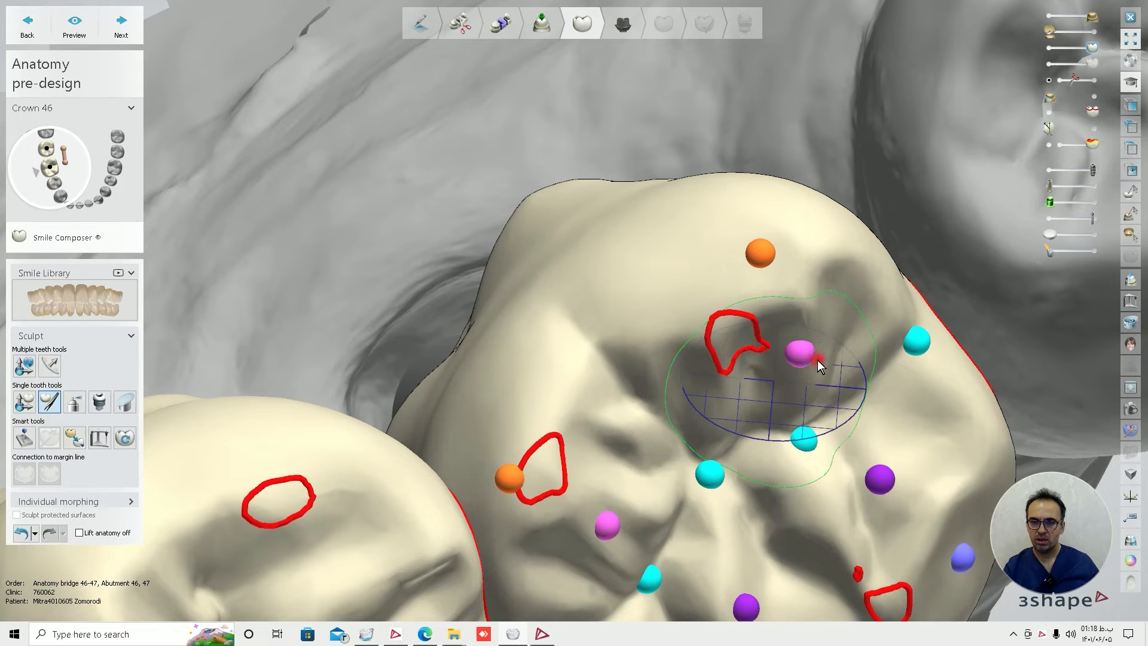
# Step: Switch to individual transformation and rotate crown 46 in the occlusal view
pyautogui.scroll(-10, 583, 437)
pyautogui.moveTo(583, 438); pyautogui.dragTo(542, 402, button='right')
pyautogui.scroll(4, 724, 379)
pyautogui.moveTo(724, 383); pyautogui.dragTo(578, 379, button='right')
pyautogui.click(21, 409)
pyautogui.moveTo(565, 442); pyautogui.dragTo(718, 412, button='right')
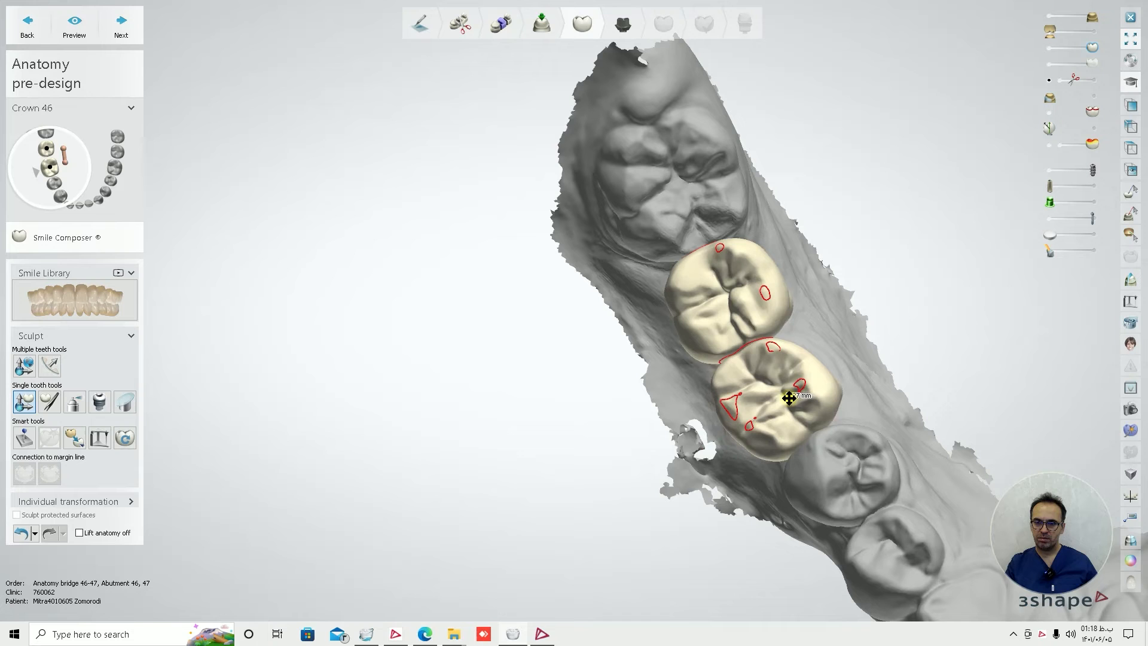
pyautogui.moveTo(720, 360); pyautogui.dragTo(724, 320)
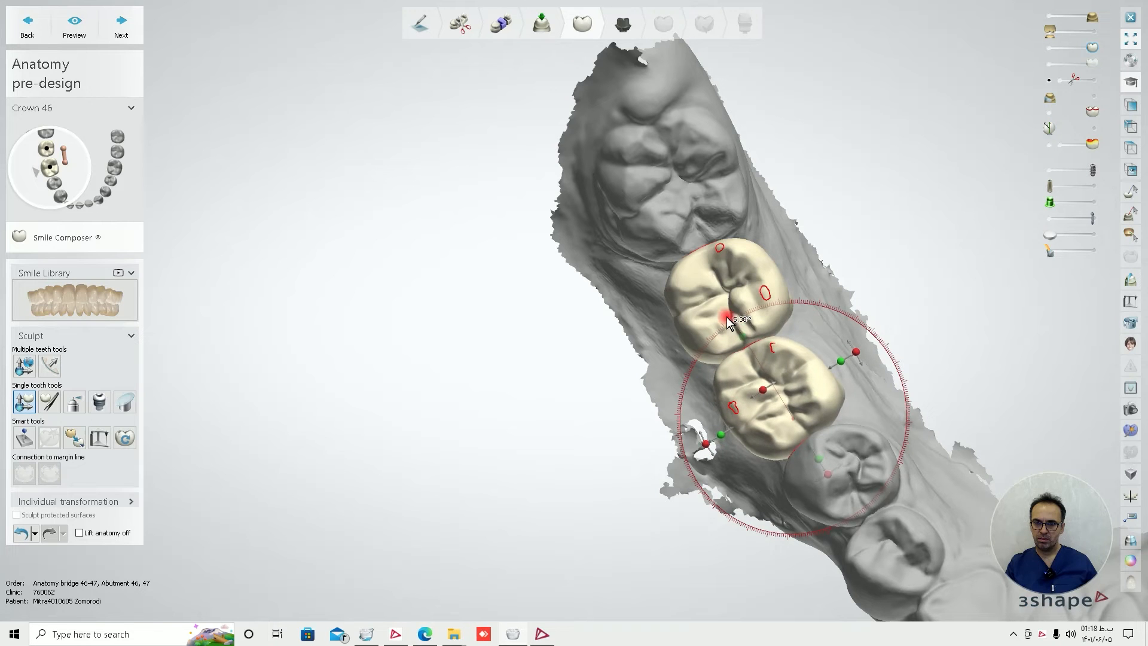
# Step: Fine-tune the placement of crown 47 individually from the occlusal side, beside crown 46 and the rear molar
pyautogui.click(724, 320)
pyautogui.moveTo(646, 335); pyautogui.dragTo(650, 344)
pyautogui.moveTo(762, 305); pyautogui.dragTo(756, 313)
pyautogui.moveTo(782, 366); pyautogui.dragTo(776, 283, button='right')
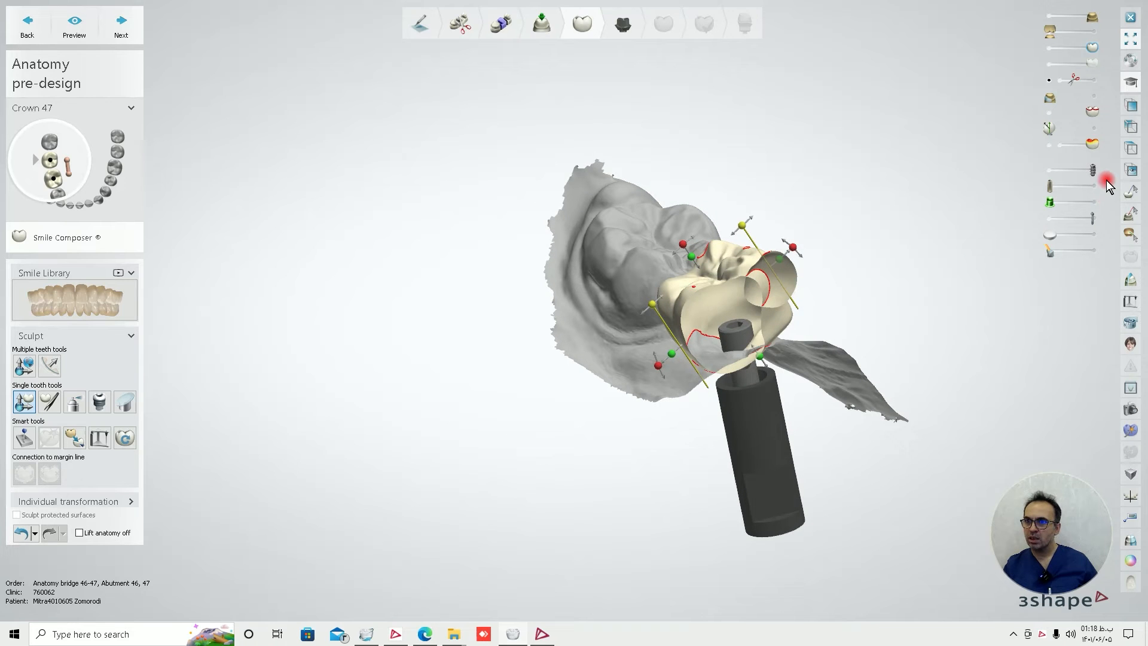
# Step: Bring the hidden jaw scan into view and adjust the tilt of crown 47 against its neighbouring teeth
pyautogui.click(1049, 80)
pyautogui.moveTo(875, 204)
pyautogui.mouseDown(button='right')
pyautogui.moveTo(852, 271)
pyautogui.moveTo(899, 217)
pyautogui.moveTo(873, 197)
pyautogui.mouseUp(button='right')
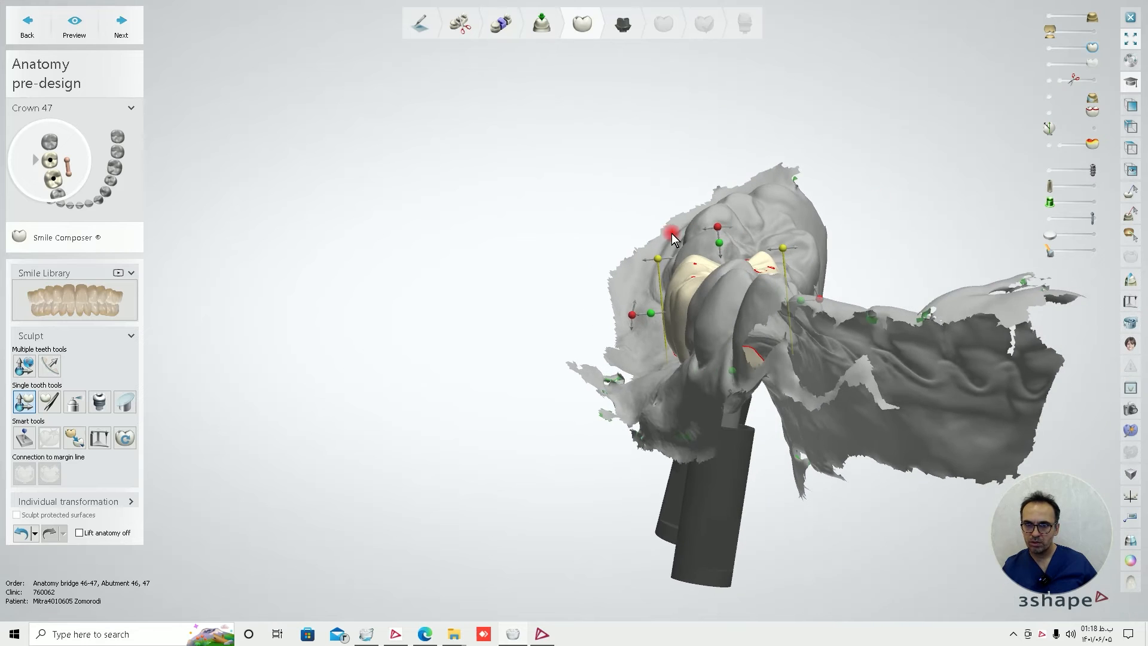
pyautogui.scroll(3, 673, 233)
pyautogui.moveTo(754, 217); pyautogui.dragTo(799, 243)
pyautogui.click(699, 345)
pyautogui.moveTo(799, 295); pyautogui.dragTo(666, 423, button='right')
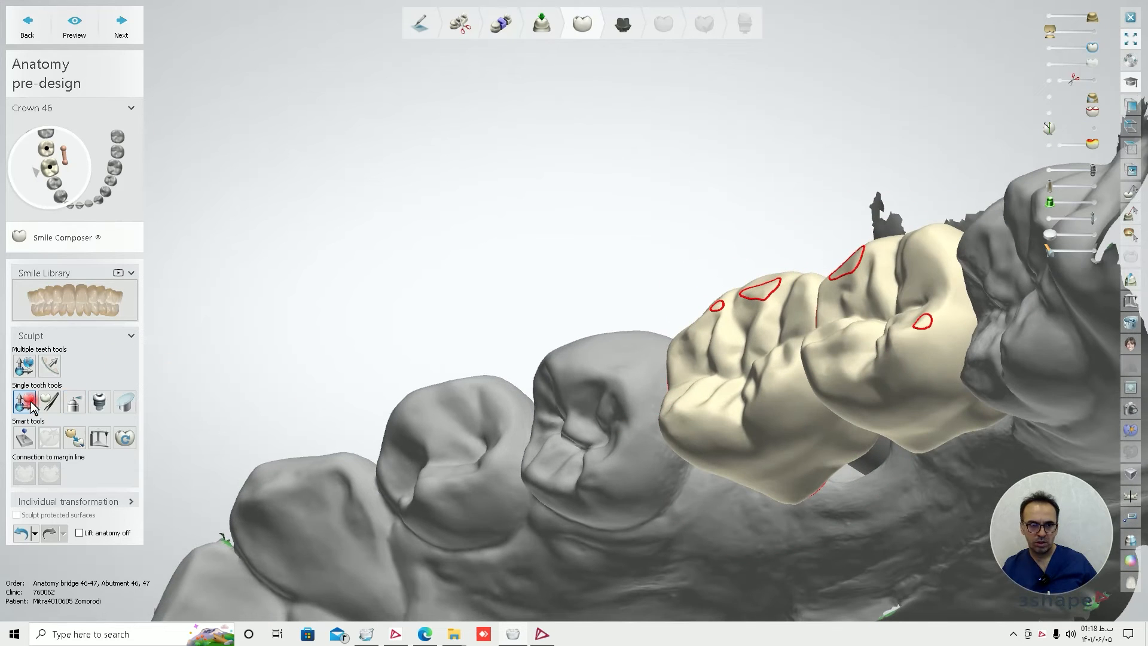
# Step: Morph the distal and buccal cusps of crown 47 and the buccal cusp of crown 46 at the outlined contact spots
pyautogui.moveTo(202, 405); pyautogui.dragTo(858, 385, button='right')
pyautogui.moveTo(671, 367)
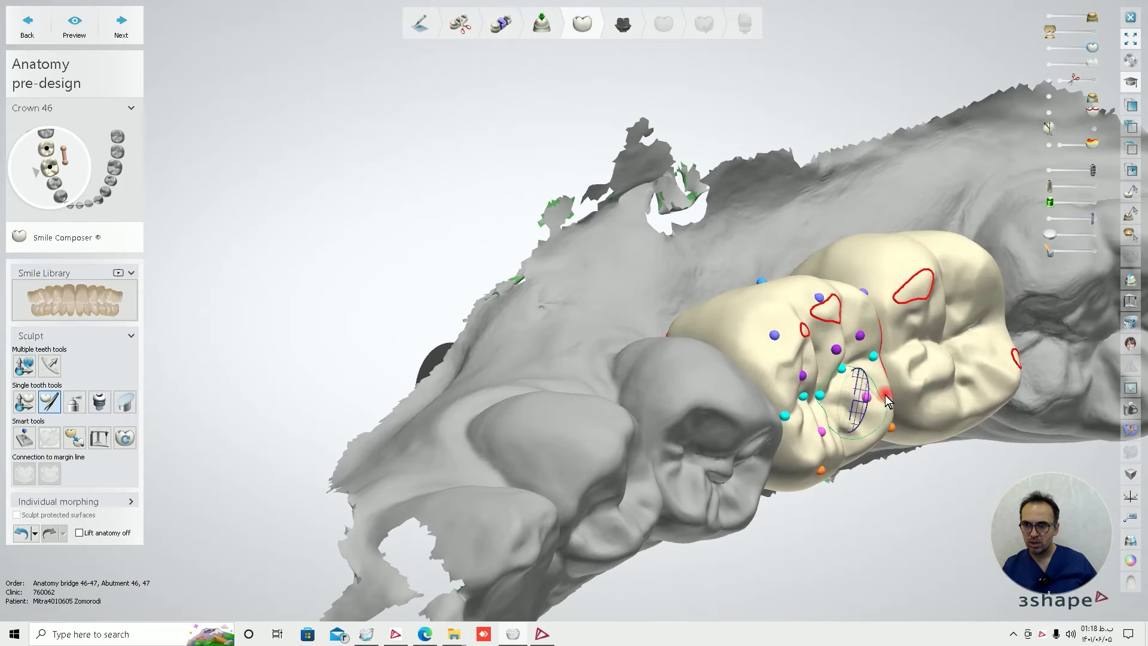
pyautogui.moveTo(1013, 359); pyautogui.dragTo(1002, 367)
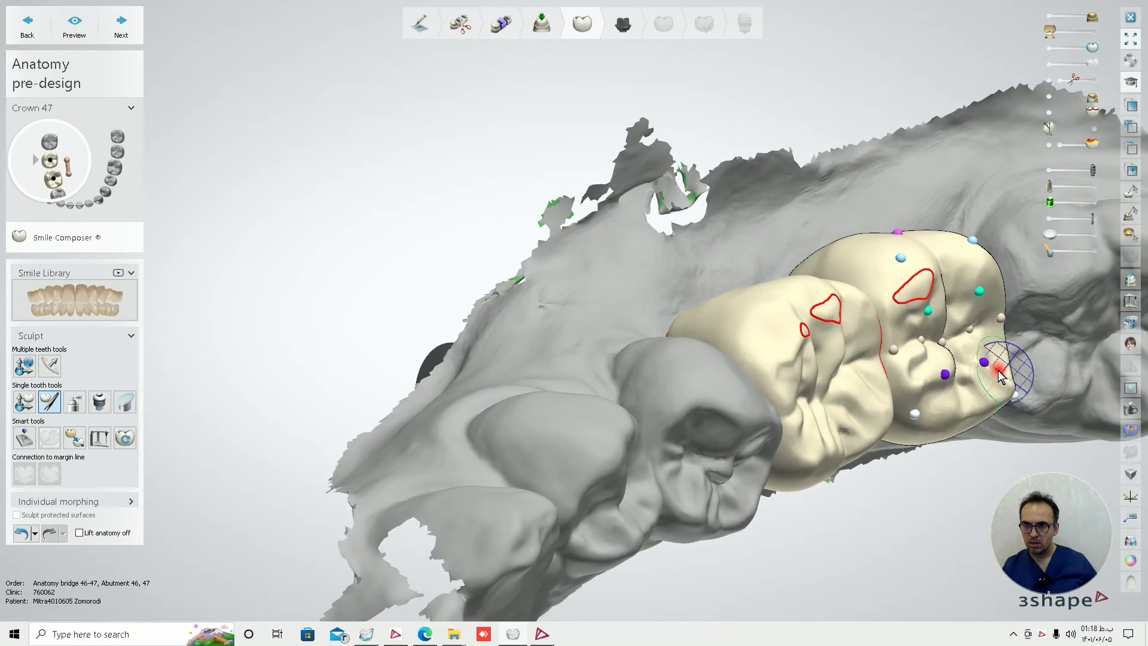
pyautogui.moveTo(999, 371); pyautogui.dragTo(997, 401, button='right')
pyautogui.moveTo(917, 335); pyautogui.dragTo(909, 340)
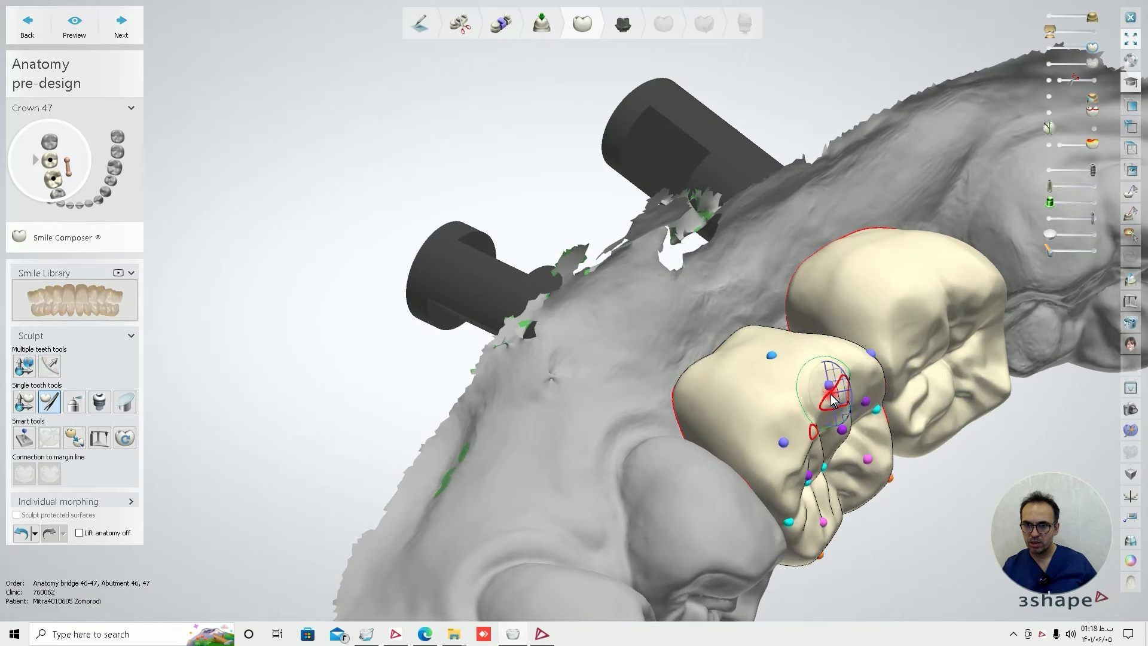
pyautogui.moveTo(831, 394); pyautogui.dragTo(834, 396)
# Step: Show the antagonist jaw and examine the bite of crowns 46 and 47 against the opposing teeth from the buccal side
pyautogui.moveTo(860, 439); pyautogui.dragTo(865, 345, button='right')
pyautogui.click(1092, 42)
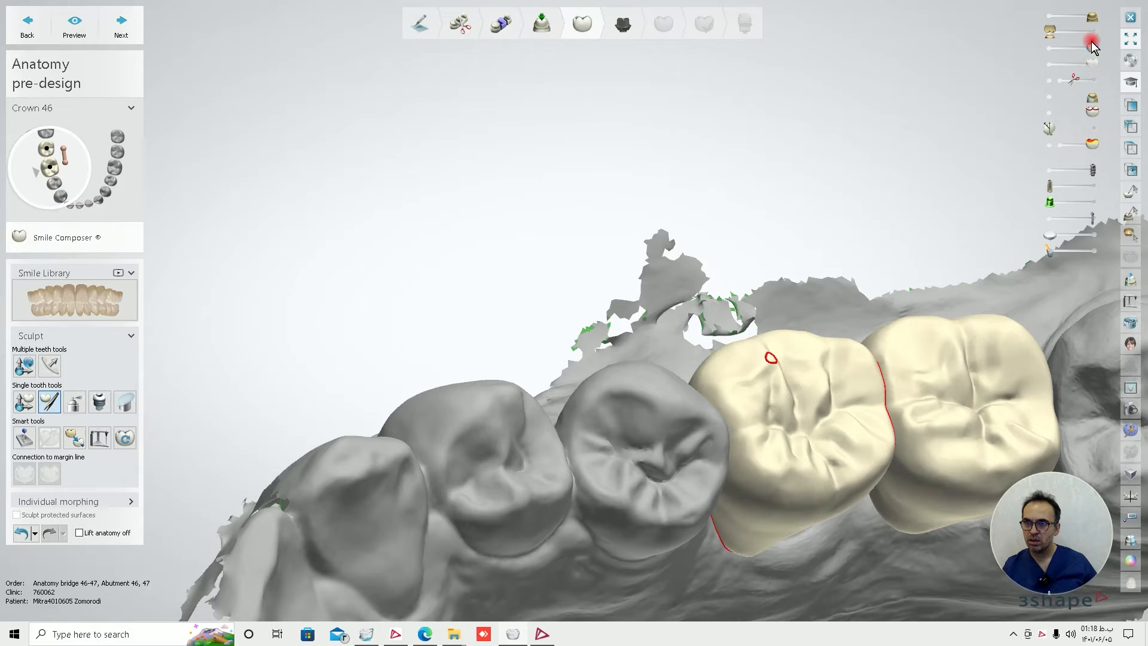
pyautogui.moveTo(1048, 34); pyautogui.dragTo(1087, 34)
pyautogui.scroll(-5, 861, 308)
pyautogui.click(895, 379)
pyautogui.moveTo(896, 379); pyautogui.dragTo(838, 361, button='right')
pyautogui.scroll(5, 820, 368)
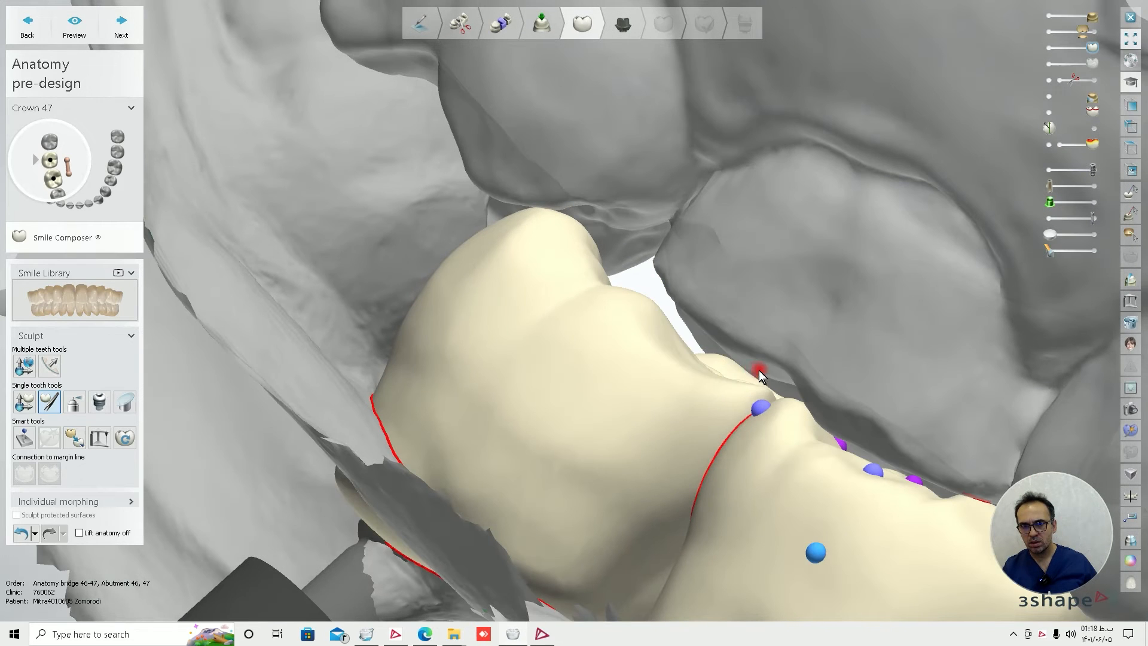
pyautogui.moveTo(573, 329)
pyautogui.mouseDown(button='right')
pyautogui.moveTo(591, 328)
pyautogui.moveTo(652, 181)
pyautogui.moveTo(668, 253)
pyautogui.moveTo(735, 349)
pyautogui.mouseUp(button='right')
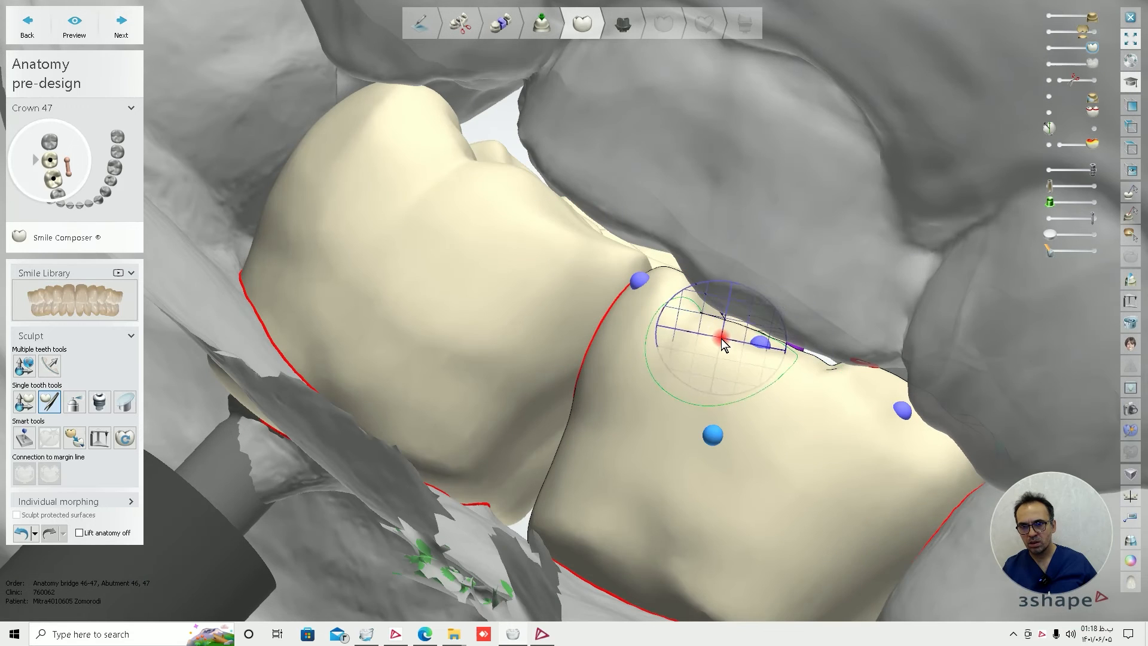
# Step: Morph the distal side of crown 47 next to the rear molar
pyautogui.scroll(-3, 904, 399)
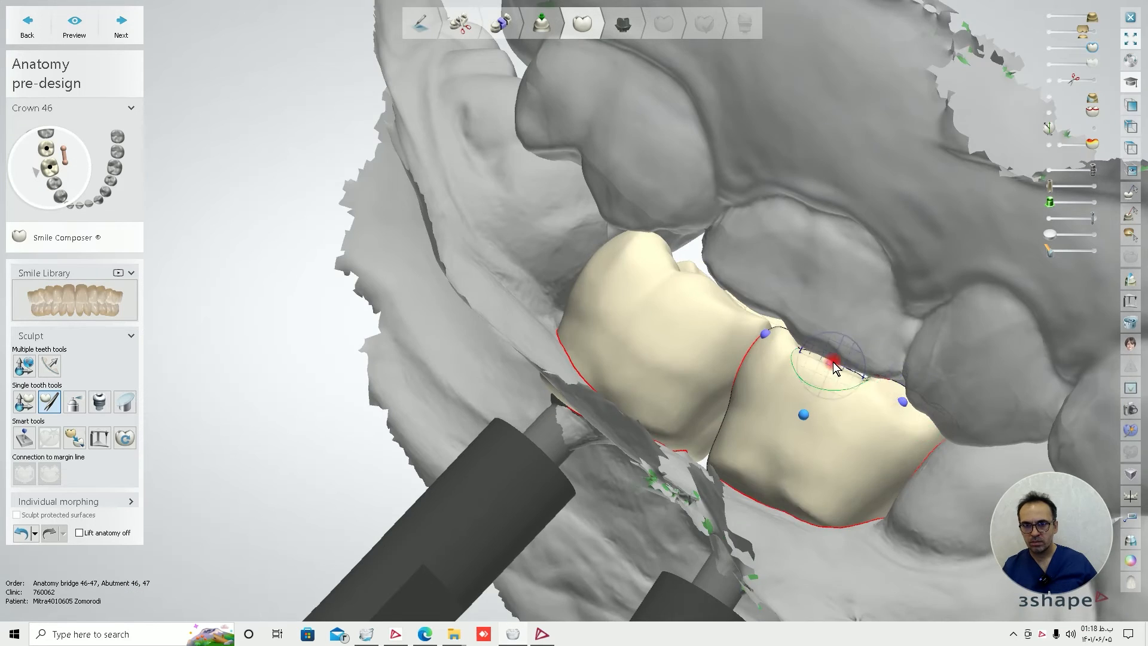
pyautogui.moveTo(833, 362); pyautogui.dragTo(860, 383, button='right')
pyautogui.click(573, 305)
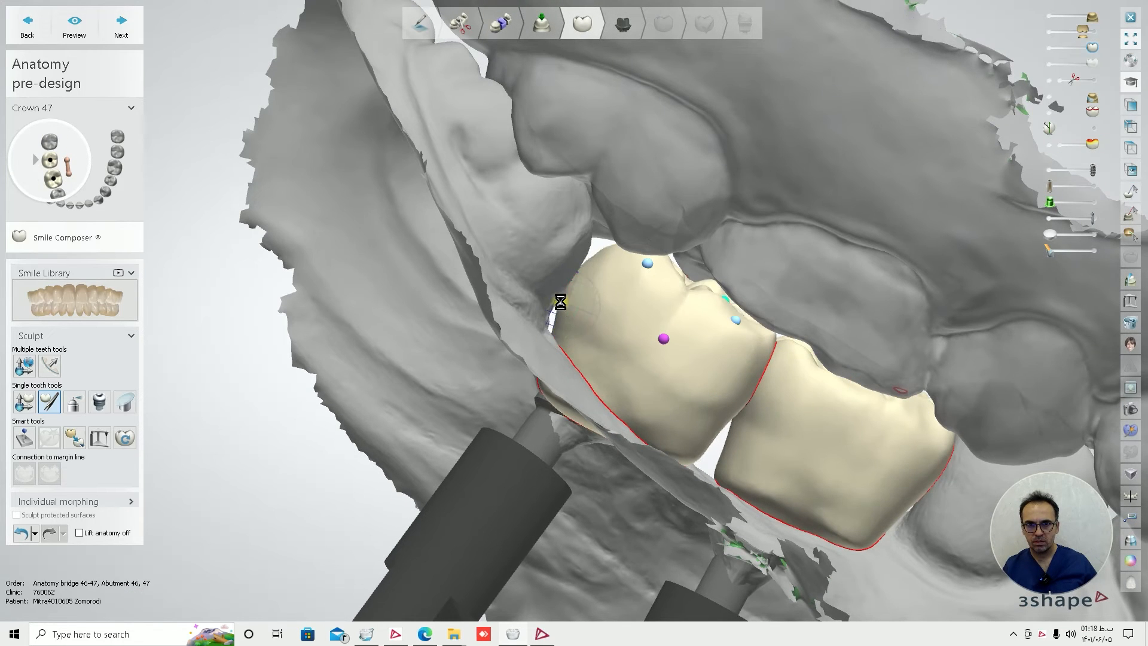
# Step: Stretch the gingival ends of crown 47 and crown 46 individually down toward the gum
pyautogui.scroll(-5, 499, 225)
pyautogui.moveTo(626, 257); pyautogui.dragTo(604, 287, button='right')
pyautogui.click(33, 401)
pyautogui.scroll(4, 515, 331)
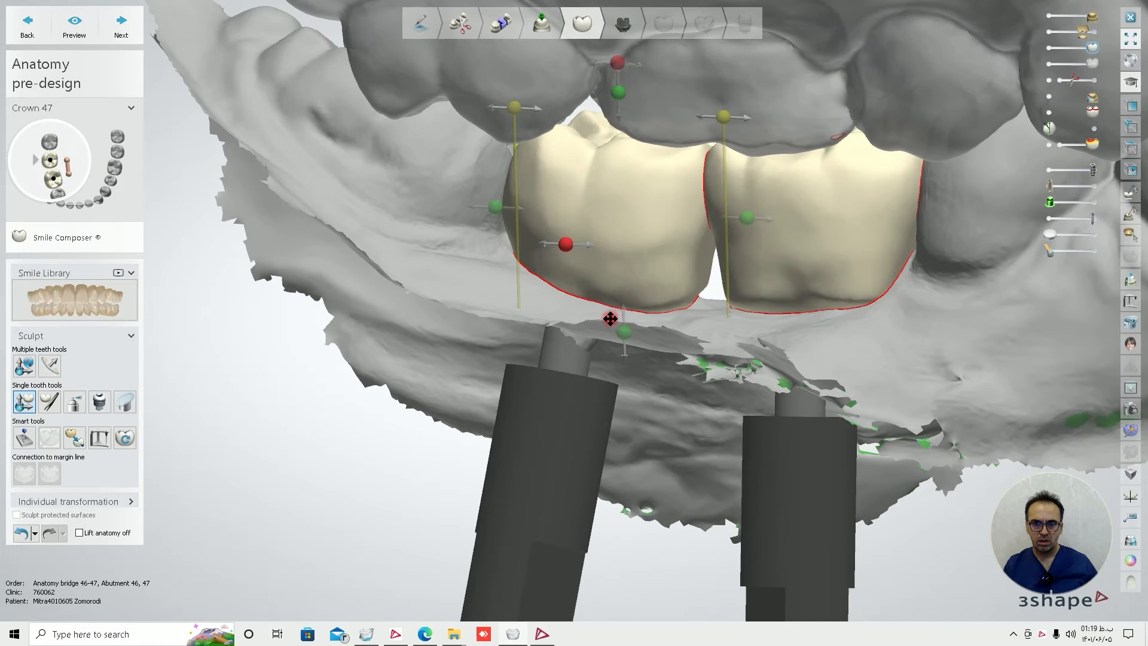
pyautogui.moveTo(621, 332); pyautogui.dragTo(620, 348)
pyautogui.click(861, 259)
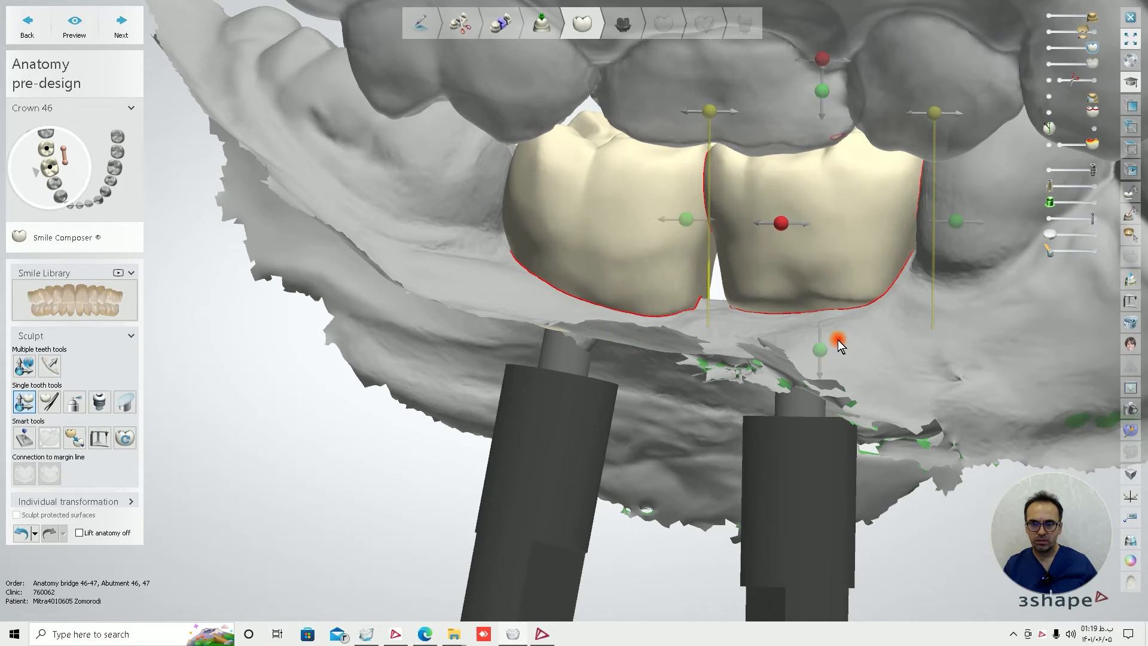
pyautogui.moveTo(822, 349); pyautogui.dragTo(820, 378)
pyautogui.scroll(-4, 849, 347)
pyautogui.moveTo(887, 313); pyautogui.dragTo(849, 120, button='right')
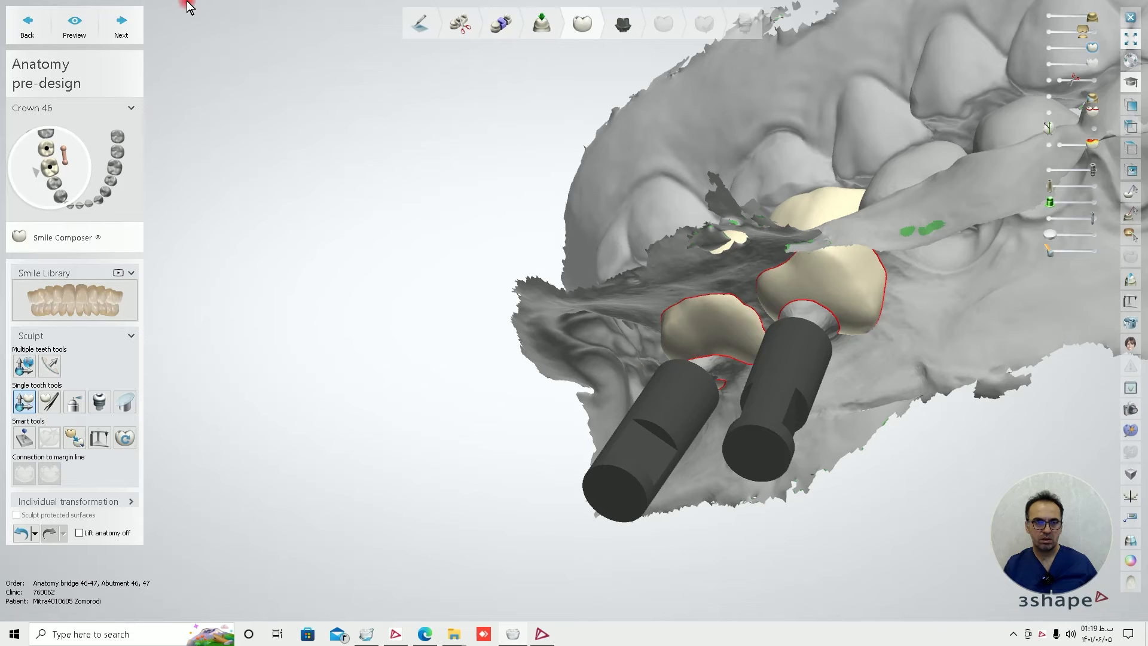
# Step: Advance to the abutment design stage and show the lower jaw scan fully opaque together with the antagonist jaw
pyautogui.click(116, 24)
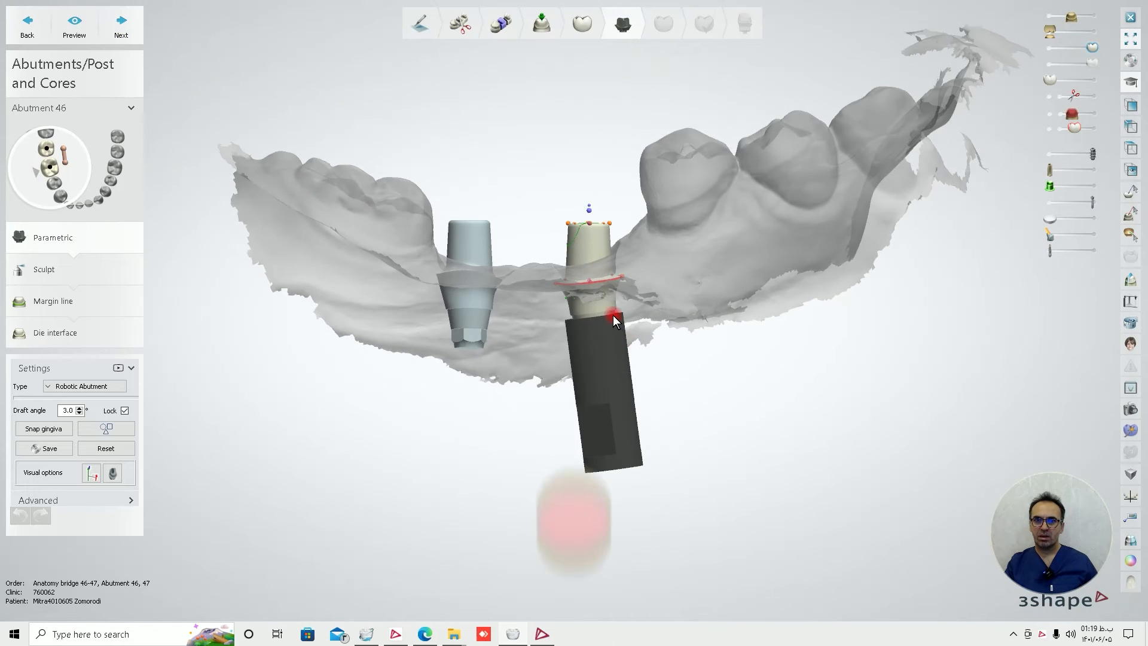
pyautogui.moveTo(434, 192); pyautogui.dragTo(435, 247, button='right')
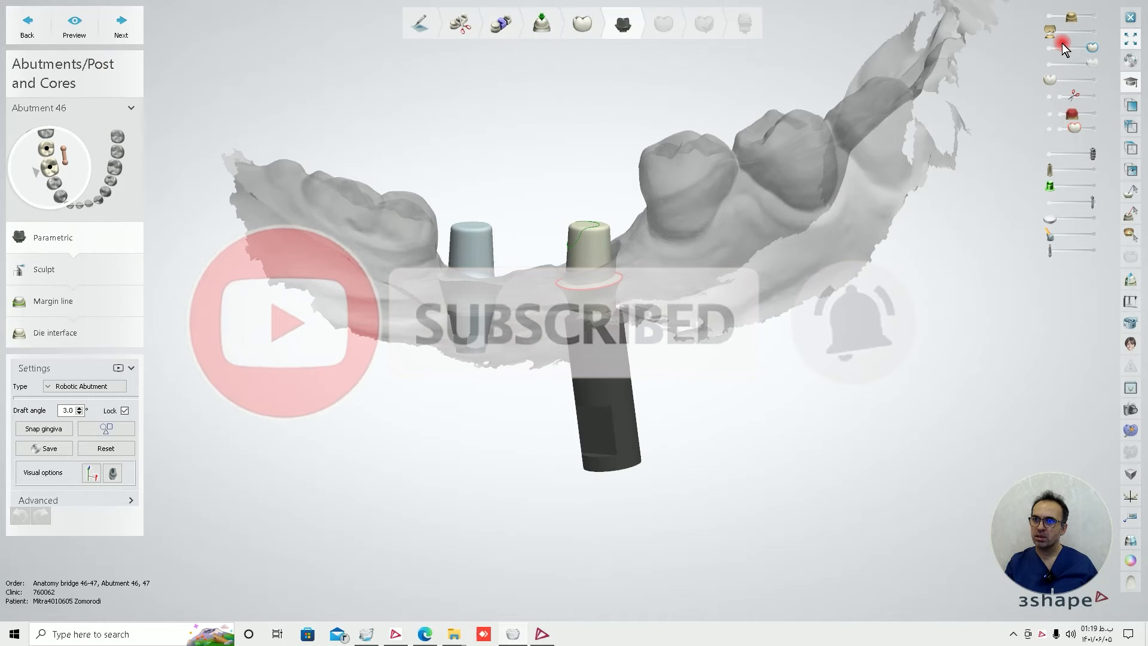
pyautogui.moveTo(1076, 18); pyautogui.dragTo(1092, 17)
pyautogui.moveTo(676, 243); pyautogui.dragTo(604, 207, button='right')
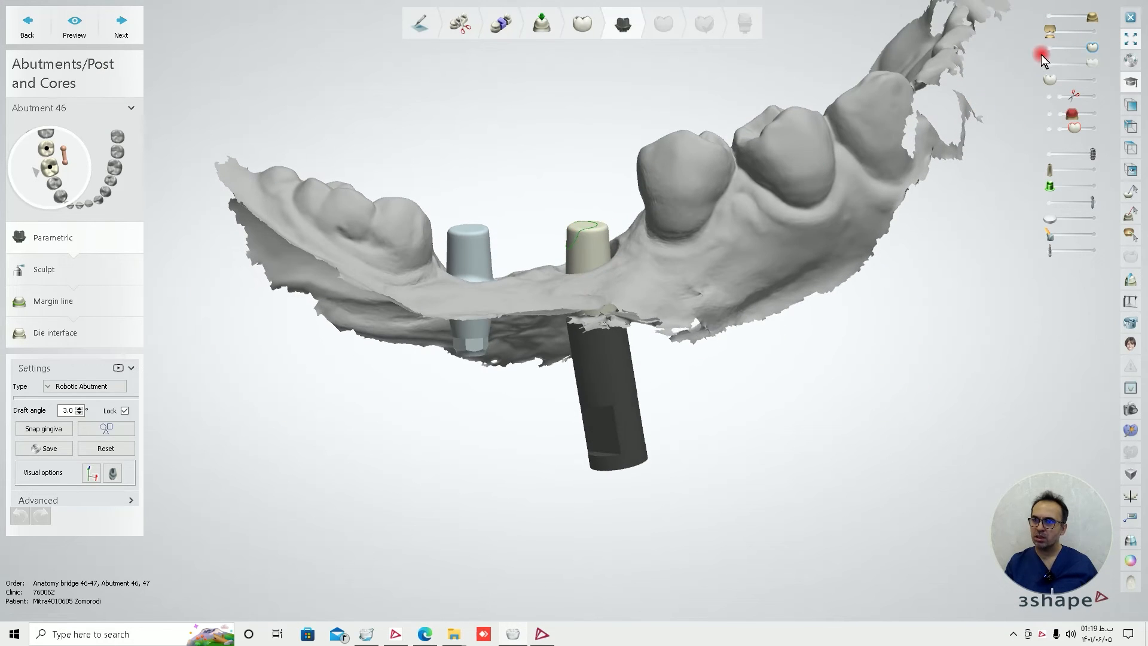
pyautogui.moveTo(1064, 31); pyautogui.dragTo(1093, 31)
pyautogui.moveTo(669, 238); pyautogui.dragTo(669, 207, button='right')
pyautogui.scroll(5, 589, 205)
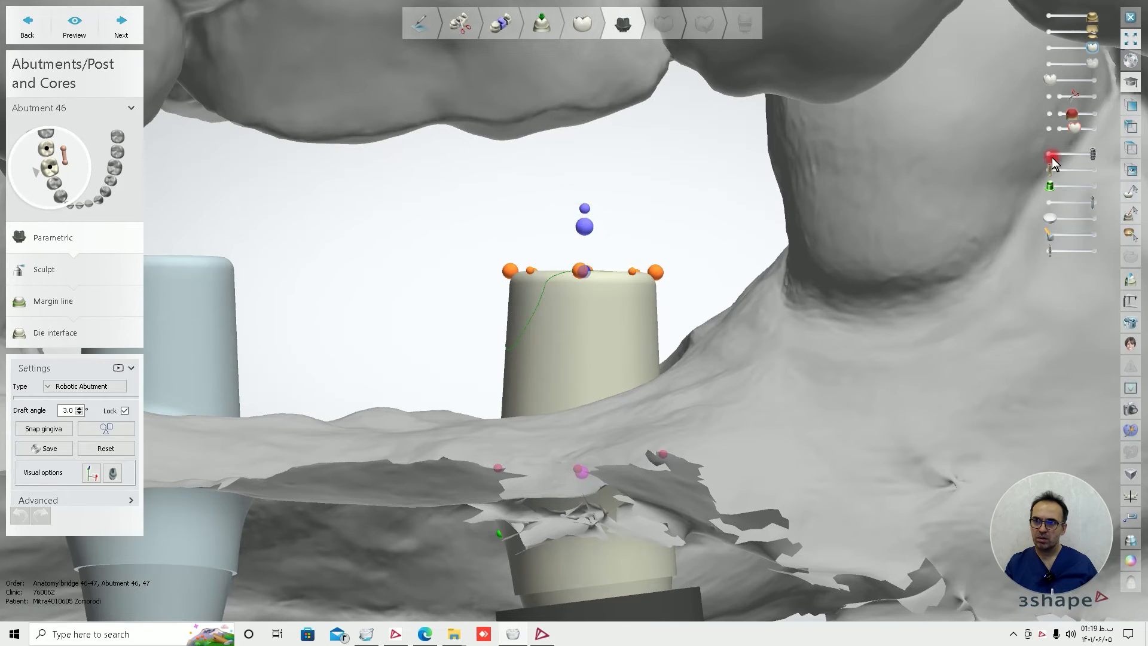
# Step: Raise the top of abutment 46 toward the opposing teeth
pyautogui.click(581, 265)
pyautogui.moveTo(764, 290); pyautogui.dragTo(713, 253, button='right')
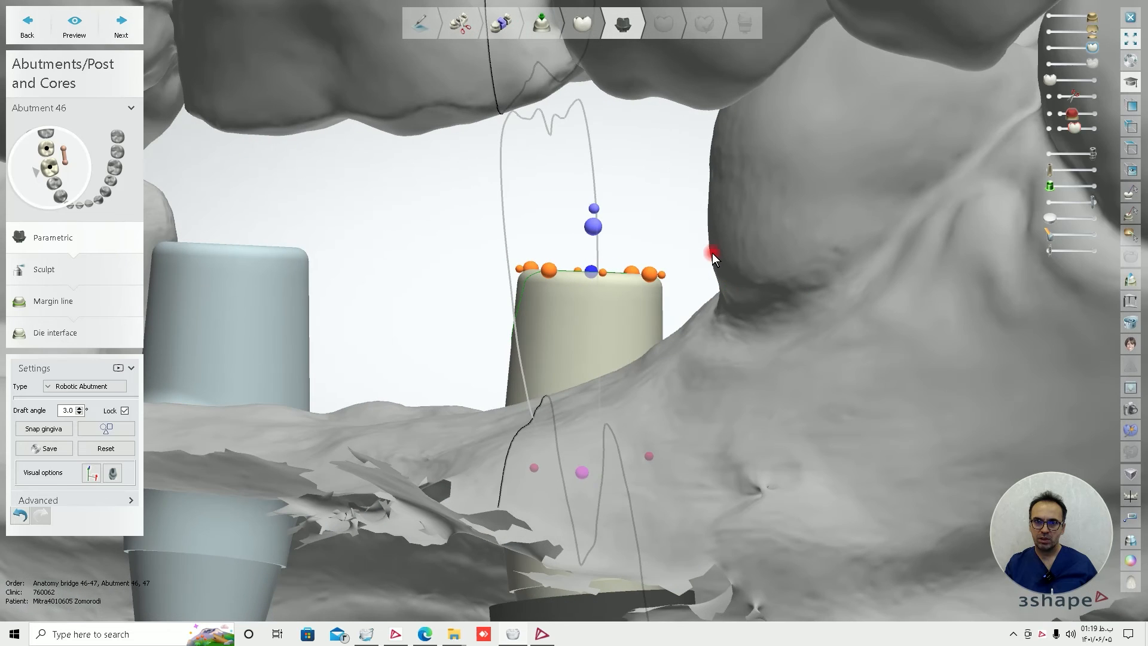
pyautogui.moveTo(596, 214); pyautogui.dragTo(596, 120)
pyautogui.moveTo(598, 182); pyautogui.dragTo(618, 200, button='right')
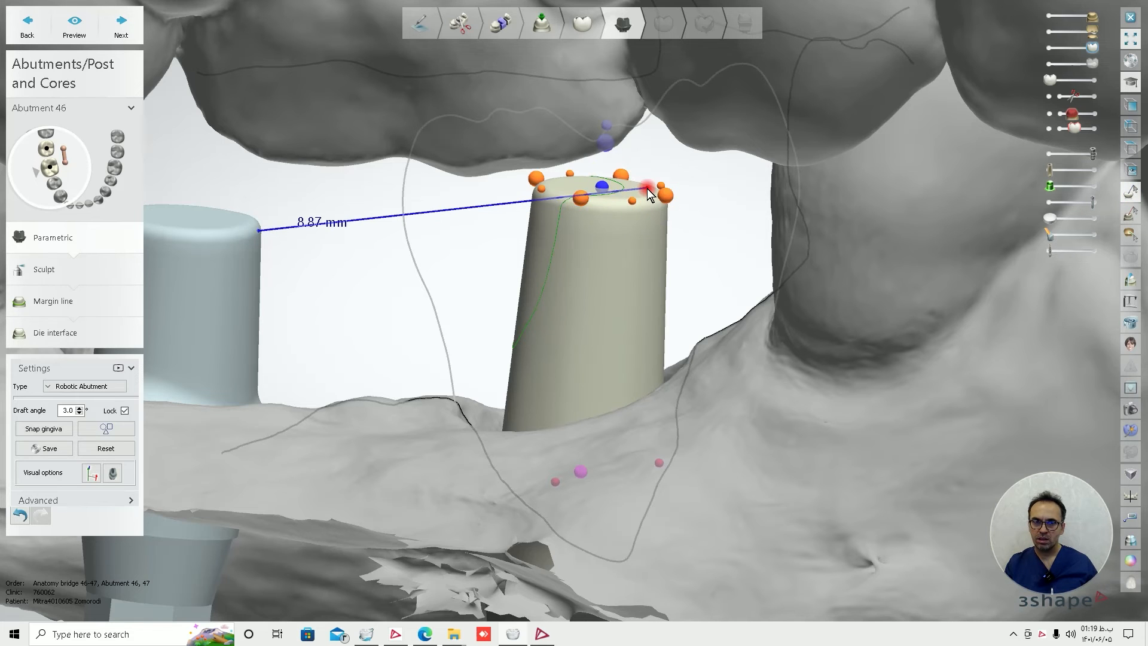
# Step: Measure the clearance from the top of abutment 46 to the antagonist
pyautogui.click(1133, 216)
pyautogui.moveTo(697, 189); pyautogui.dragTo(646, 188, button='right')
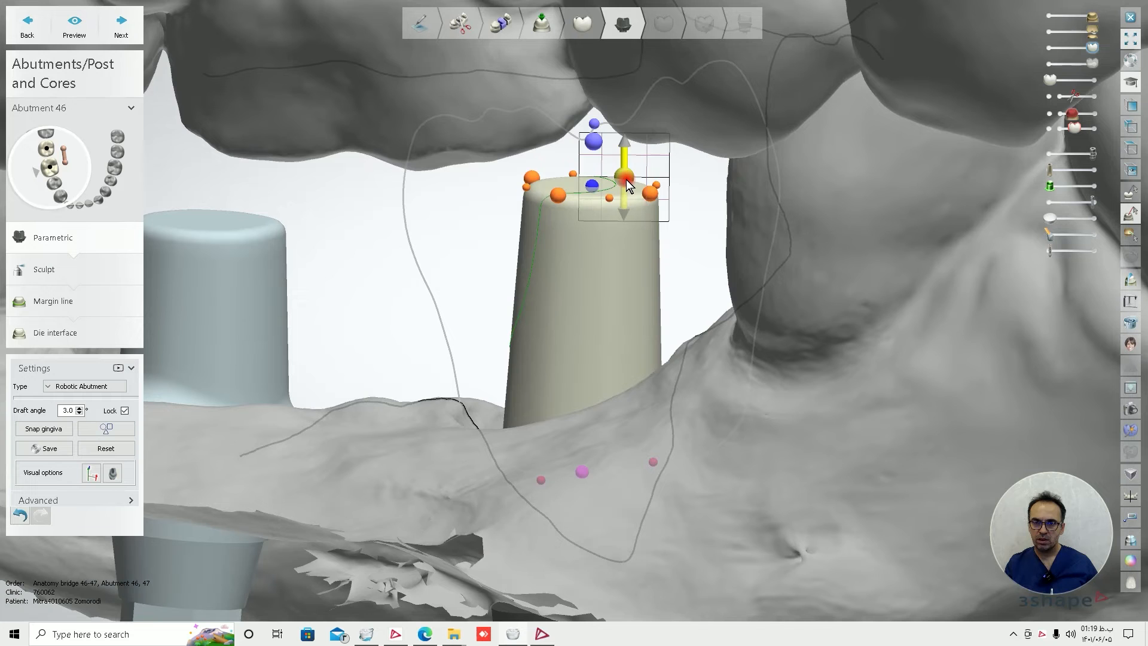
pyautogui.click(1132, 237)
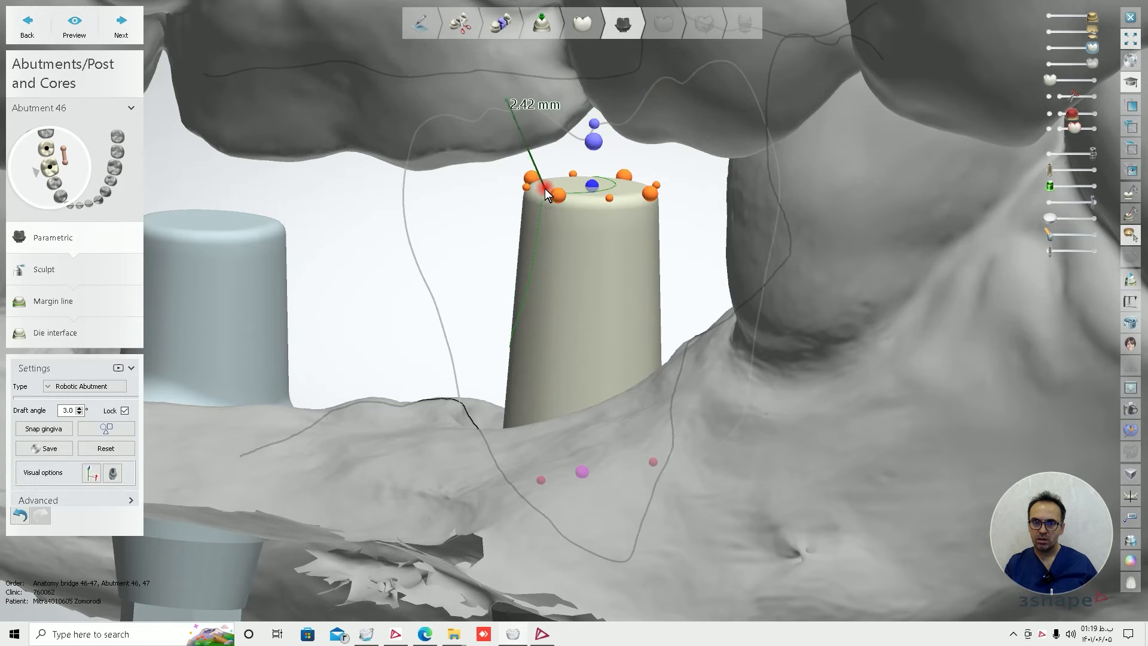
# Step: Switch to abutment 47 and raise its top slightly
pyautogui.moveTo(687, 226)
pyautogui.mouseDown(button='right')
pyautogui.moveTo(677, 207)
pyautogui.moveTo(687, 221)
pyautogui.moveTo(674, 222)
pyautogui.moveTo(713, 243)
pyautogui.moveTo(742, 230)
pyautogui.mouseUp(button='right')
pyautogui.scroll(-5, 722, 245)
pyautogui.click(514, 265)
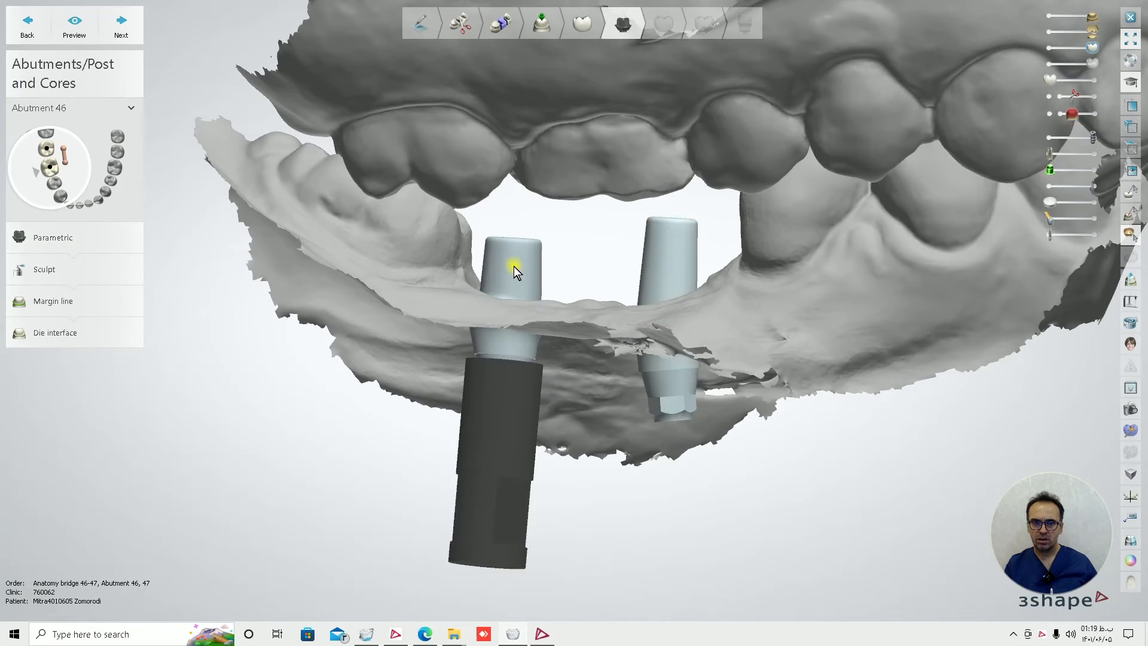
pyautogui.scroll(3, 512, 235)
pyautogui.moveTo(511, 235); pyautogui.dragTo(526, 279, button='right')
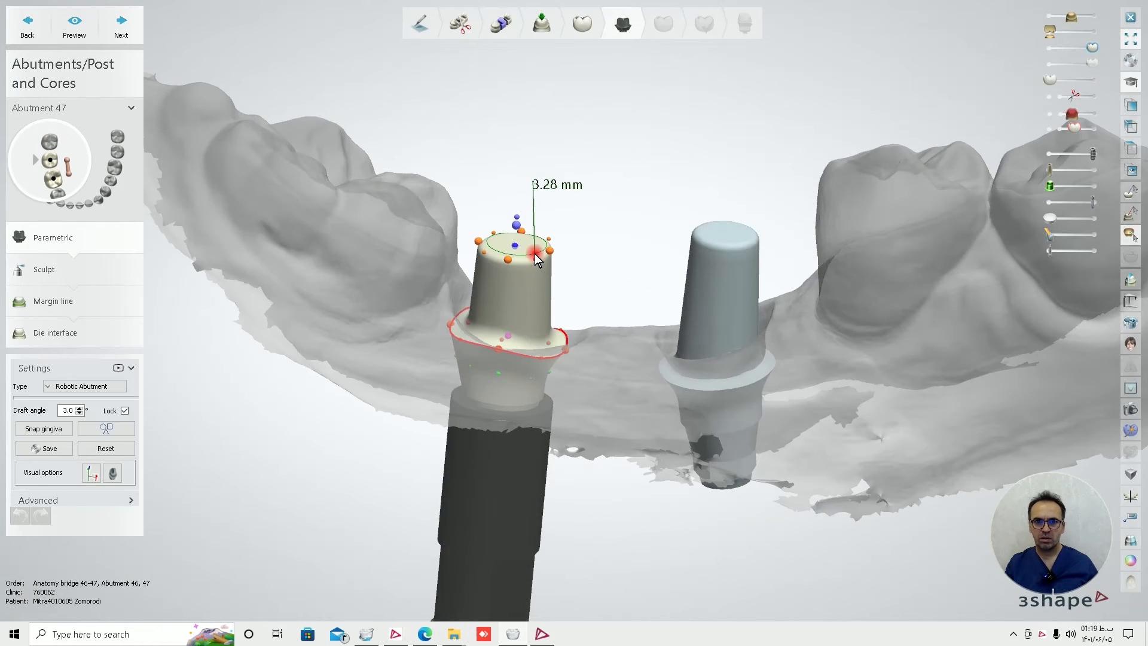
pyautogui.moveTo(518, 226); pyautogui.dragTo(517, 222)
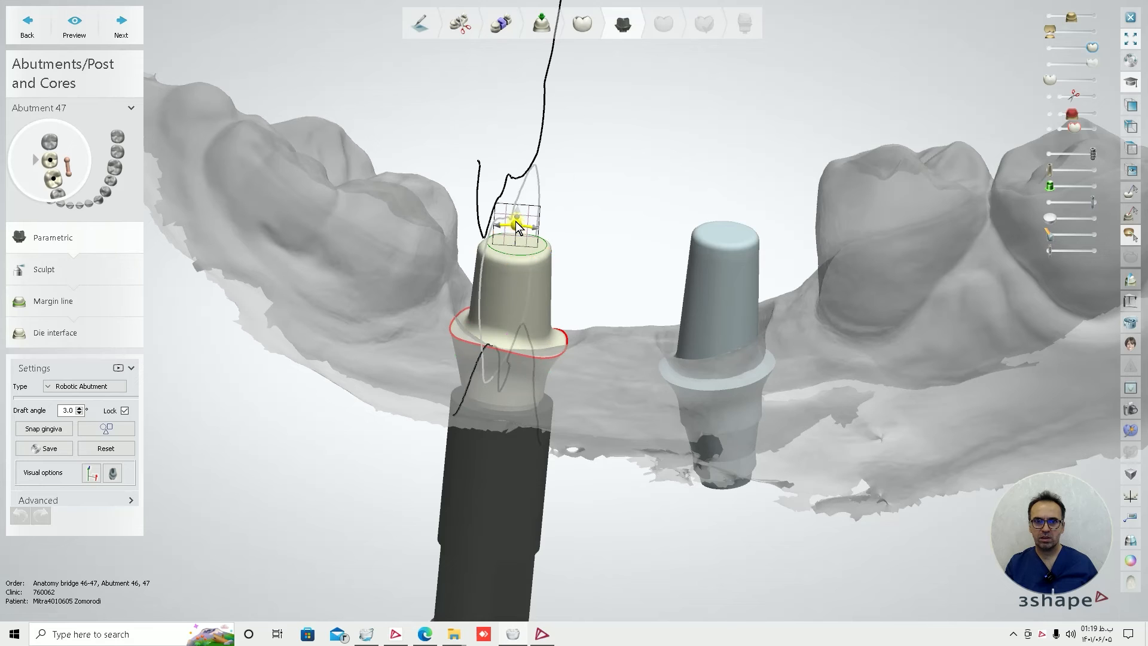
pyautogui.scroll(5, 542, 216)
pyautogui.click(508, 203)
pyautogui.moveTo(511, 195); pyautogui.dragTo(526, 217, button='right')
# Step: Pull the margin points on the lingual side of abutment 47 outward to widen its shoulder
pyautogui.click(765, 269)
pyautogui.moveTo(772, 281); pyautogui.dragTo(762, 353, button='right')
pyautogui.moveTo(767, 350); pyautogui.dragTo(736, 356)
pyautogui.moveTo(737, 356); pyautogui.dragTo(837, 251, button='right')
pyautogui.click(864, 150)
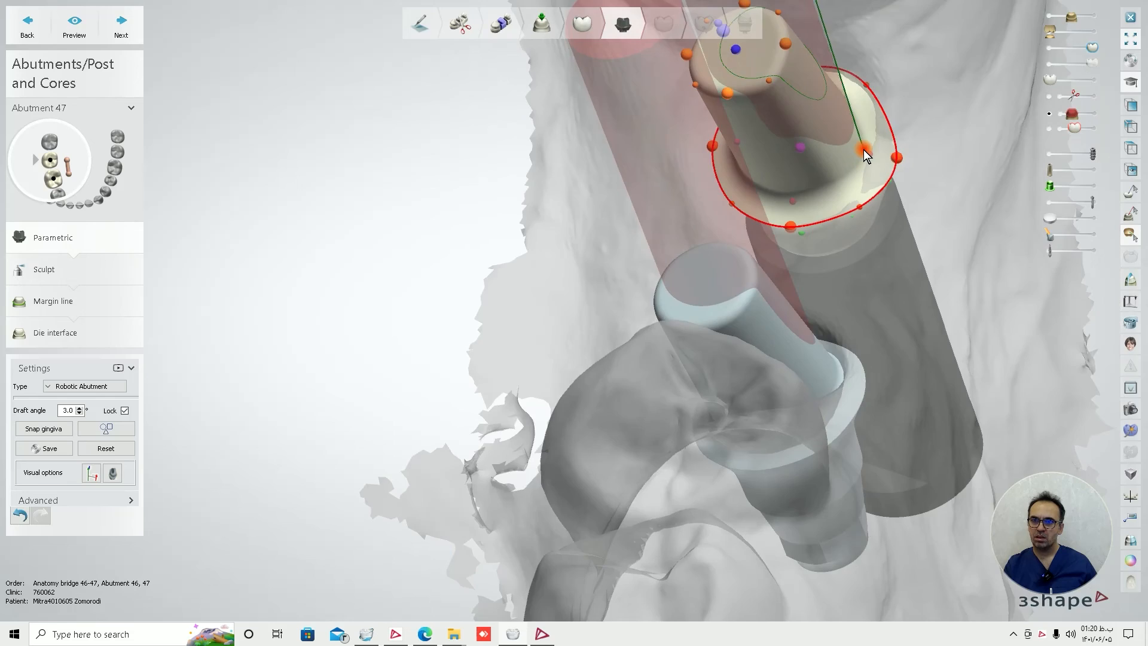
pyautogui.scroll(5, 864, 153)
pyautogui.moveTo(889, 165); pyautogui.dragTo(898, 160)
pyautogui.moveTo(898, 161); pyautogui.dragTo(859, 173, button='right')
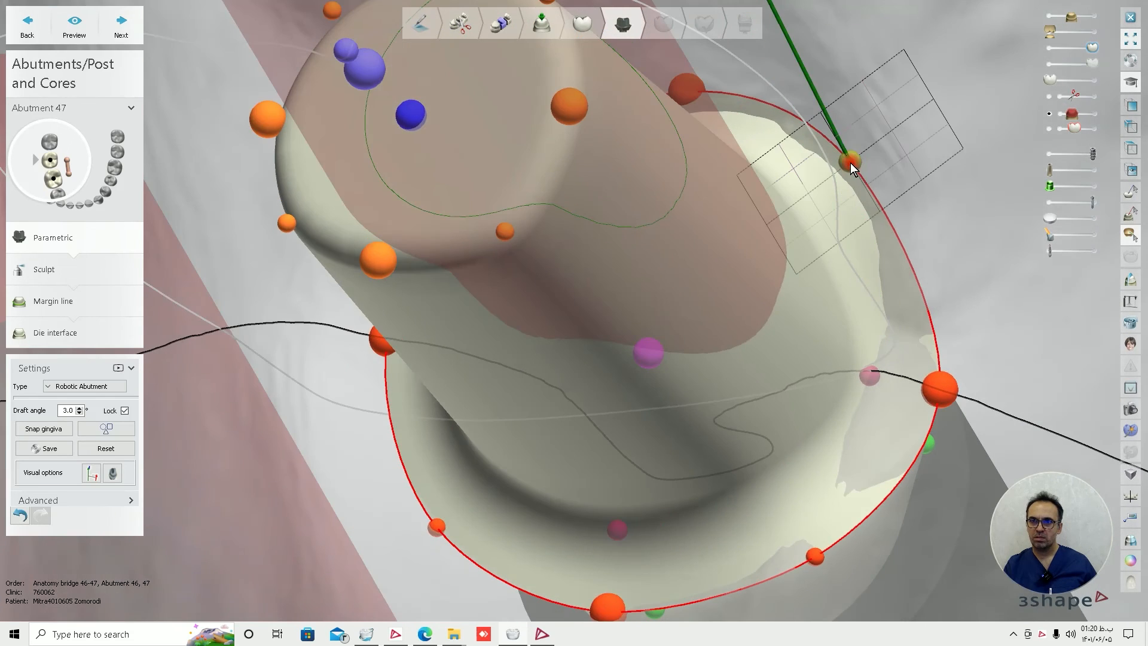
pyautogui.moveTo(850, 163); pyautogui.dragTo(857, 156)
pyautogui.scroll(-4, 768, 296)
pyautogui.moveTo(768, 307)
pyautogui.mouseDown(button='right')
pyautogui.moveTo(772, 276)
pyautogui.moveTo(751, 301)
pyautogui.mouseUp(button='right')
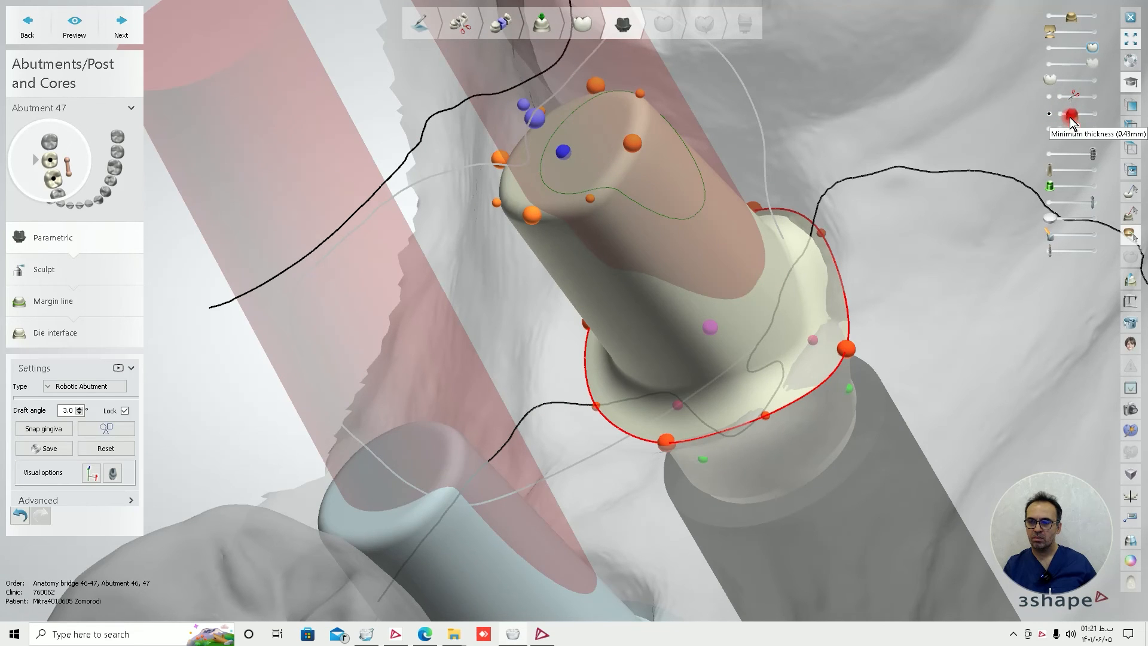
# Step: Fine-tune the neighbouring margin points on the distal part of abutment 47
pyautogui.moveTo(901, 235); pyautogui.dragTo(790, 195, button='right')
pyautogui.moveTo(788, 207); pyautogui.dragTo(769, 195)
pyautogui.moveTo(760, 192); pyautogui.dragTo(756, 185)
pyautogui.moveTo(756, 190); pyautogui.dragTo(772, 220, button='right')
pyautogui.moveTo(728, 206); pyautogui.dragTo(738, 199)
# Step: Show the pre-designed crowns over both abutments to compare them with the margins, and hide the crowns again
pyautogui.moveTo(738, 198); pyautogui.dragTo(984, 223, button='right')
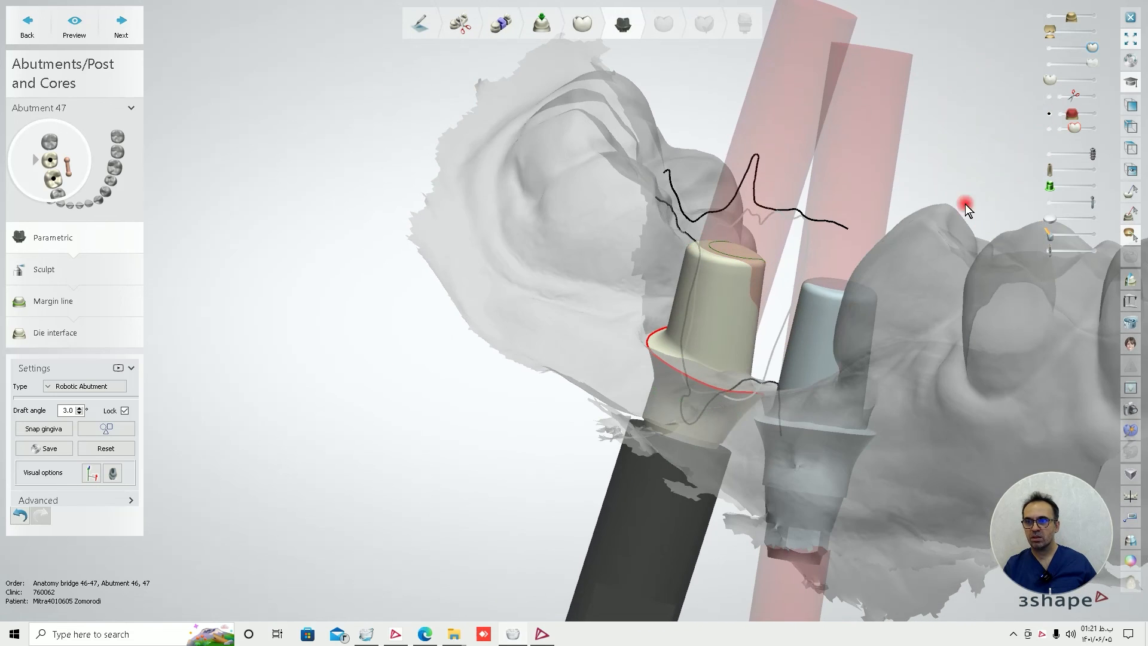
pyautogui.moveTo(1047, 77); pyautogui.dragTo(1086, 80)
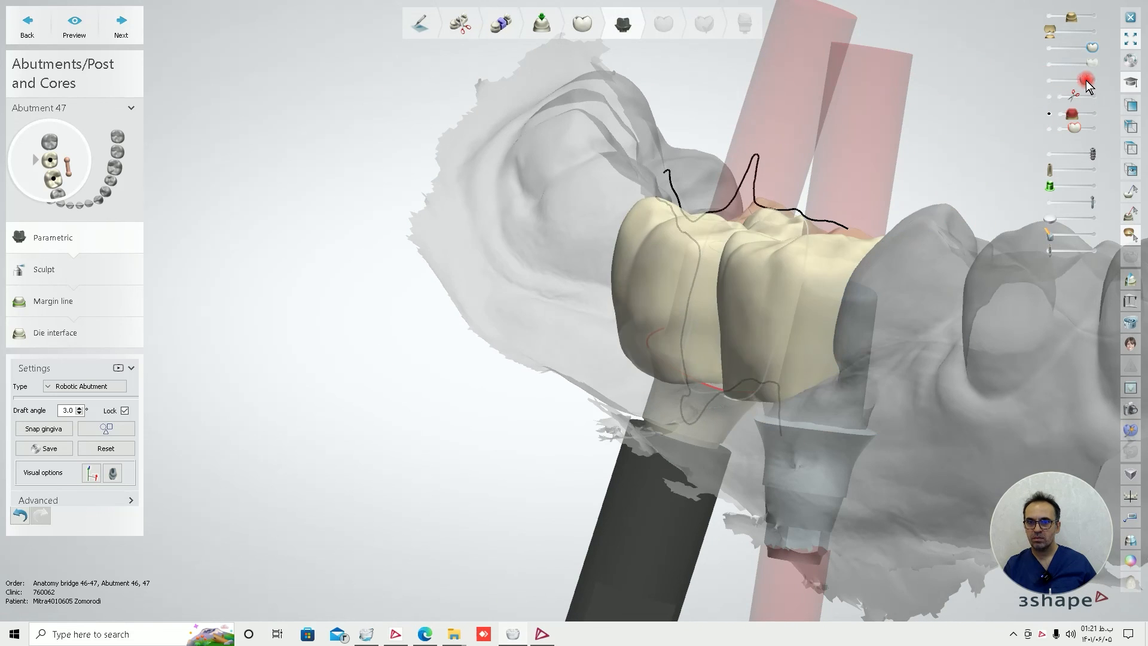
pyautogui.moveTo(1049, 169); pyautogui.dragTo(946, 223, button='right')
pyautogui.click(956, 147)
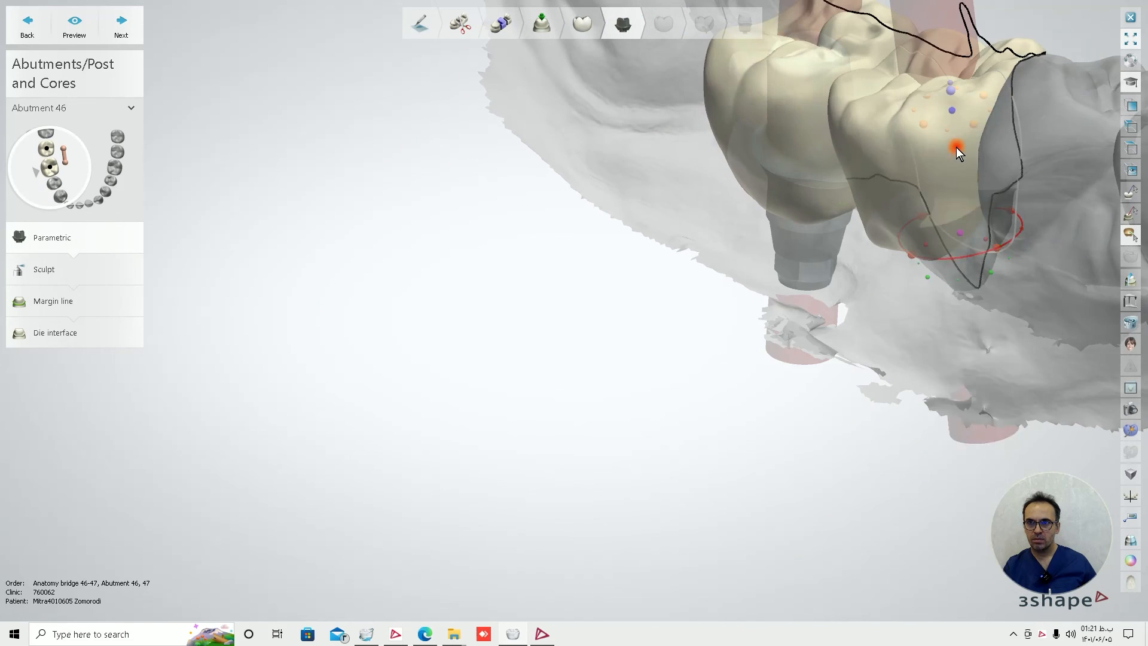
pyautogui.click(1048, 79)
pyautogui.moveTo(964, 179); pyautogui.dragTo(930, 251, button='right')
# Step: Shift the mesial margin point of abutment 47 outward and lower its distal margin point toward the gum
pyautogui.click(710, 310)
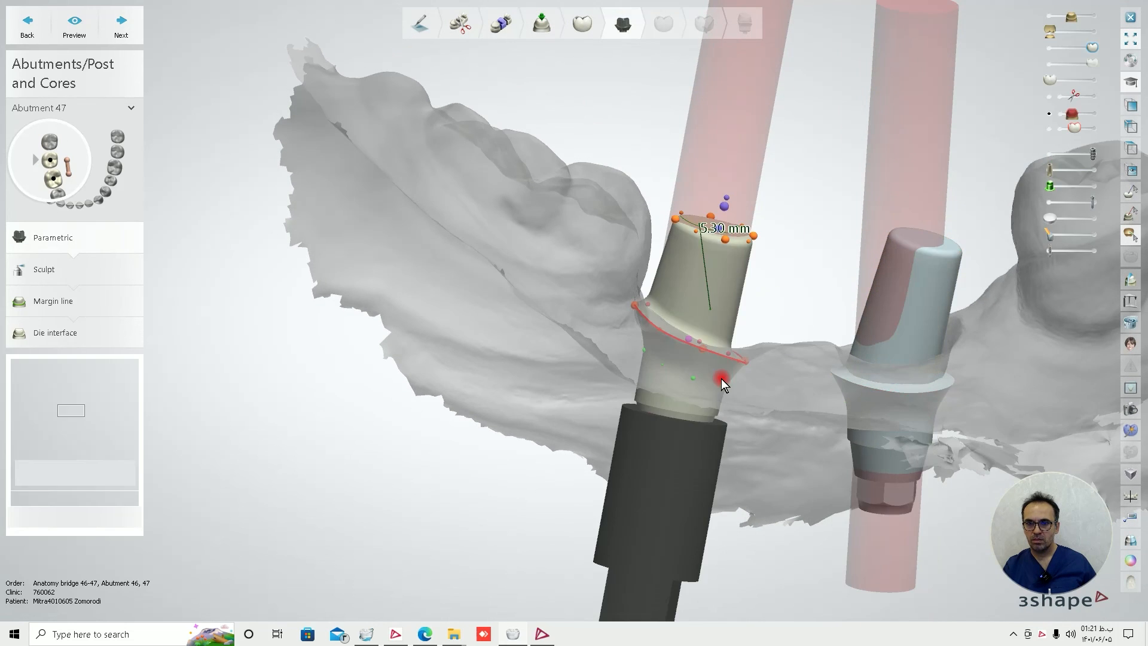
pyautogui.scroll(3, 721, 378)
pyautogui.moveTo(748, 369)
pyautogui.mouseDown()
pyautogui.moveTo(775, 376)
pyautogui.moveTo(762, 372)
pyautogui.mouseUp()
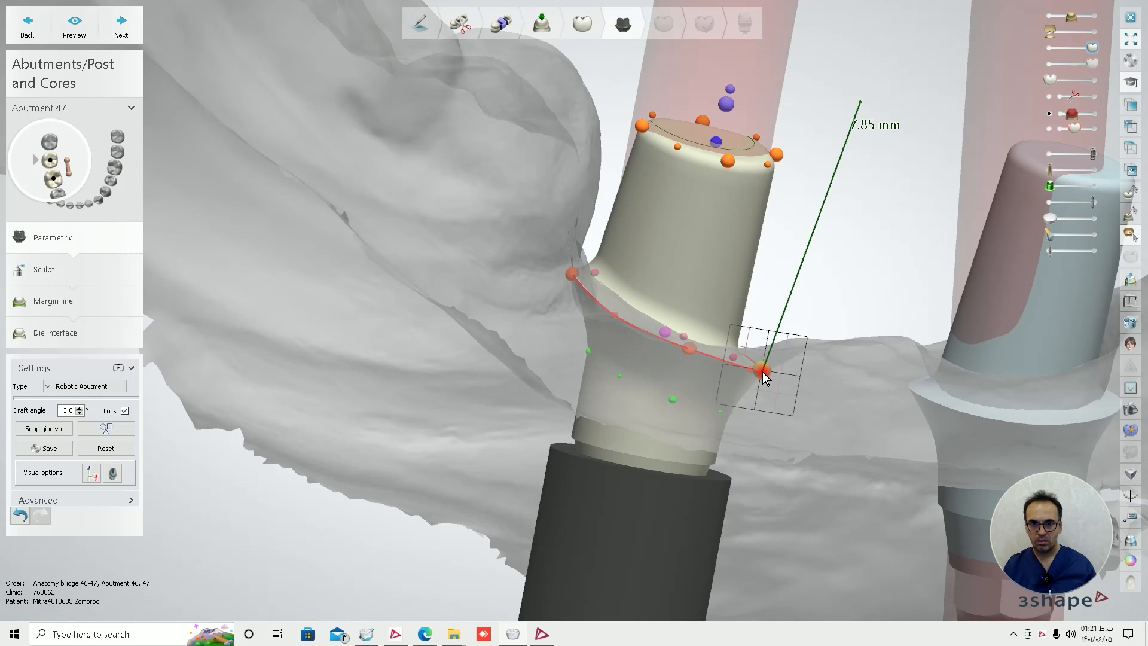
pyautogui.moveTo(751, 368); pyautogui.dragTo(736, 367, button='right')
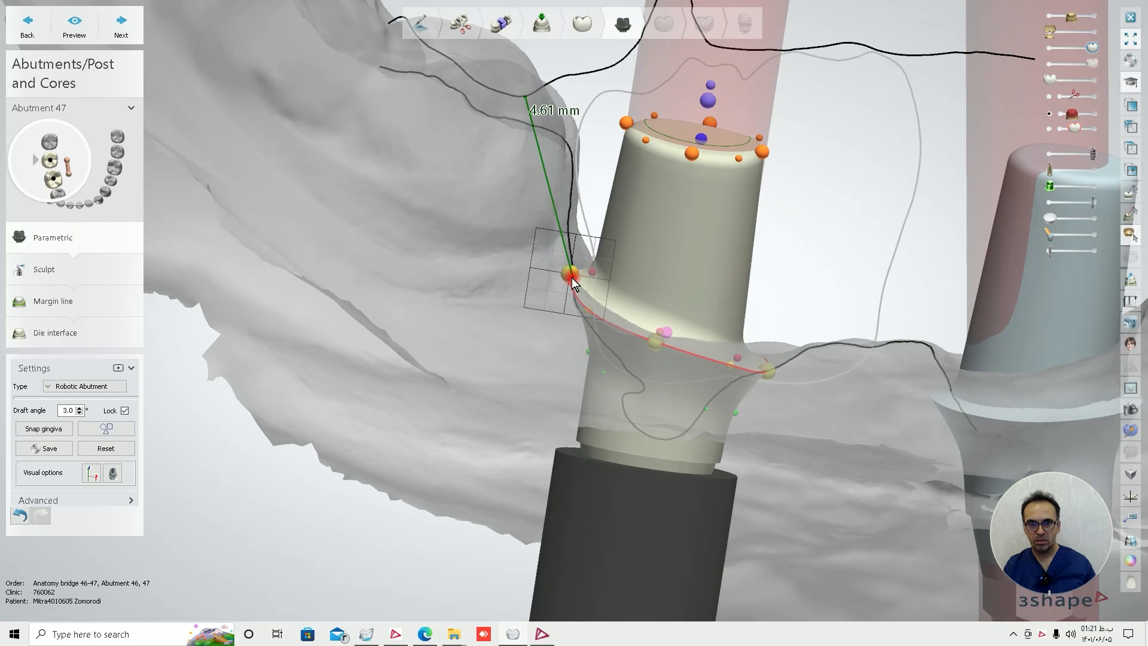
pyautogui.moveTo(569, 274); pyautogui.dragTo(565, 290)
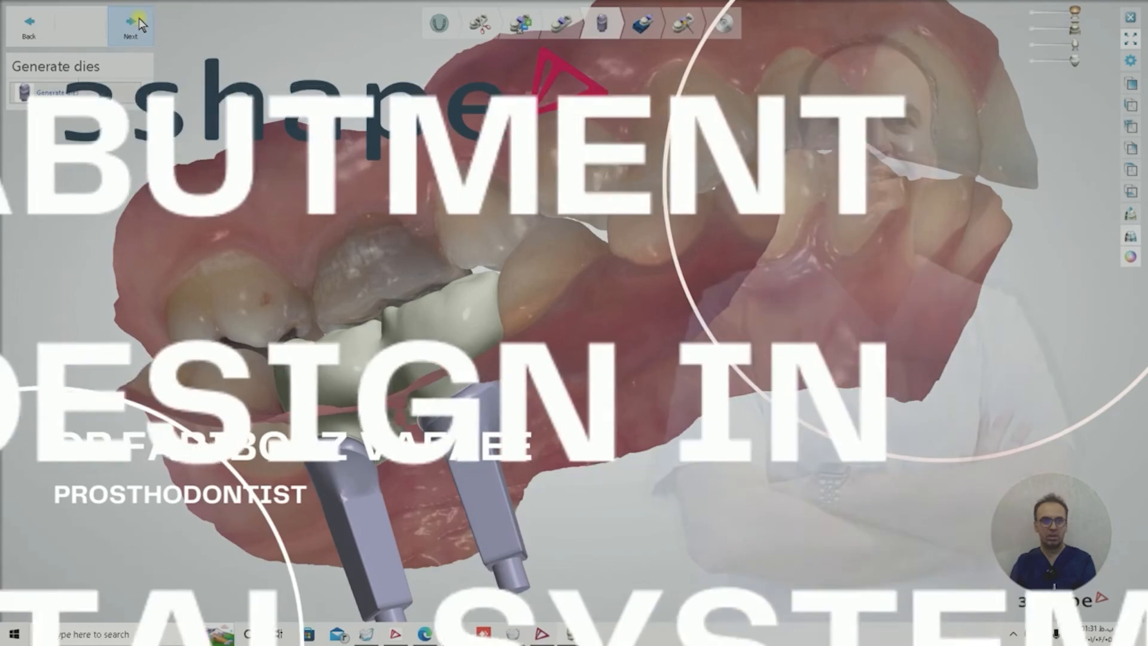